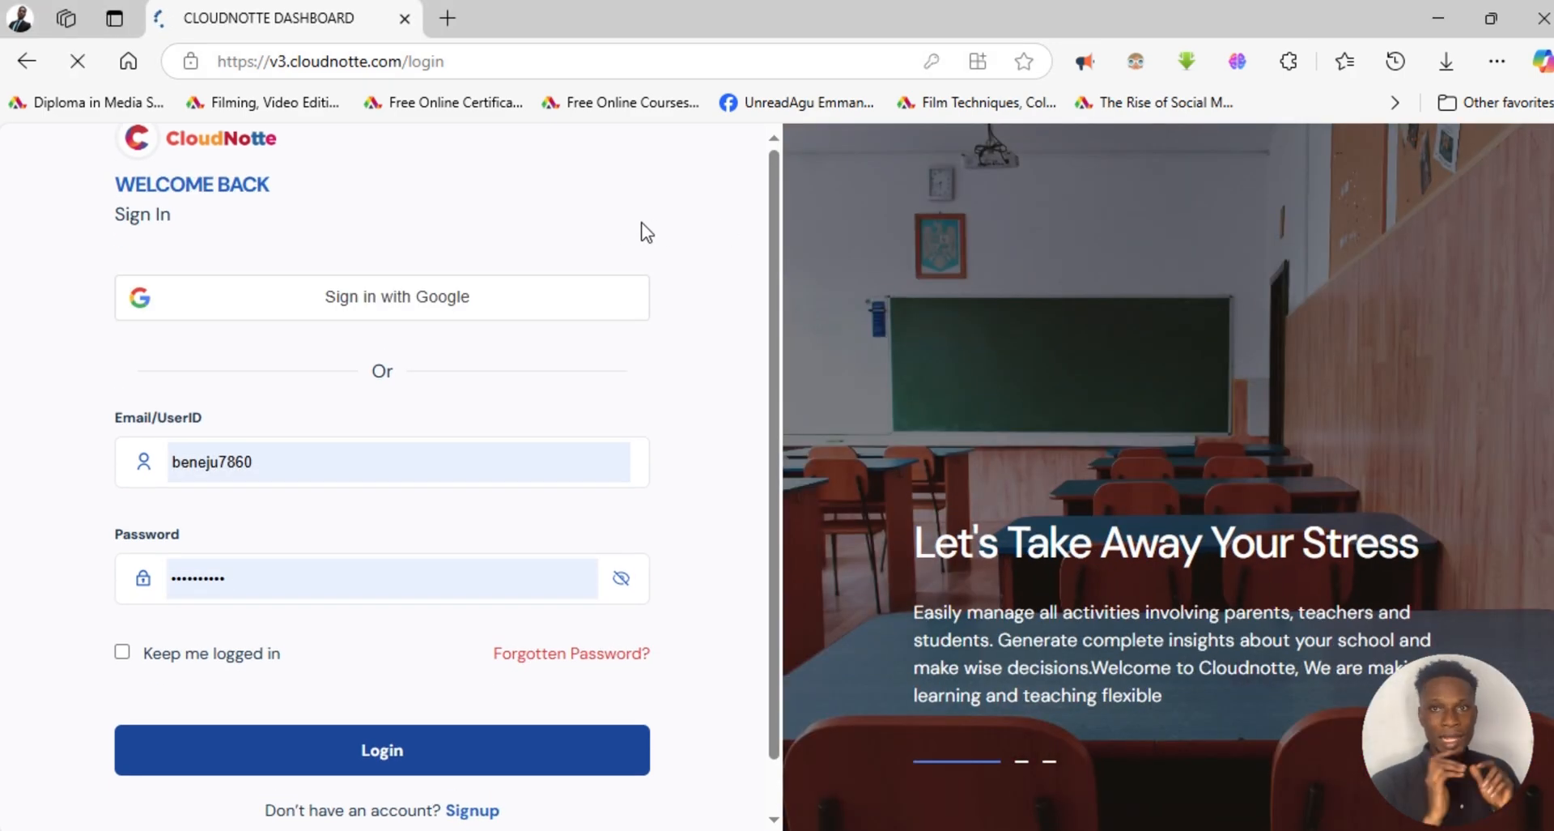
click(642, 222)
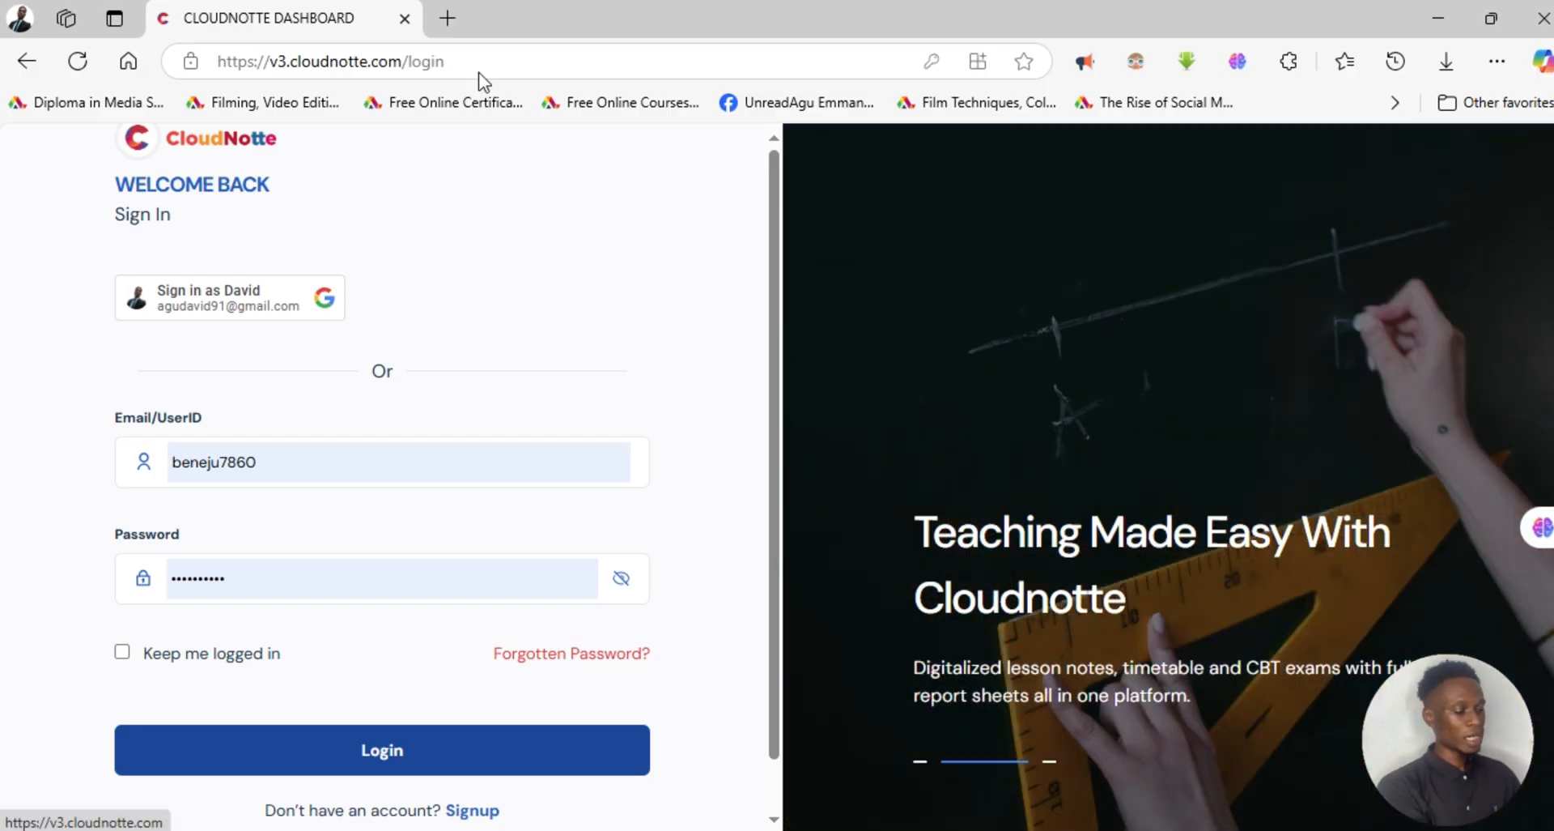
drag(451, 59, 170, 31)
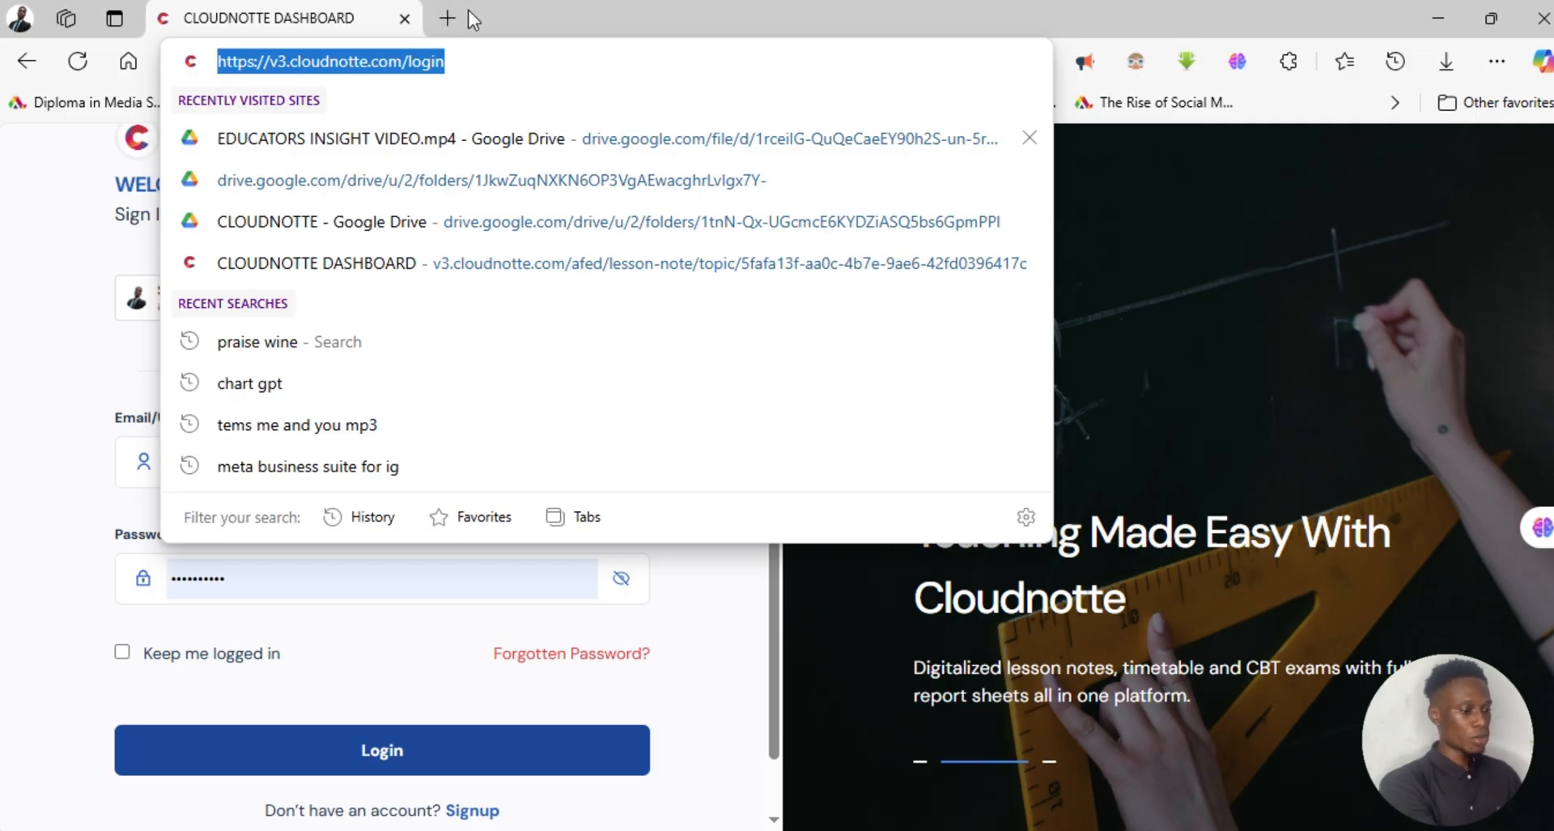
key(Return)
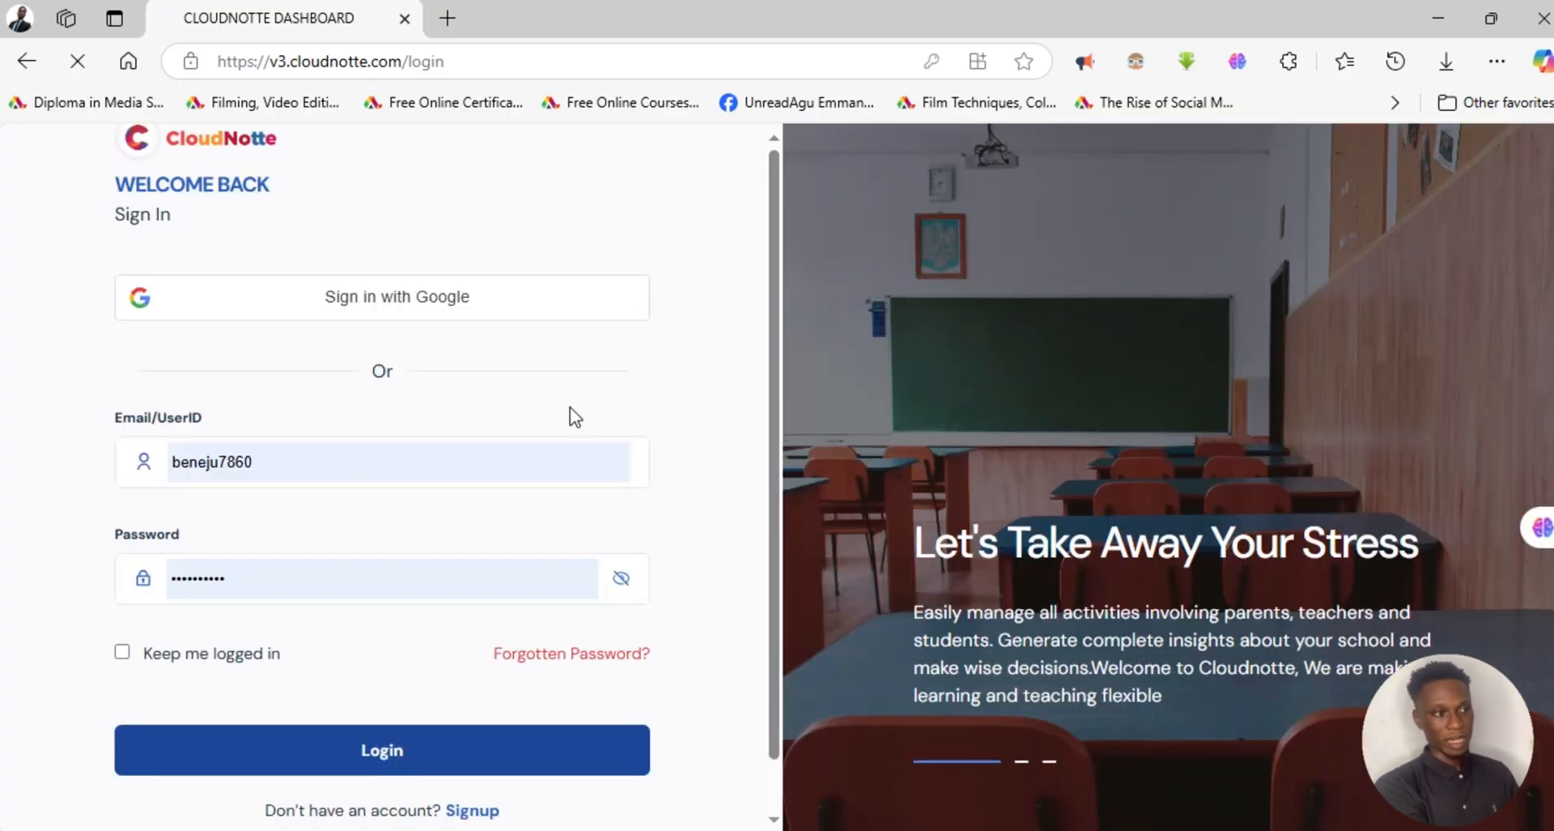
Log in to the school dashboard with the prefilled user ID and saved password.
click(259, 462)
click(166, 546)
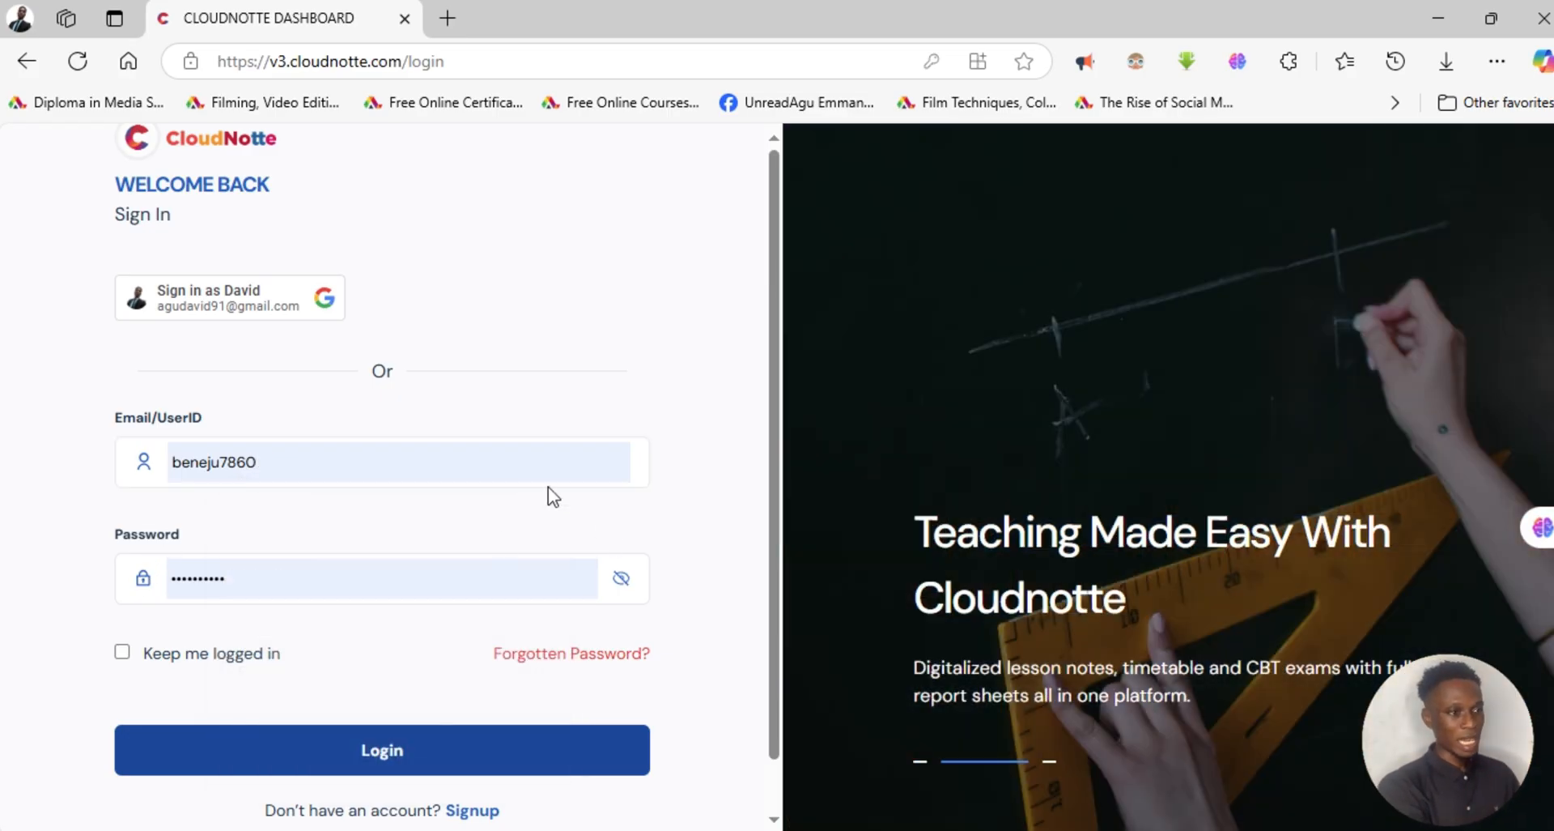
drag(284, 453, 210, 458)
click(202, 580)
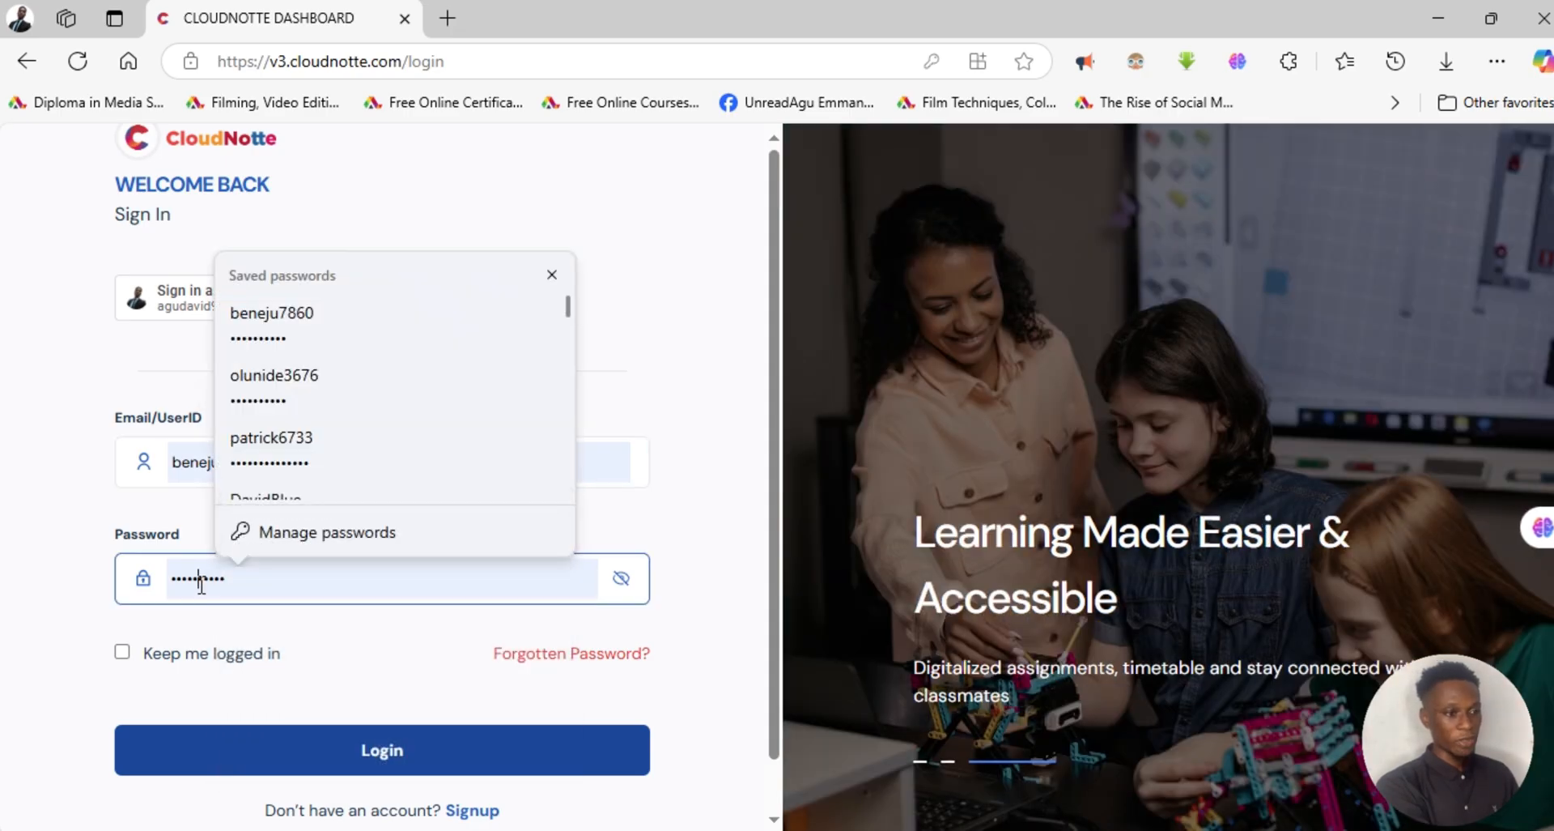
click(698, 587)
click(450, 757)
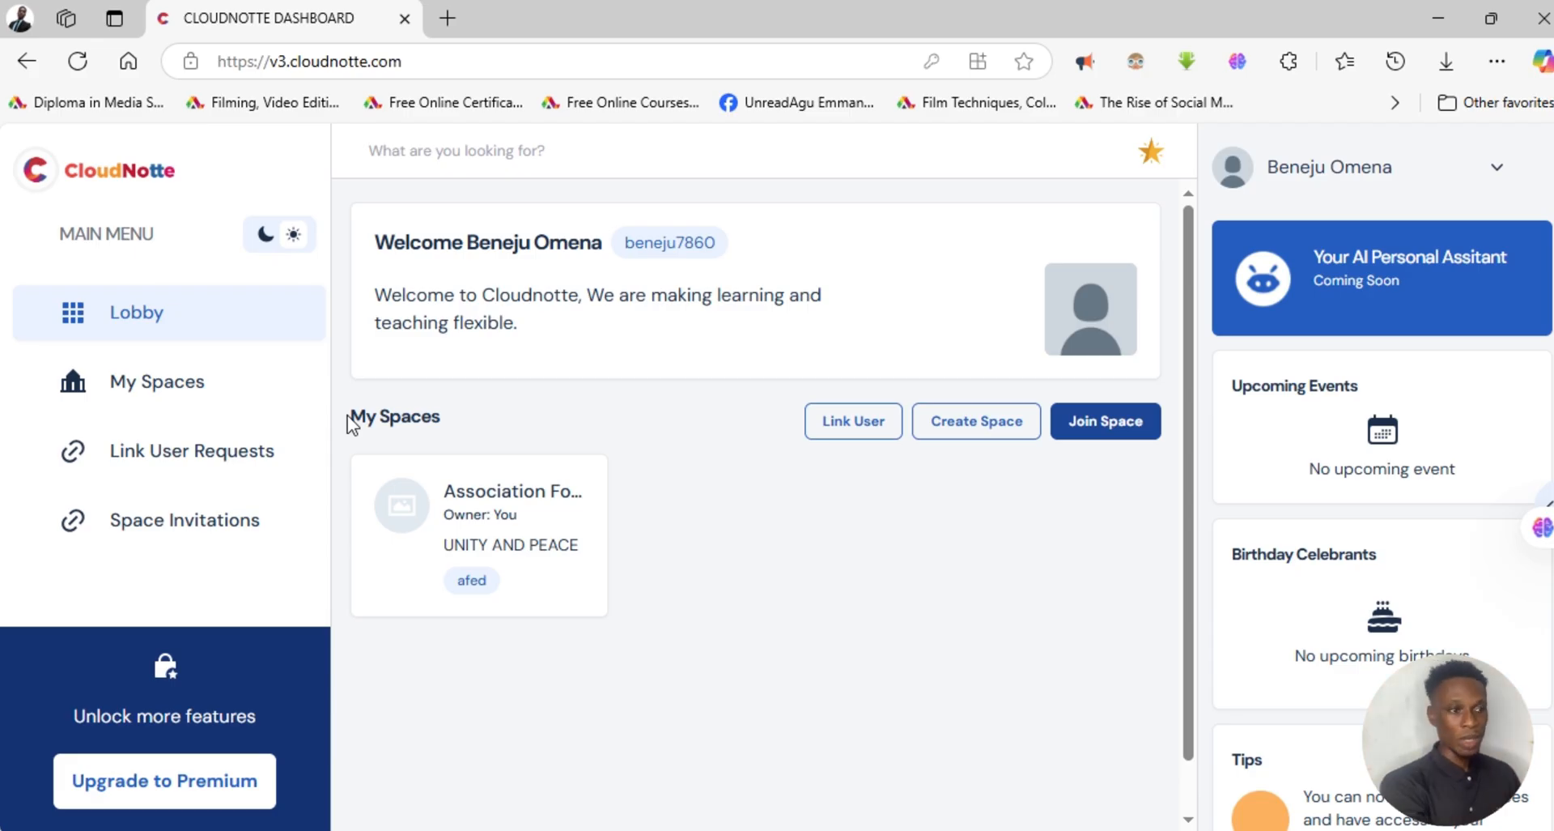
Enter the Association For Formidable Educational Development space and open its Lesson Planner.
click(472, 510)
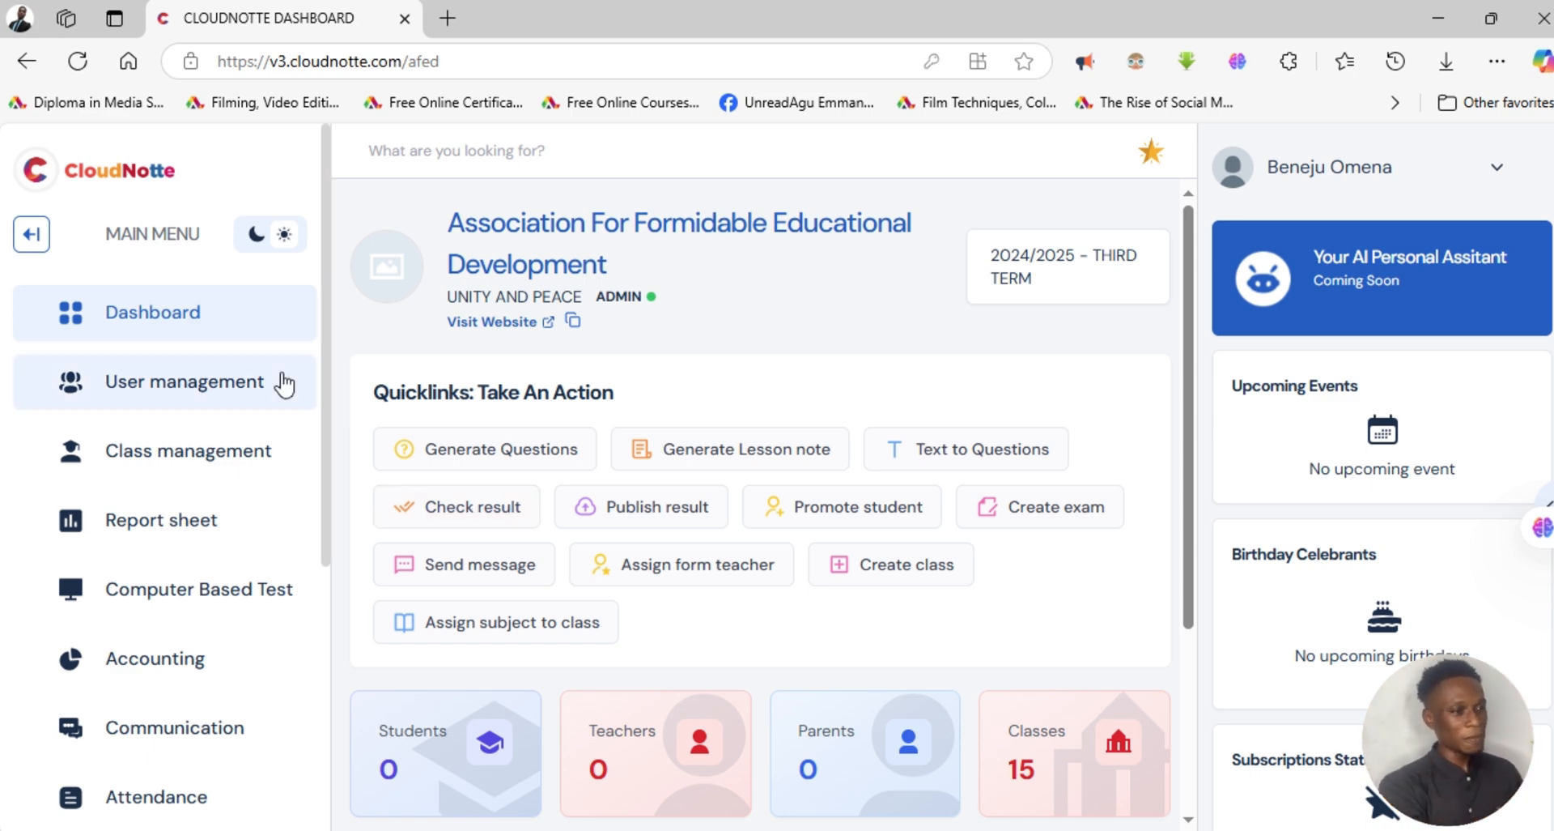
scroll(317, 463, down, 5)
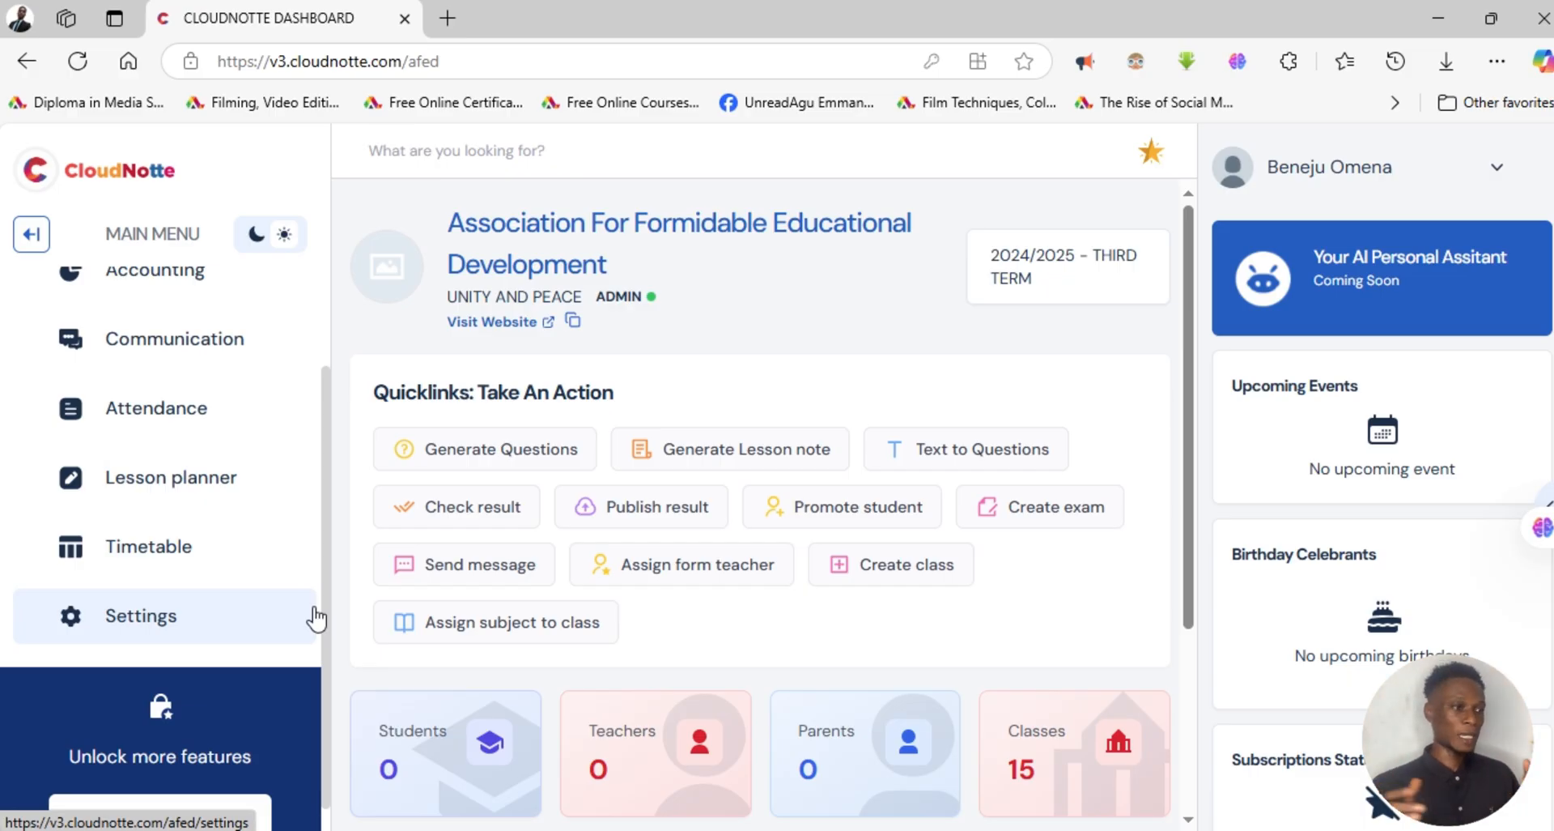
click(256, 485)
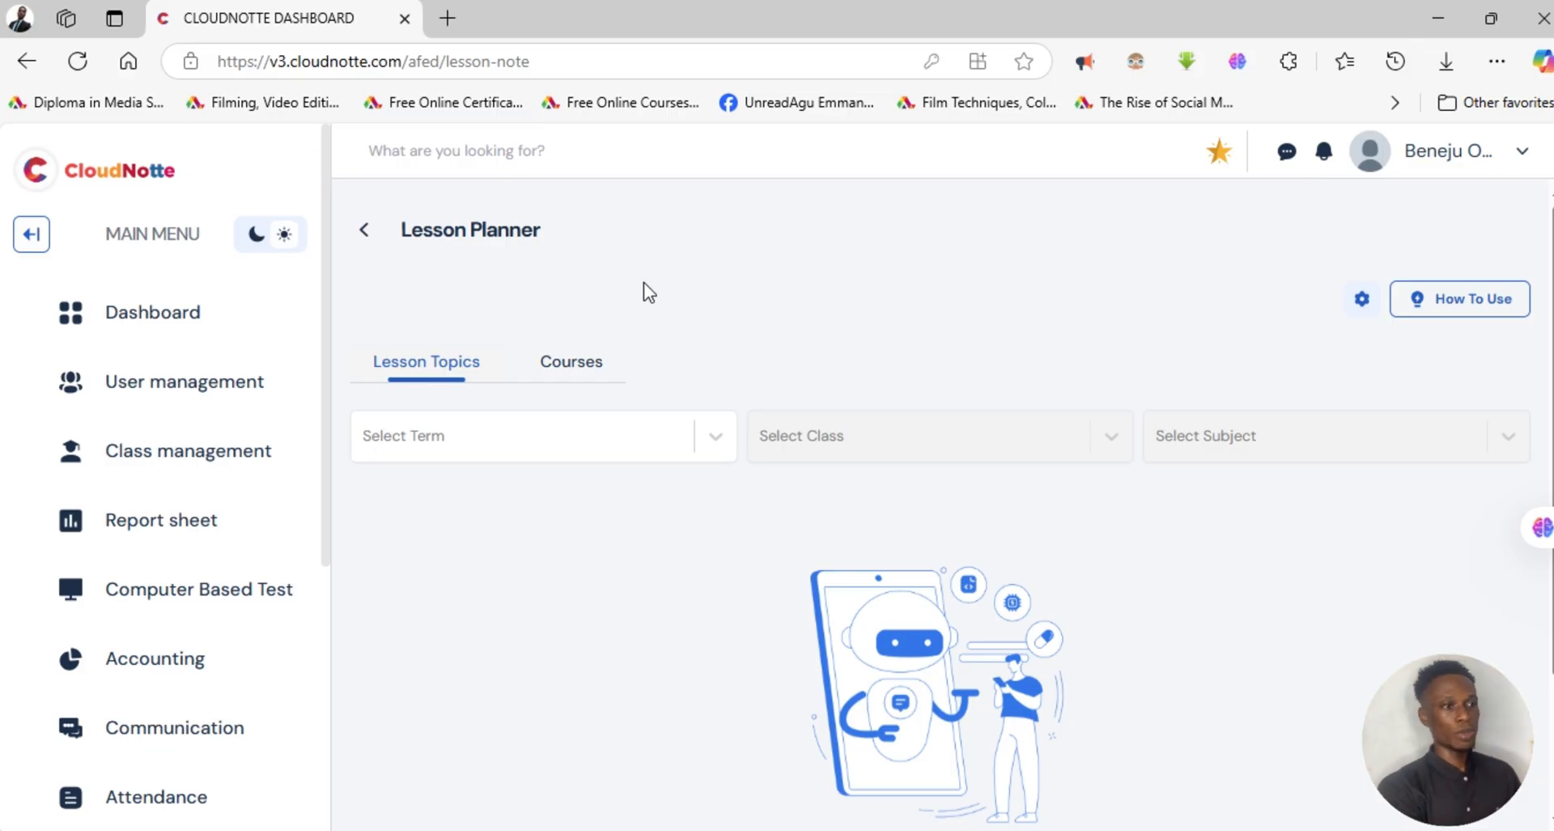
Filter the lesson topics by THIRD TERM, class JSS 1 and subject INFORMATION TECHNOLOGY.
click(492, 450)
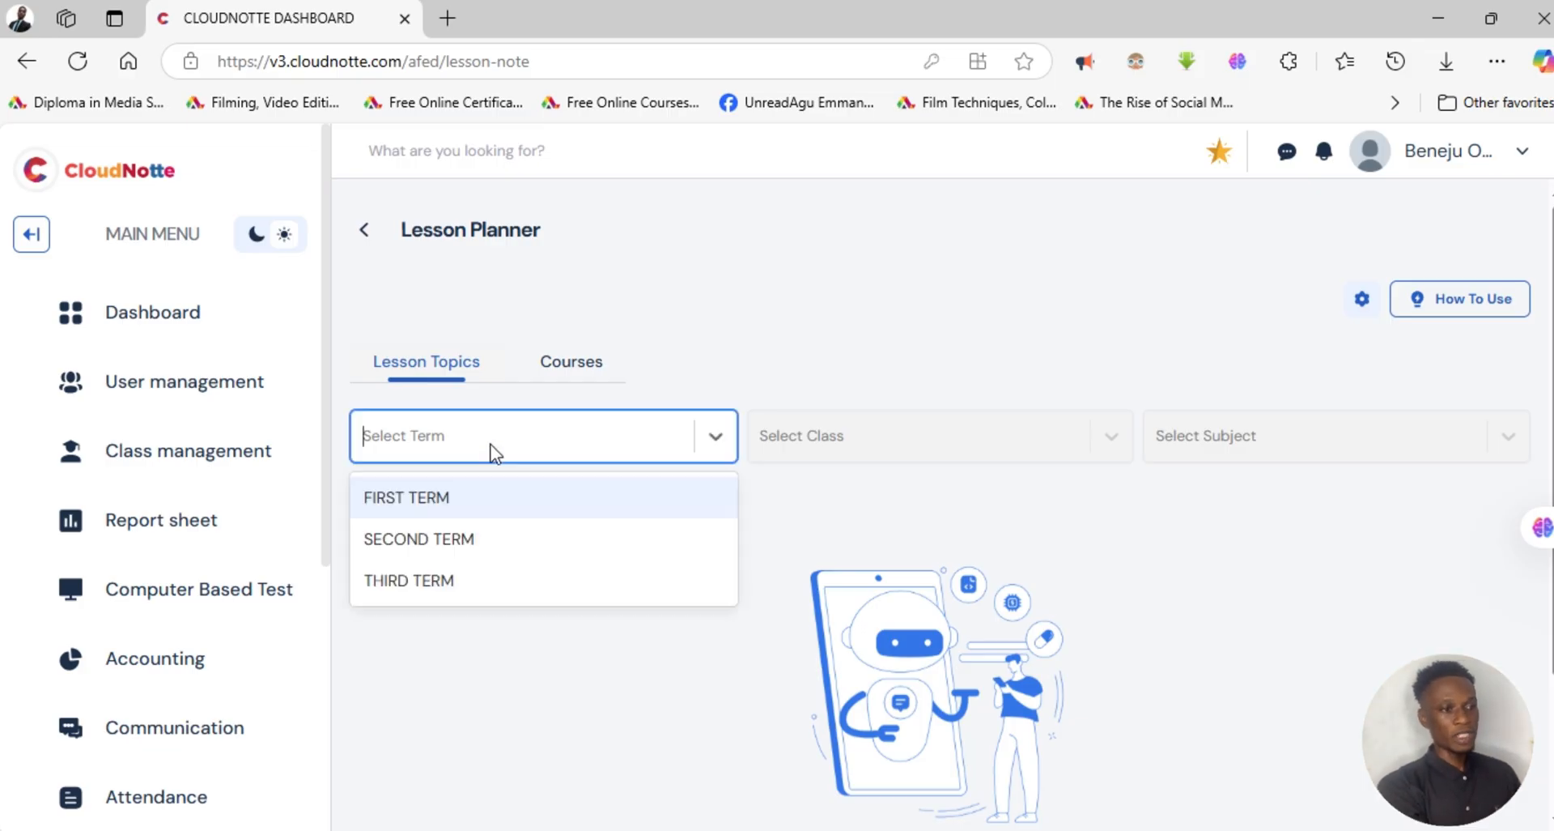
click(437, 576)
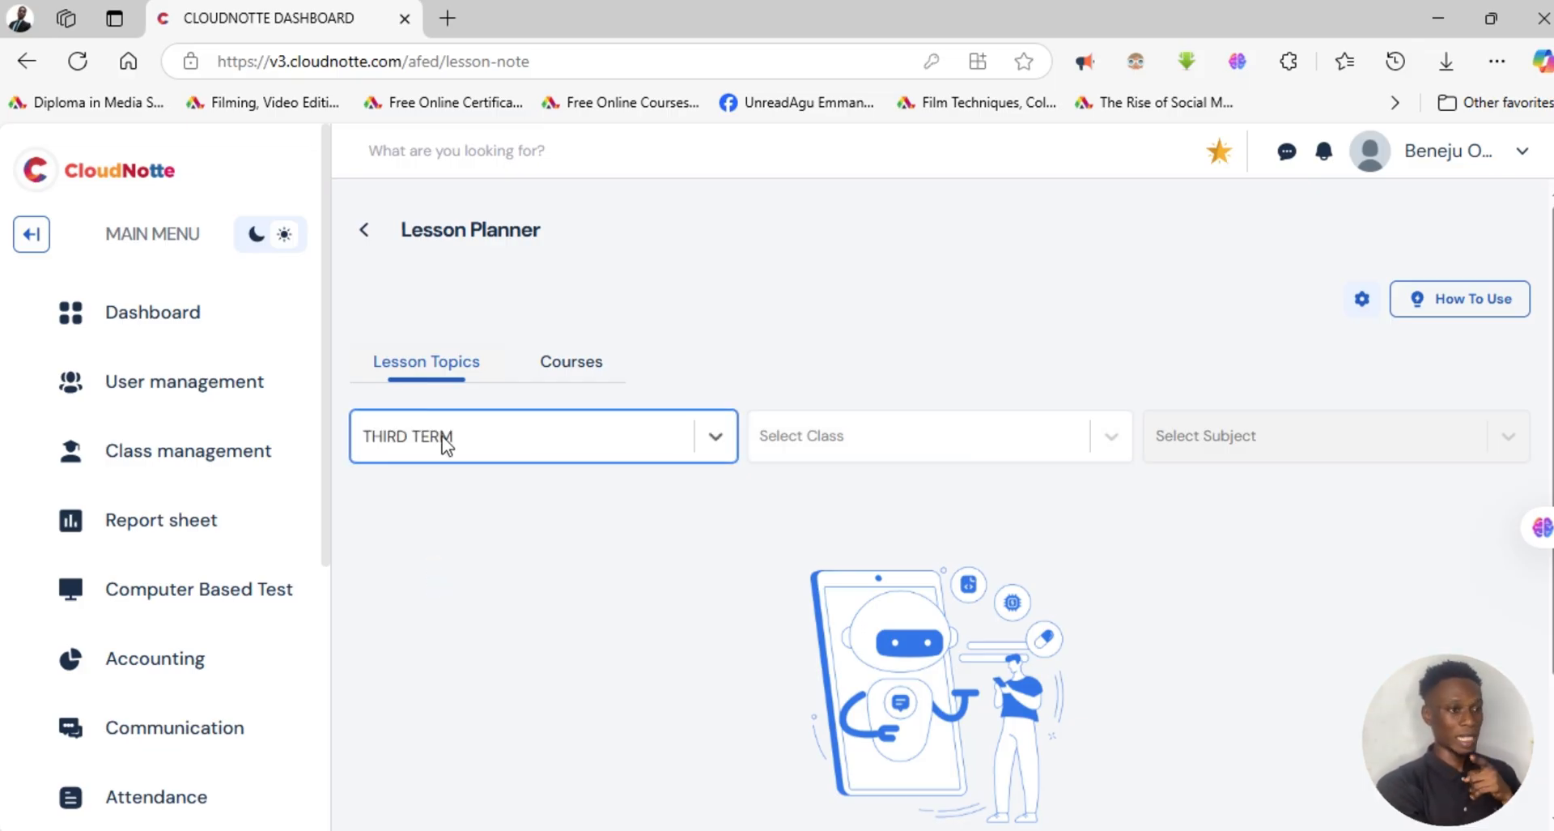
click(1013, 430)
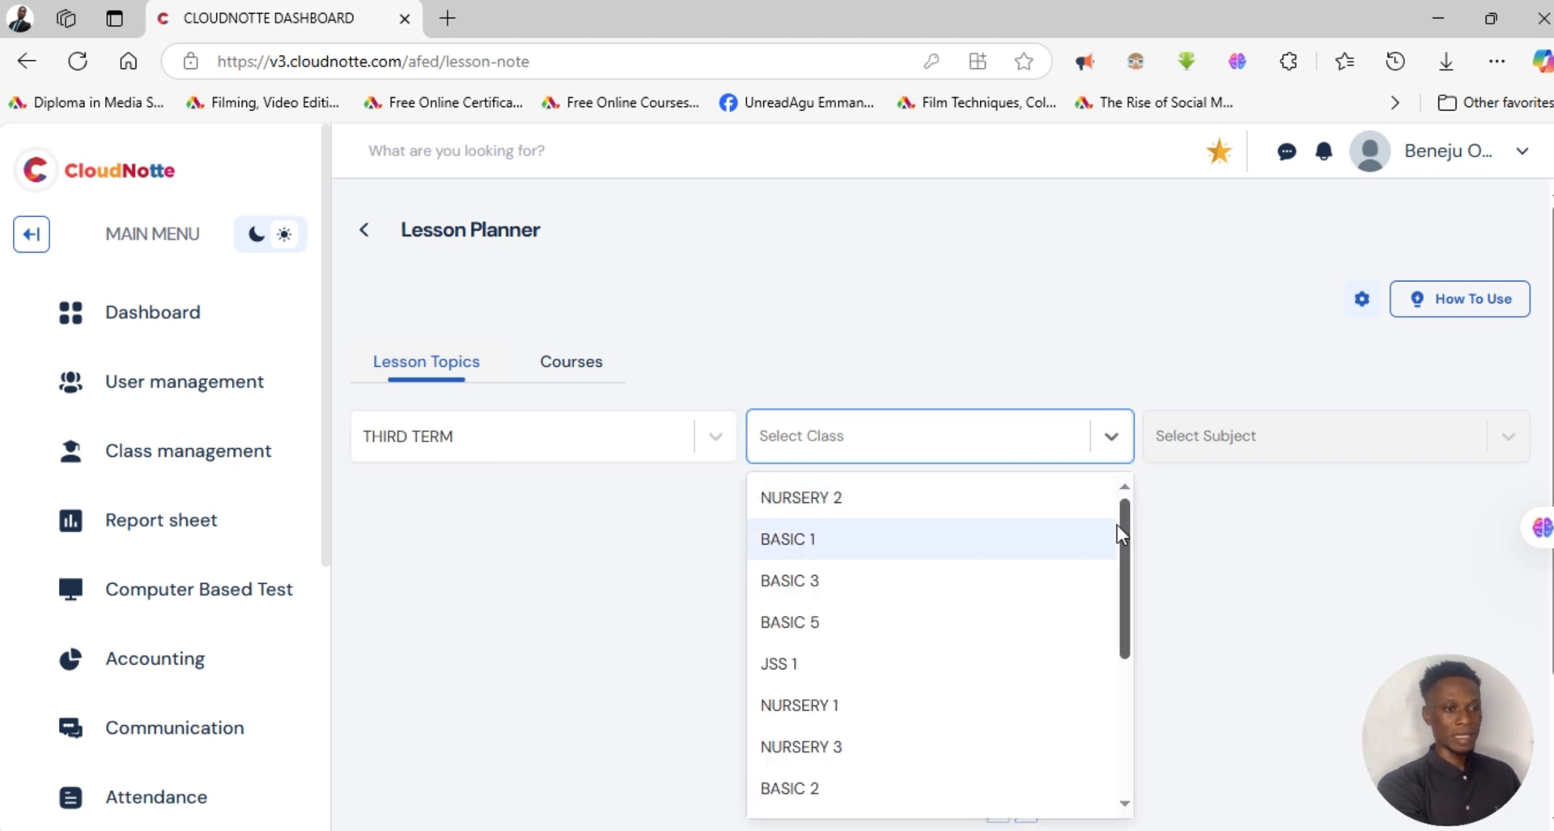
drag(1127, 557, 1128, 584)
click(890, 603)
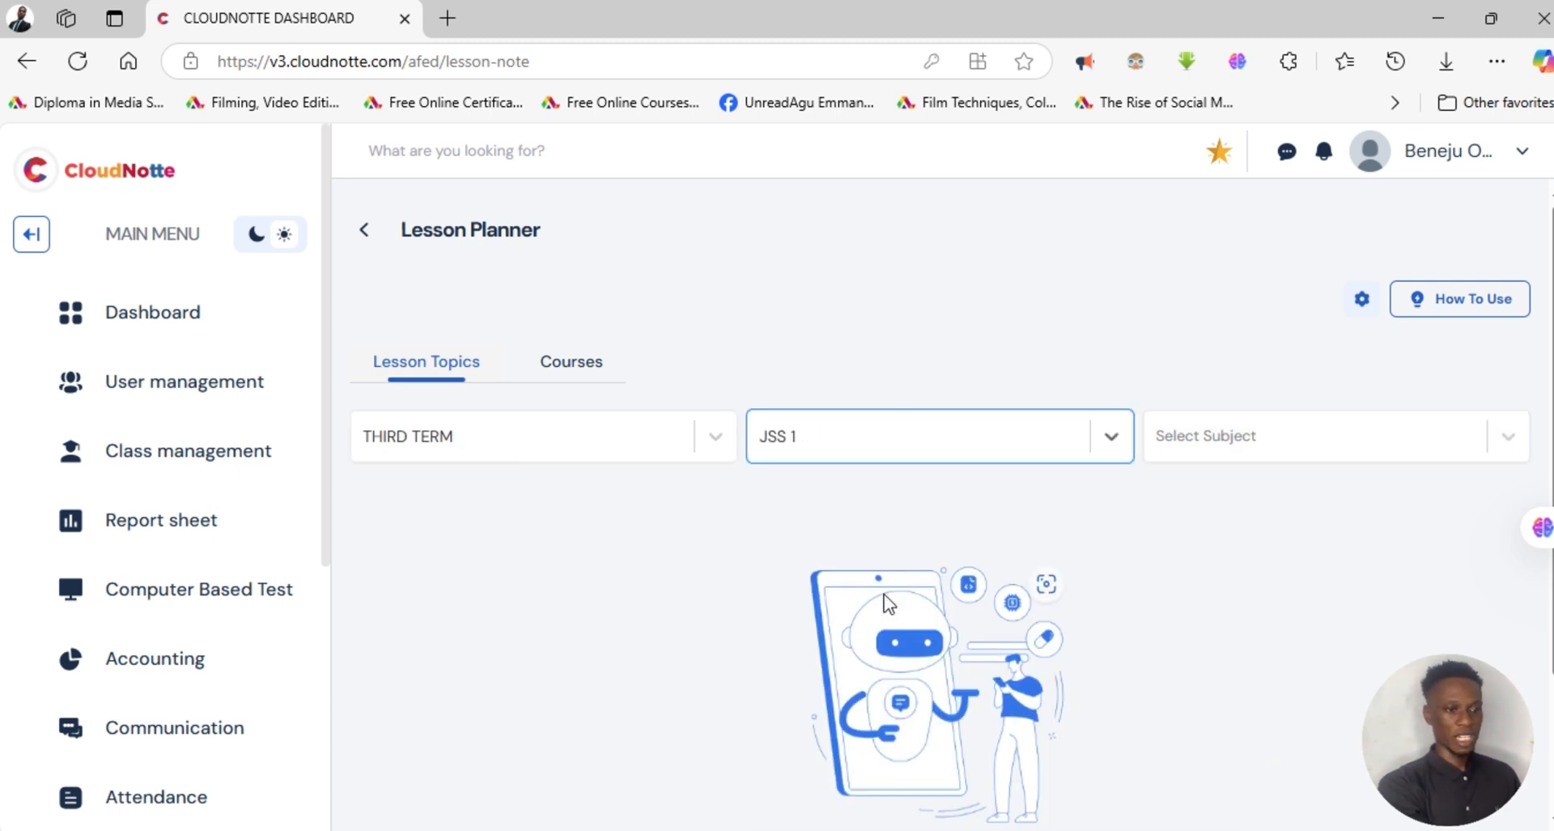
click(1270, 442)
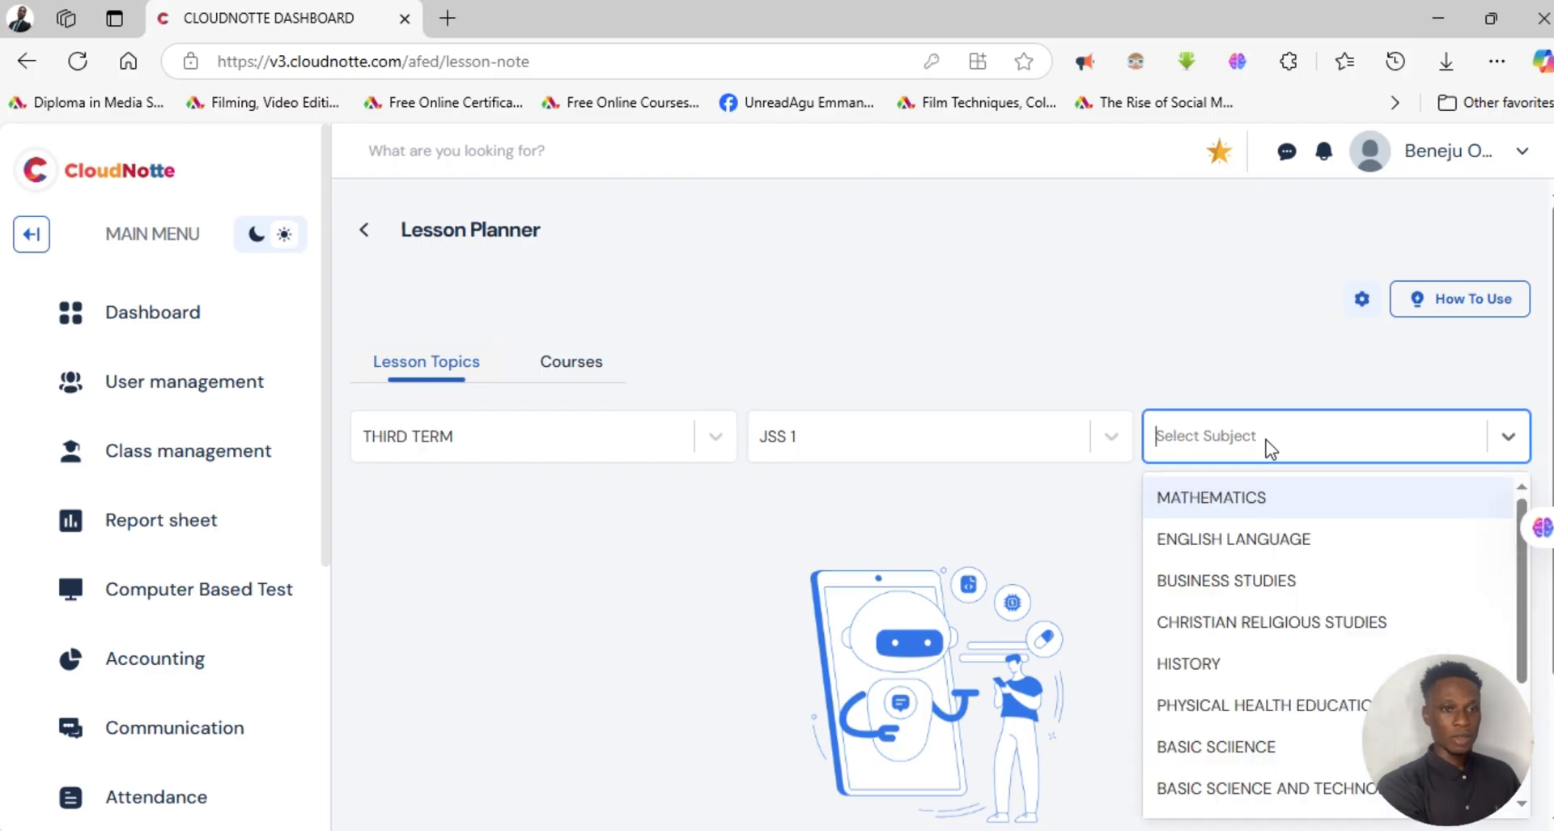
scroll(1503, 631, down, 3)
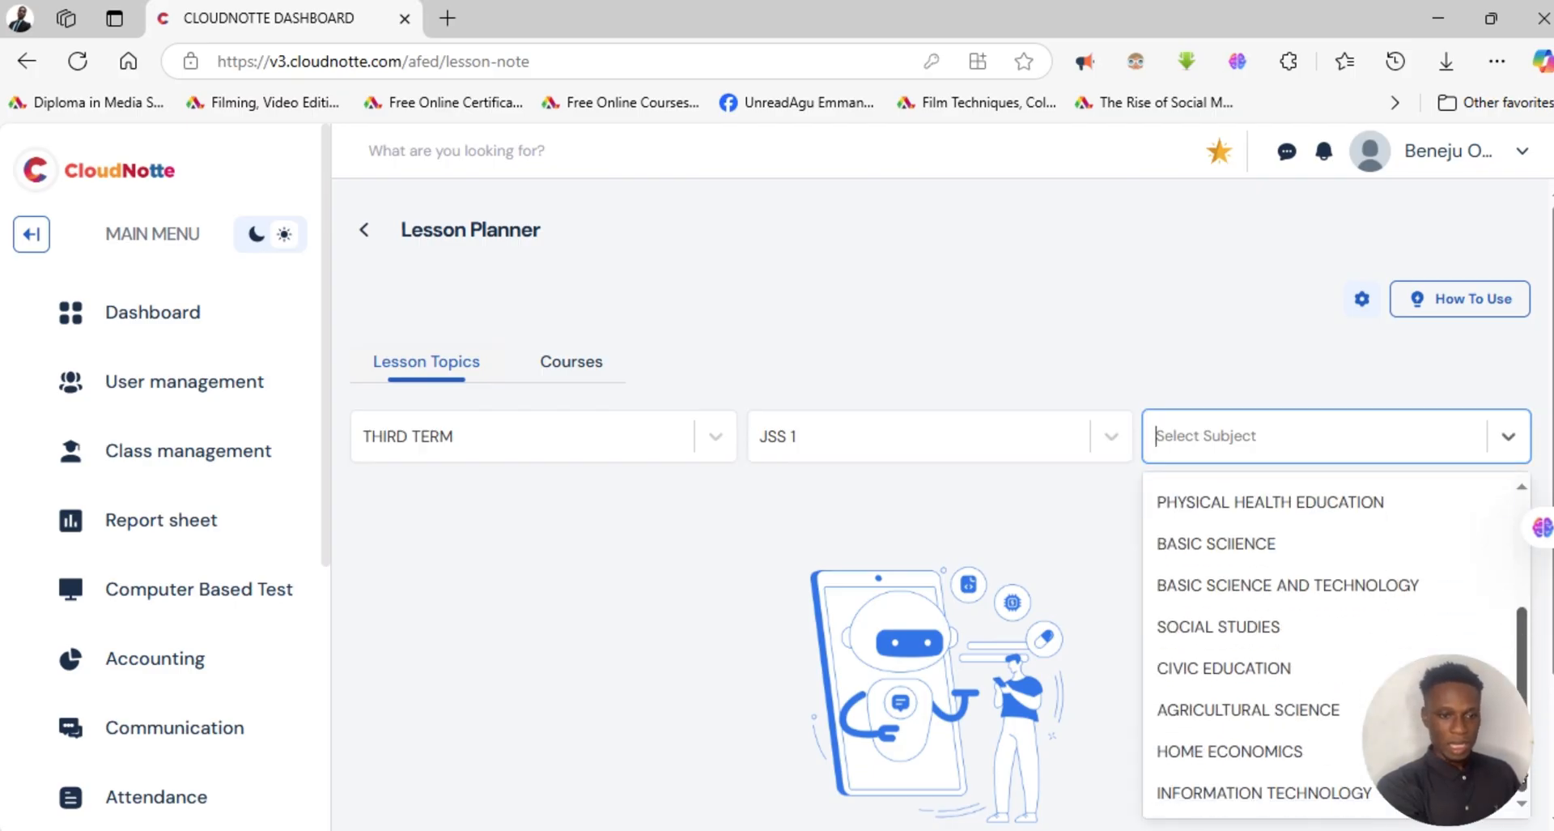
click(1337, 792)
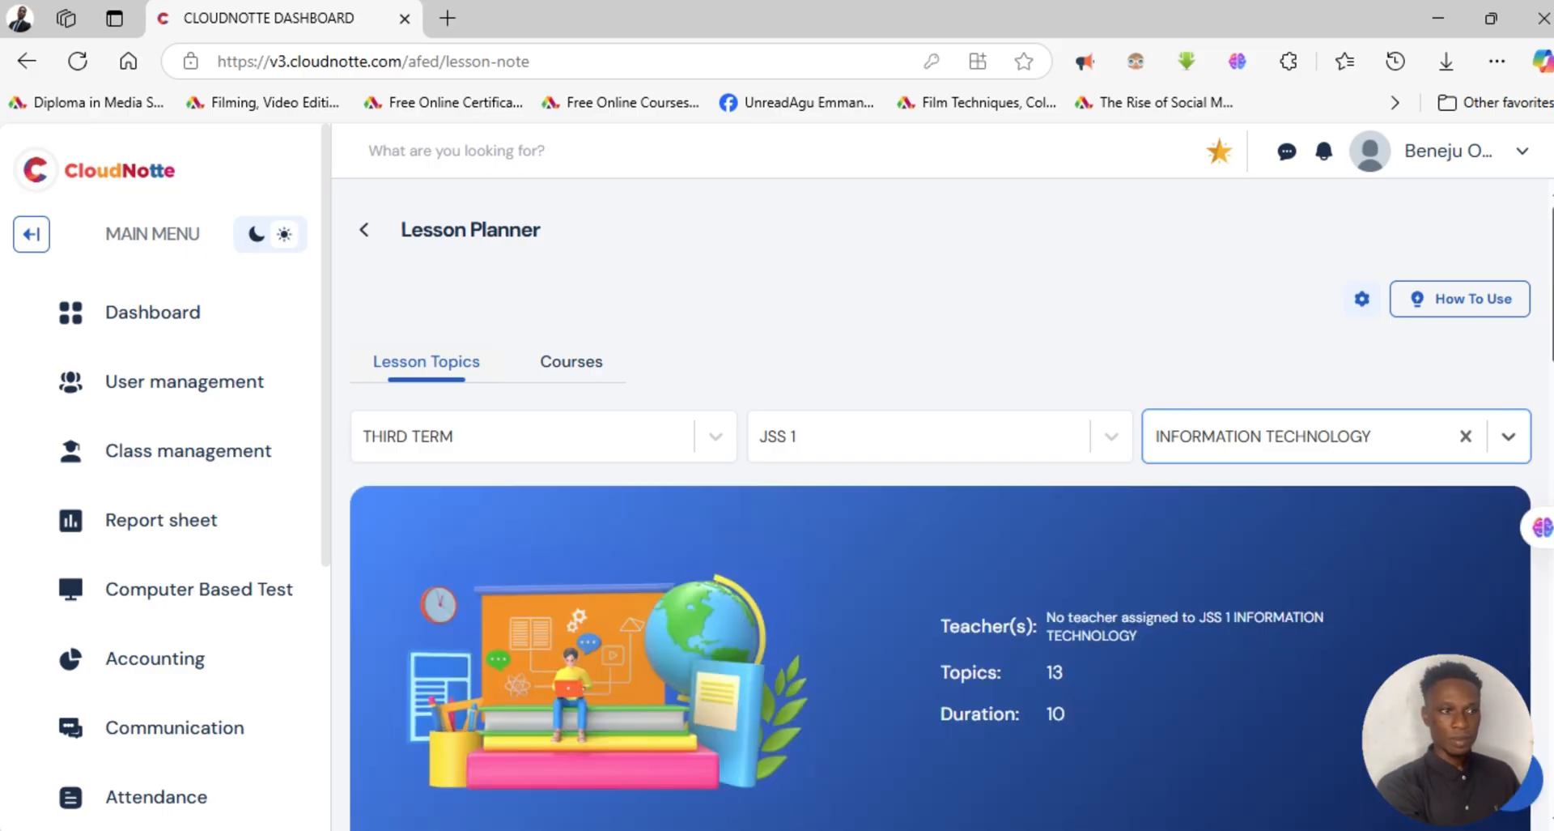
Look through the Scheme Of Work topics and open the AI question generator for this subject.
scroll(939, 486, down, 1)
scroll(939, 502, down, 4)
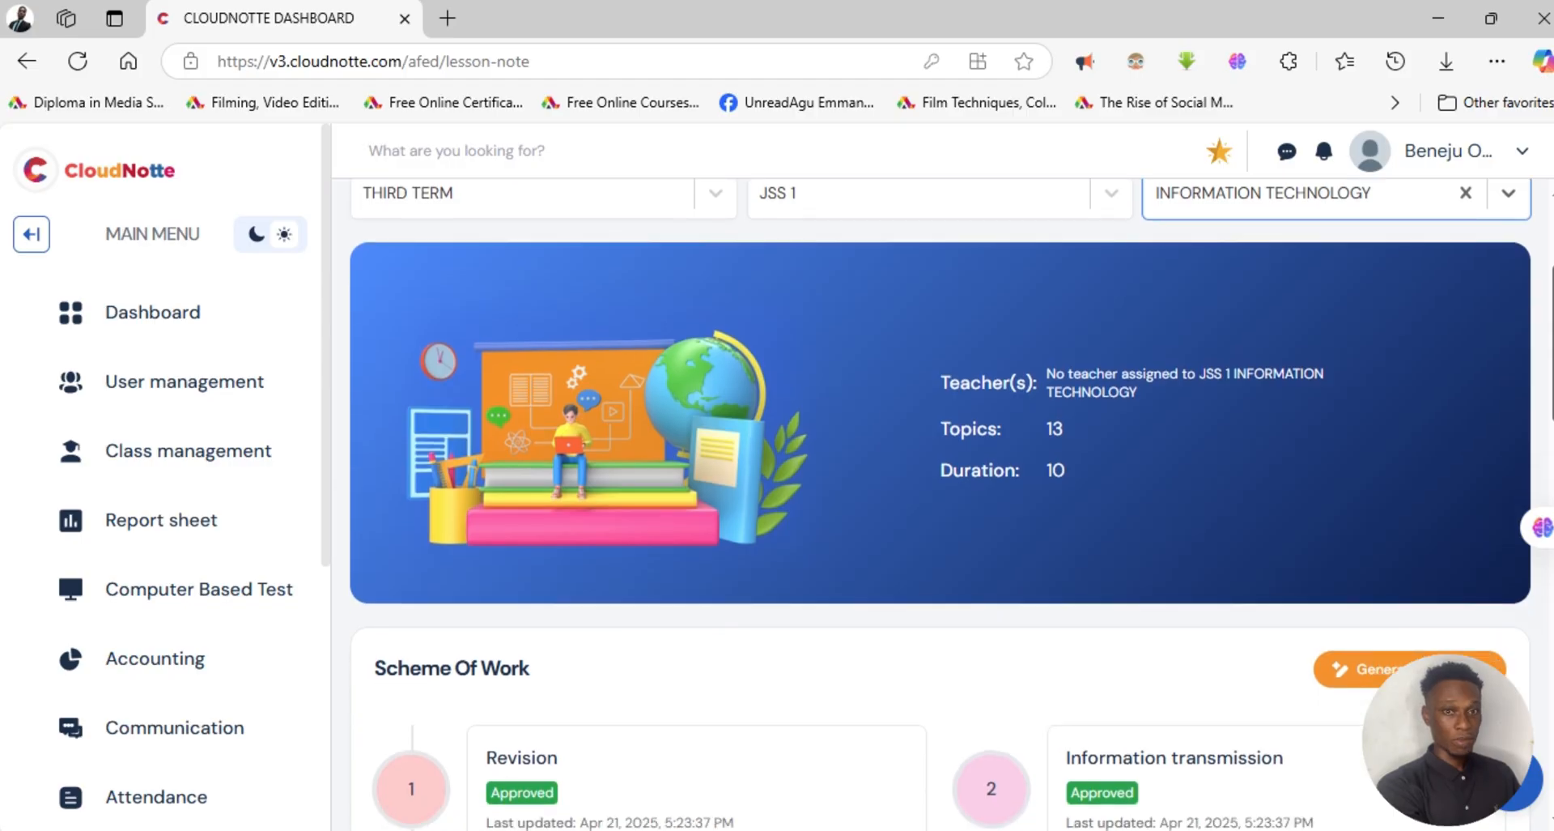
scroll(939, 502, down, 6)
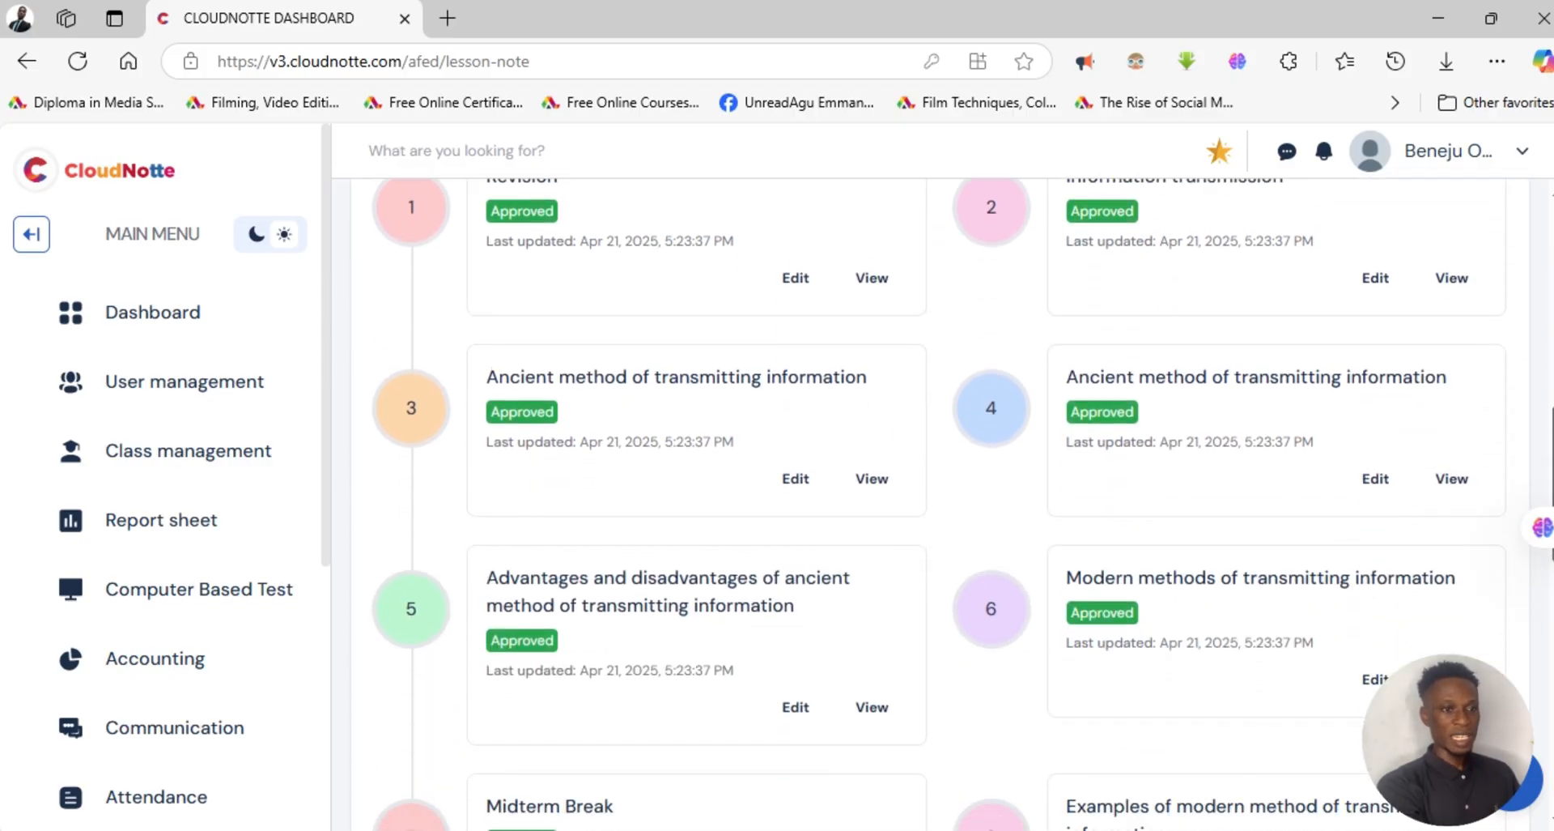
scroll(939, 502, down, 6)
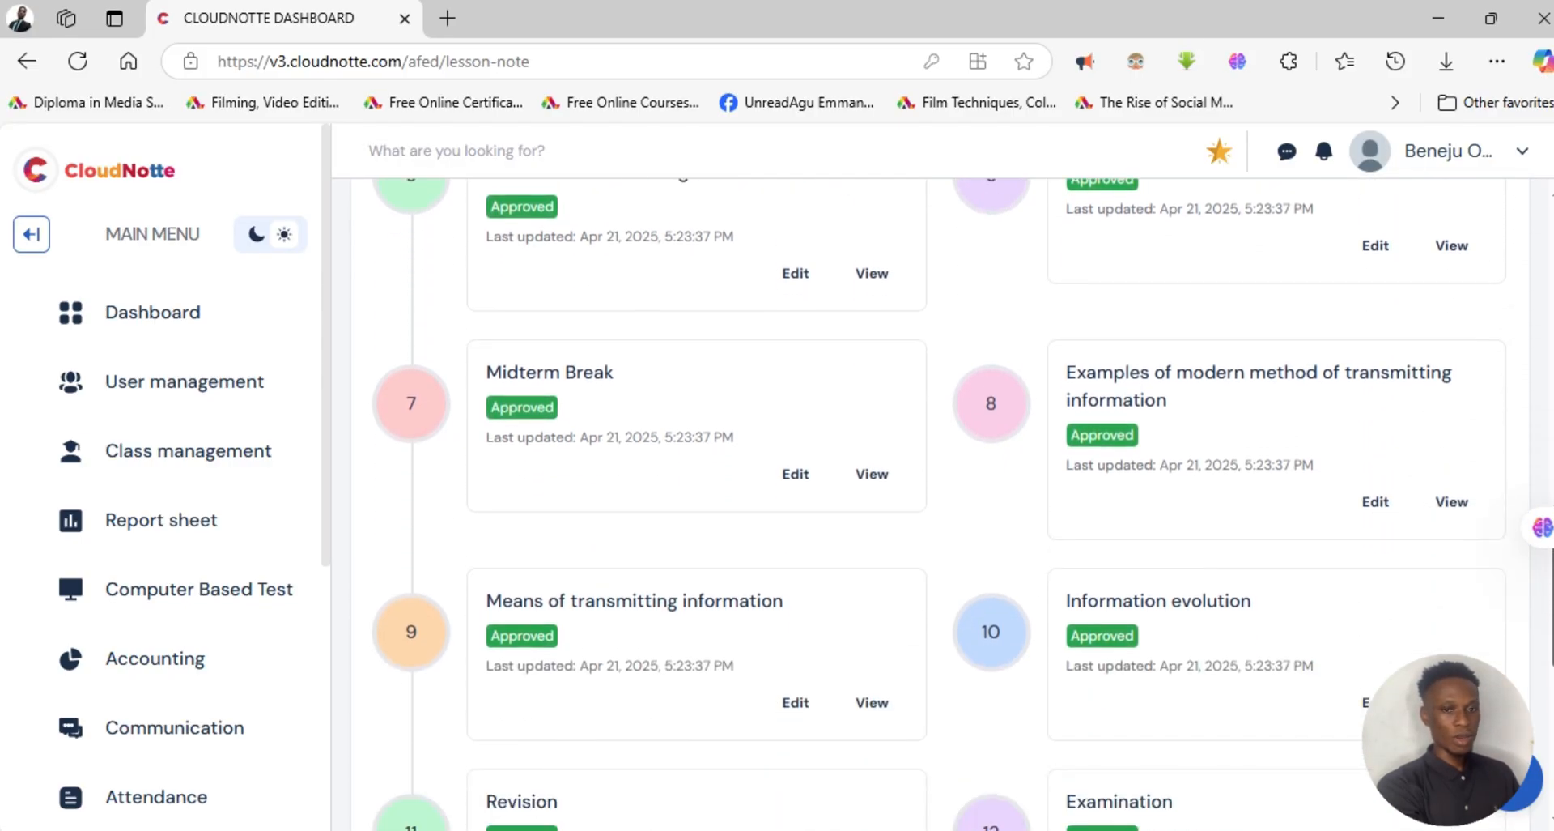
scroll(939, 502, down, 5)
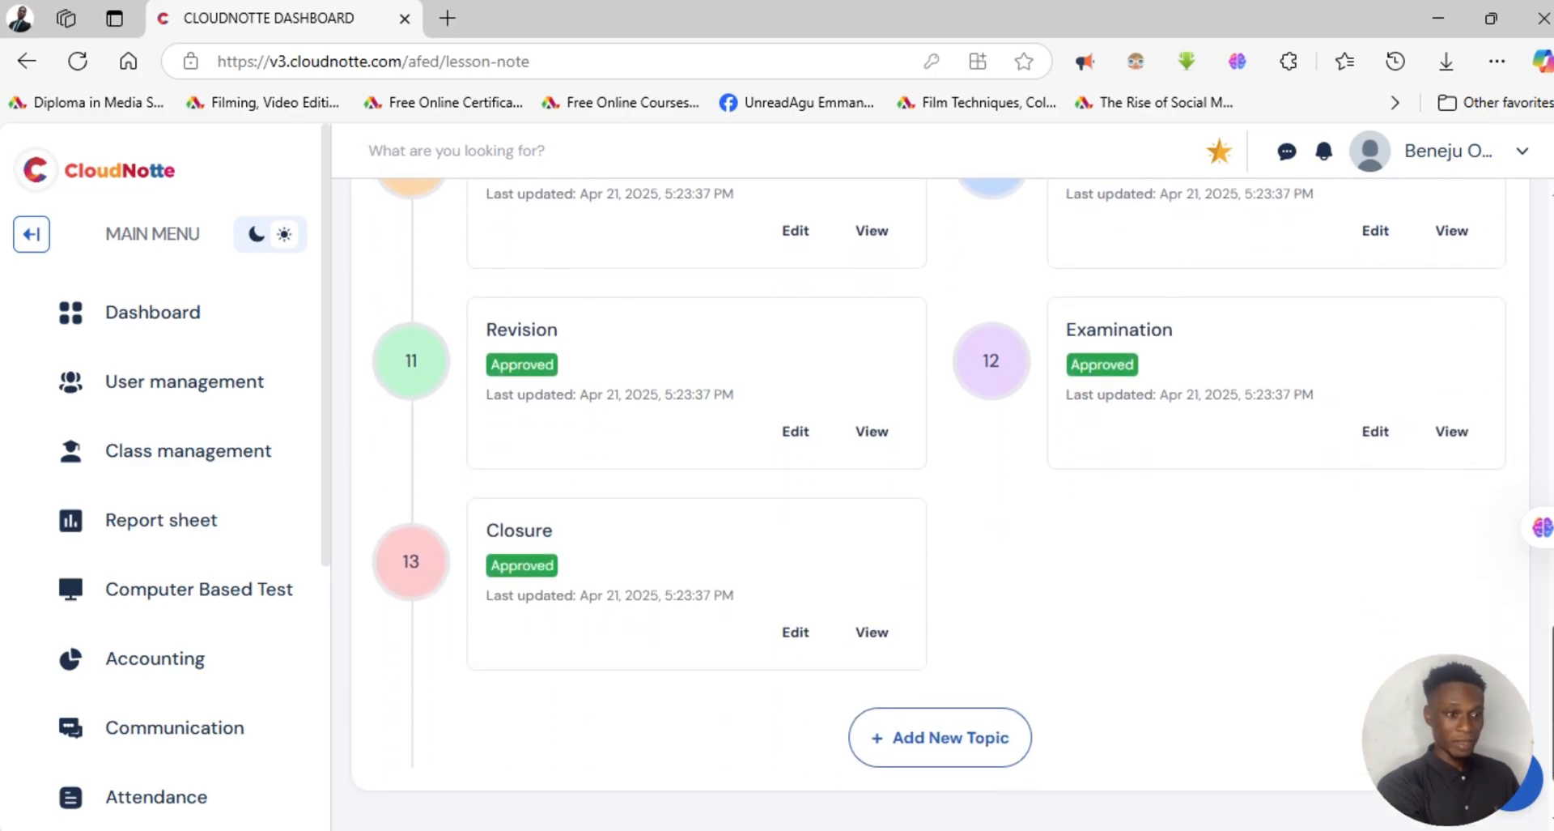
scroll(939, 502, up, 17)
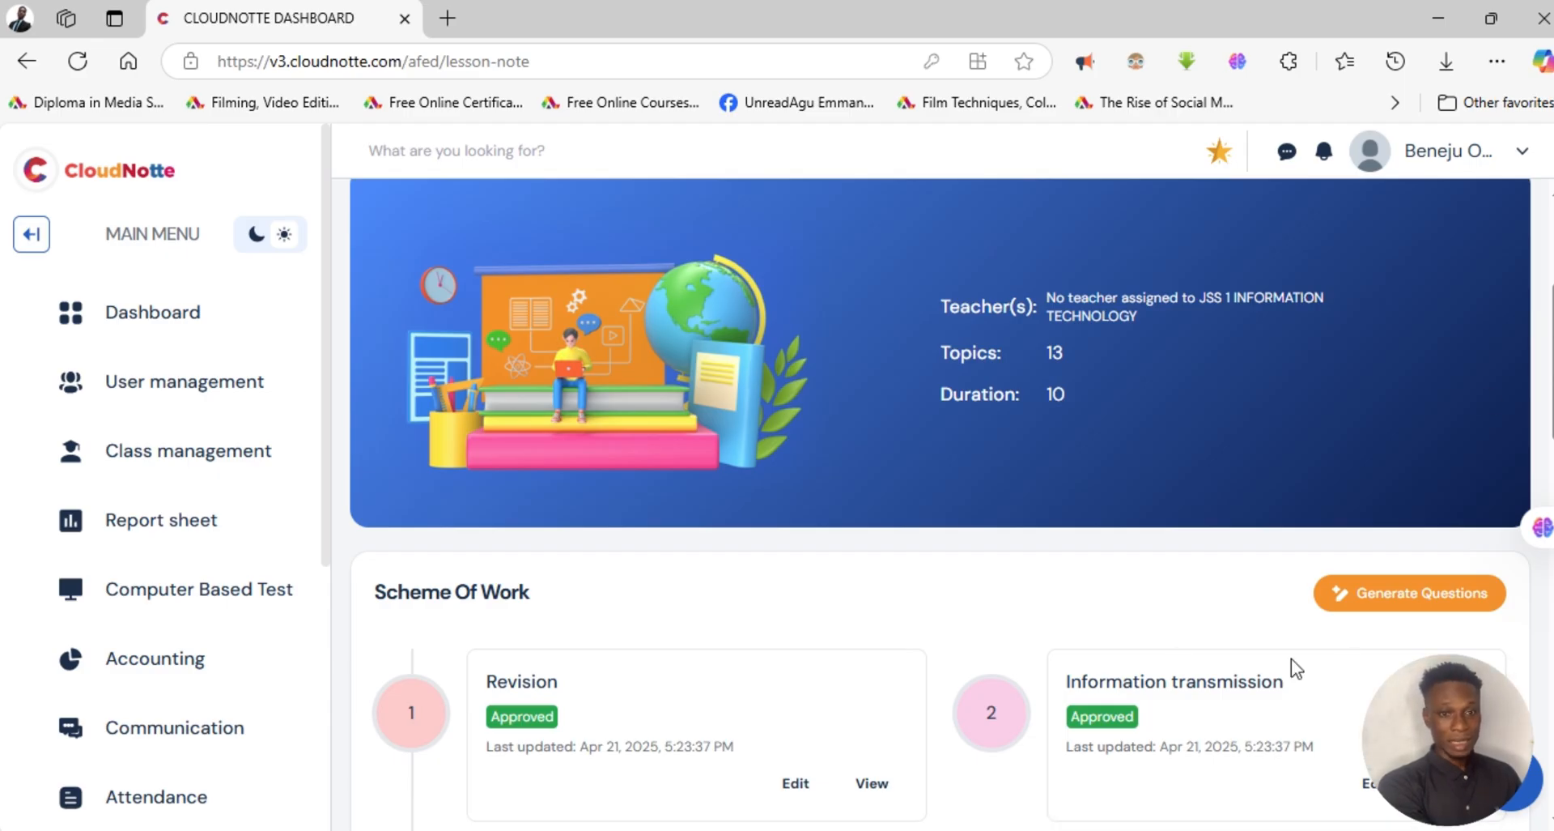
click(1371, 595)
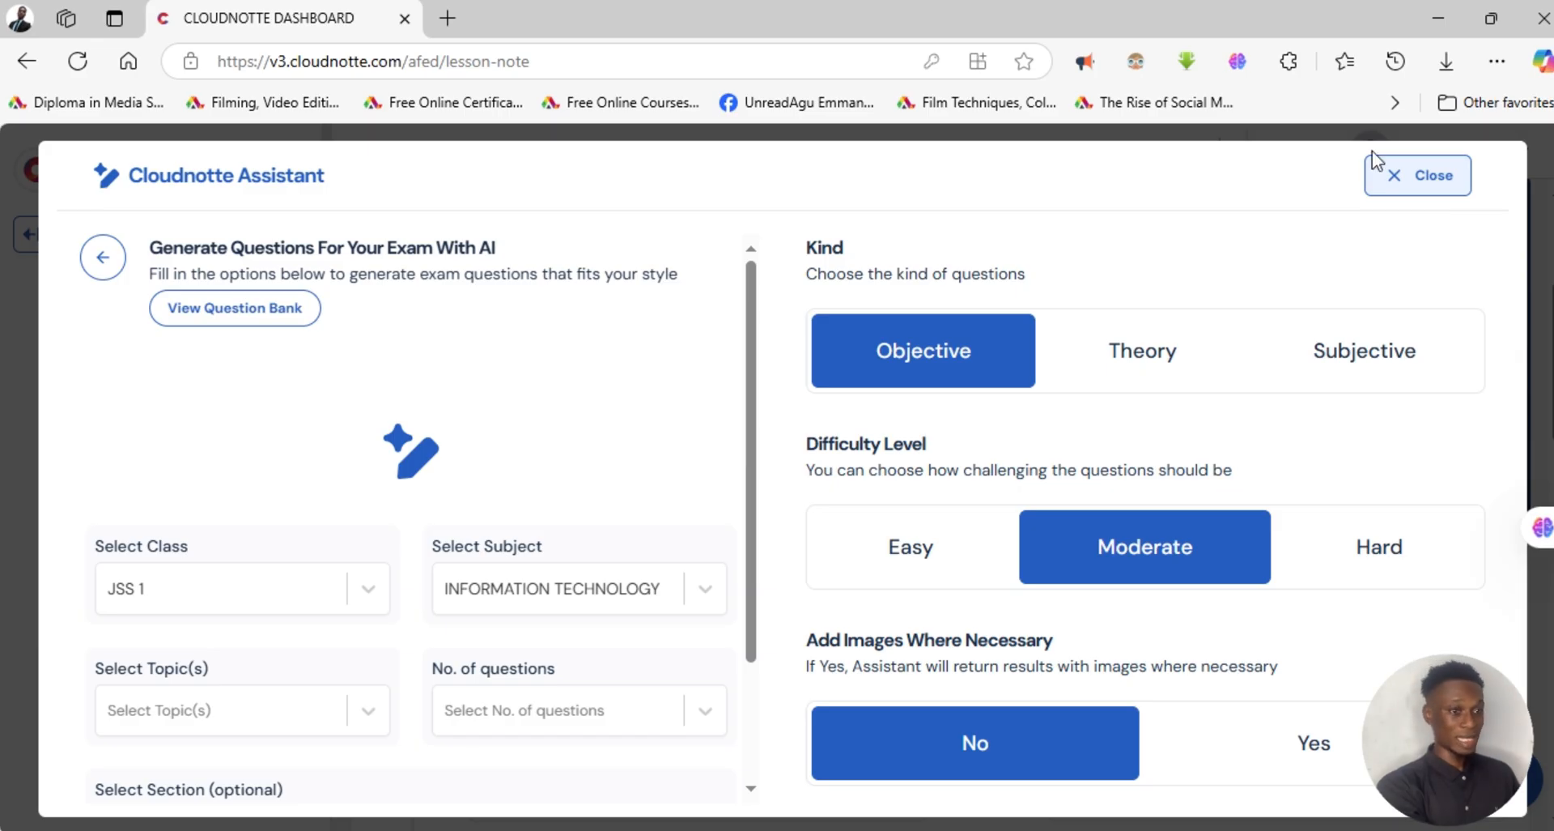
Select JSS 1 as the class for the exam questions and check the available subject options.
scroll(759, 322, down, 1)
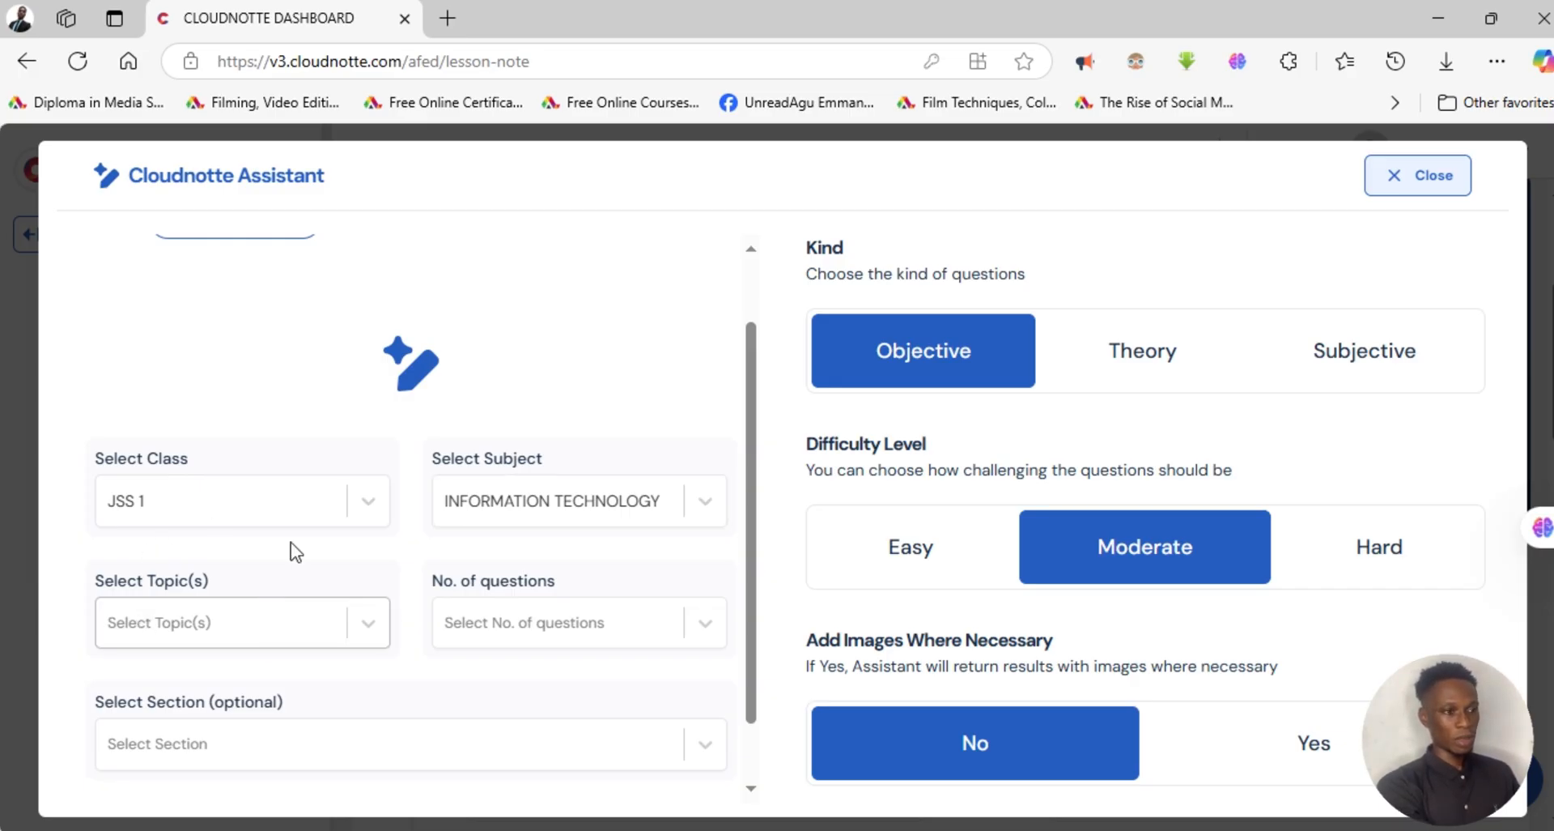
click(267, 506)
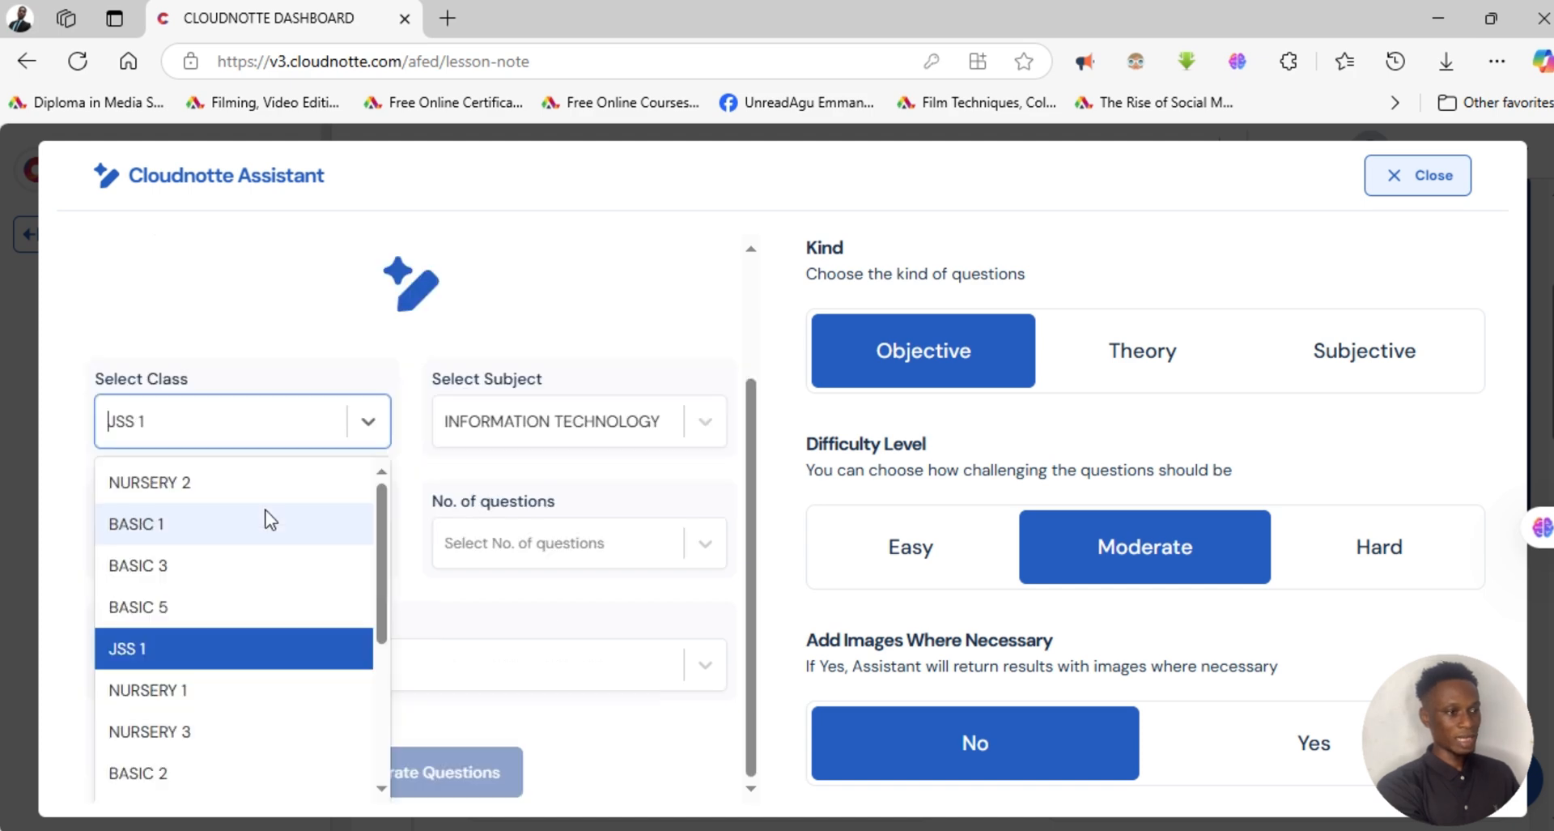
click(204, 645)
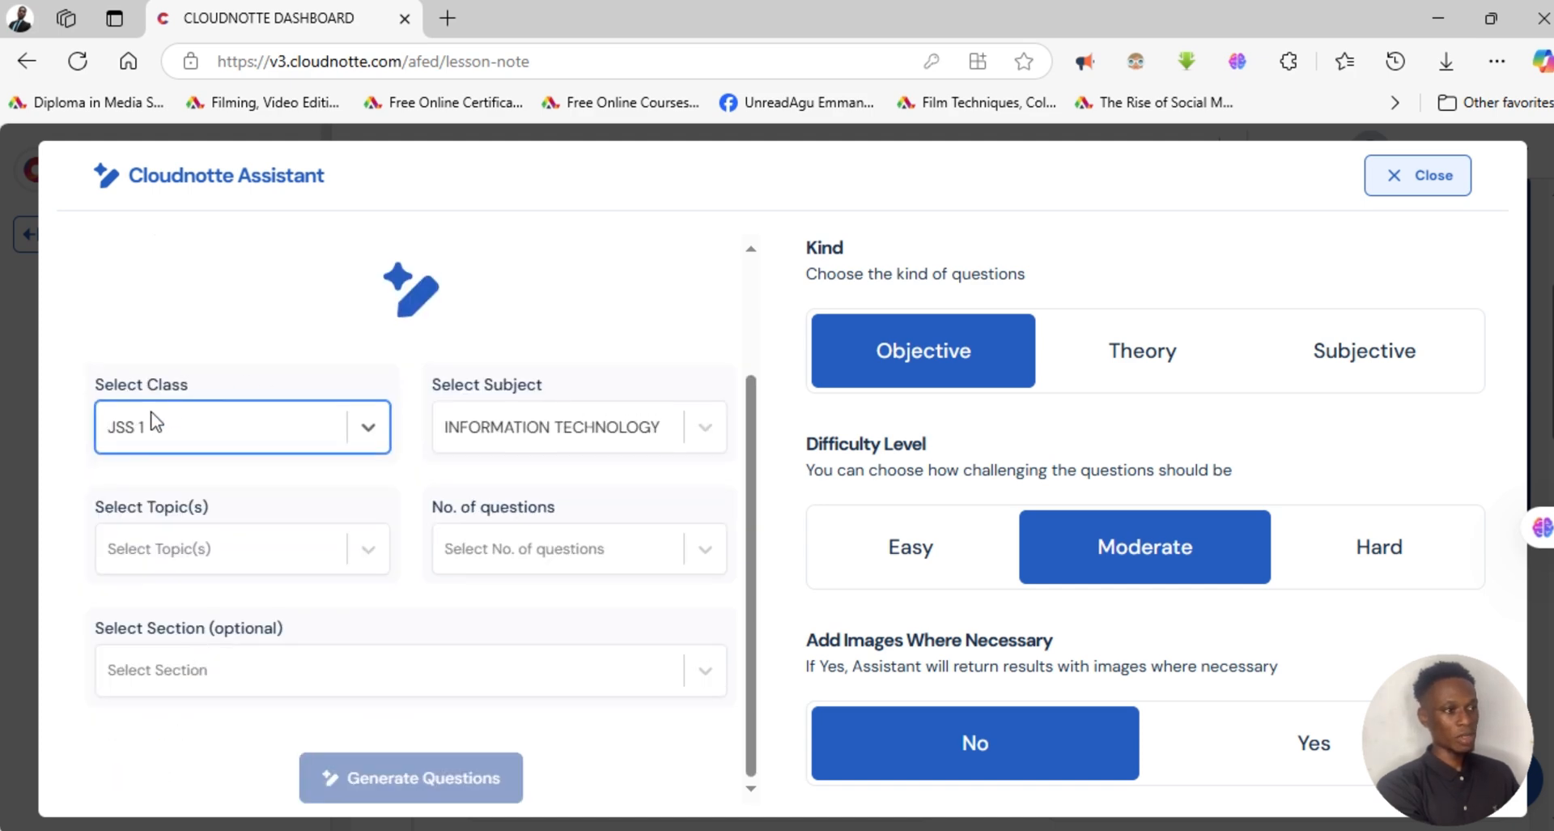
click(515, 437)
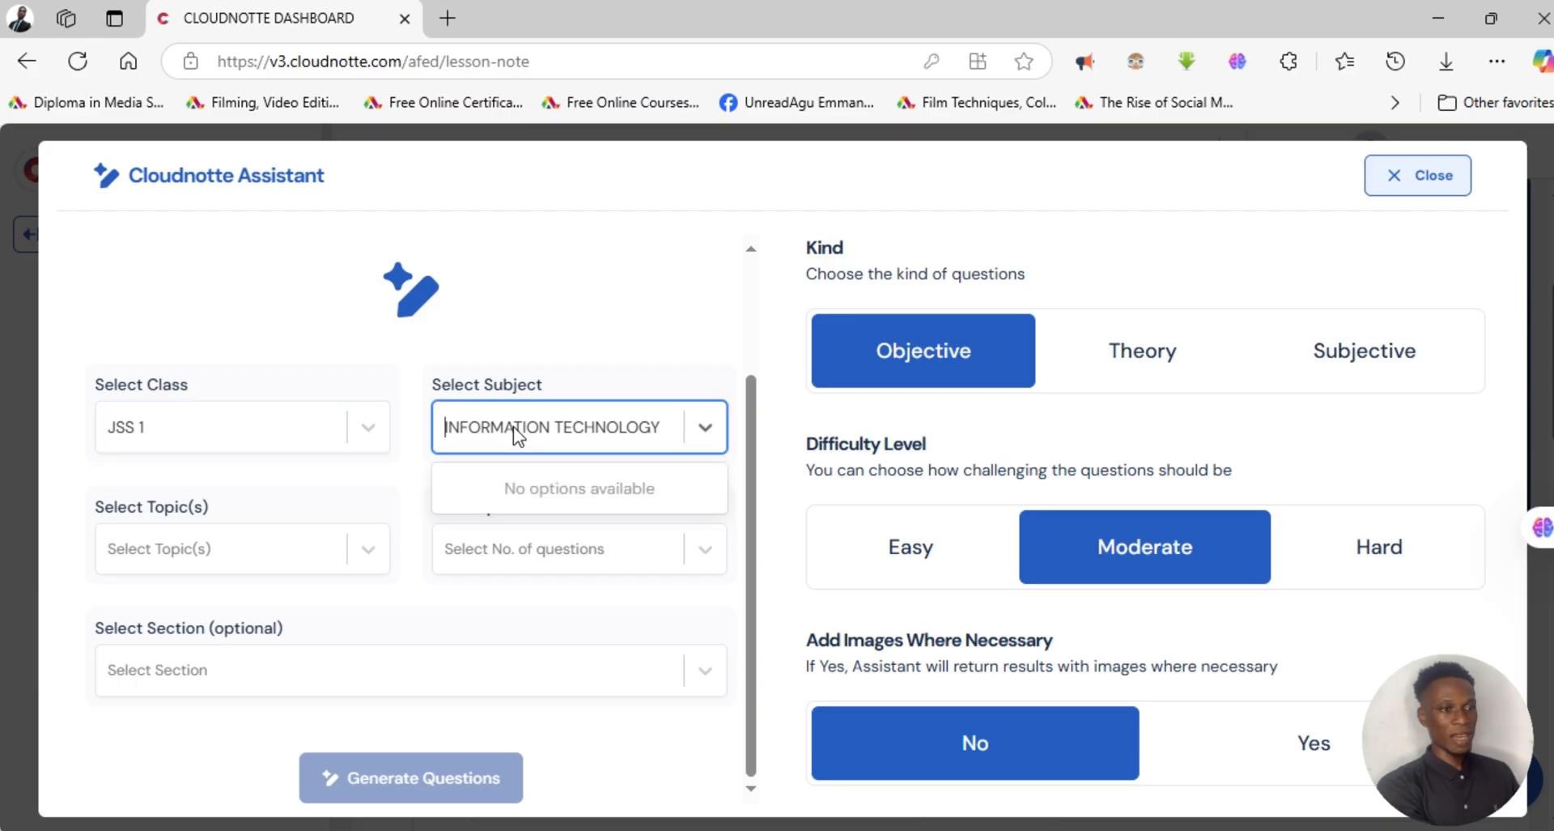
click(516, 437)
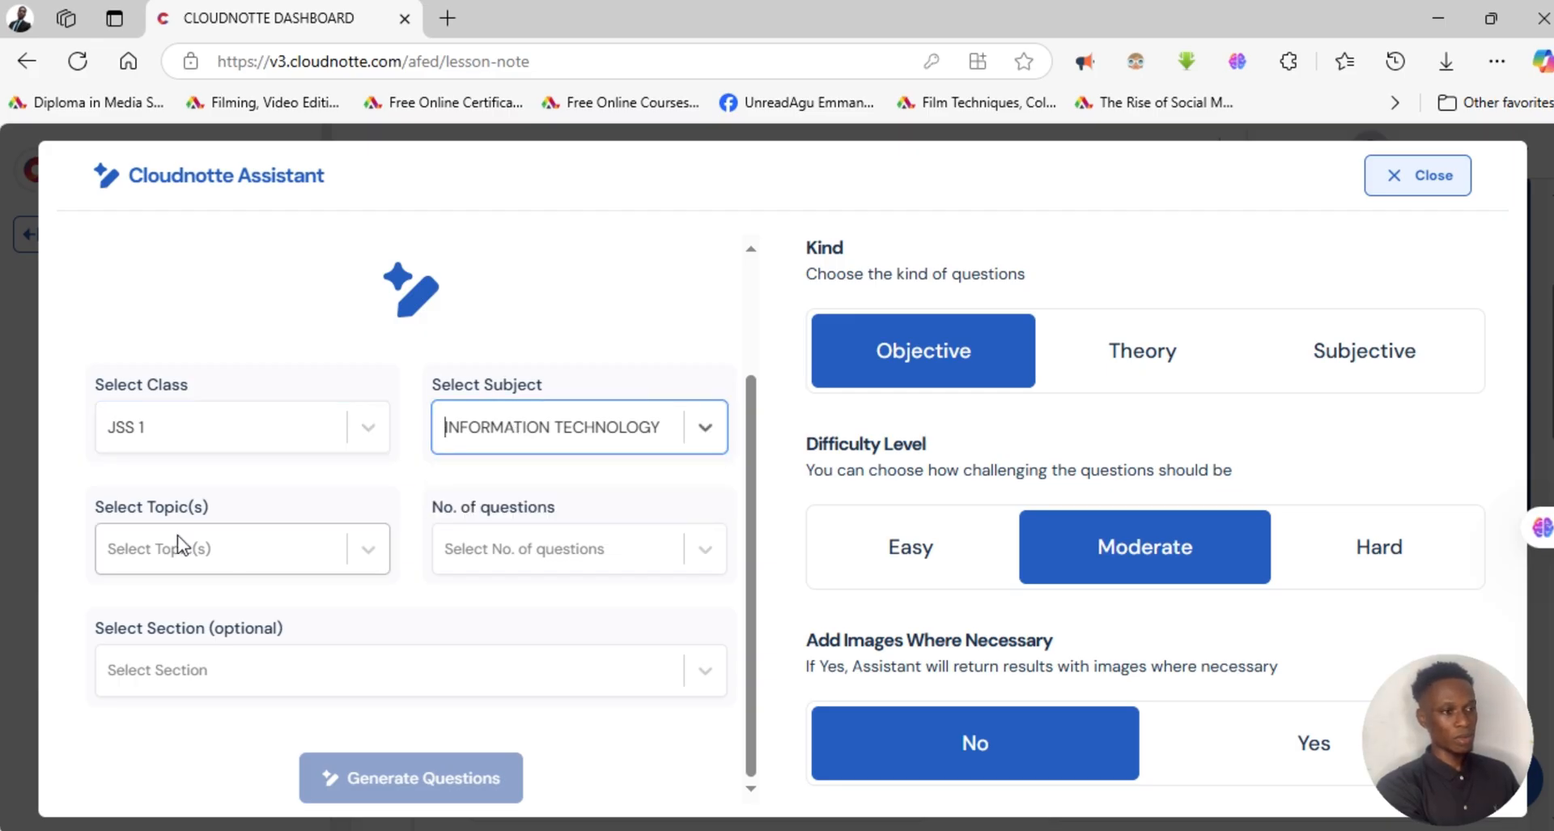
Choose the topic "Means of transmitting information" and set the number of questions to 5.
click(174, 554)
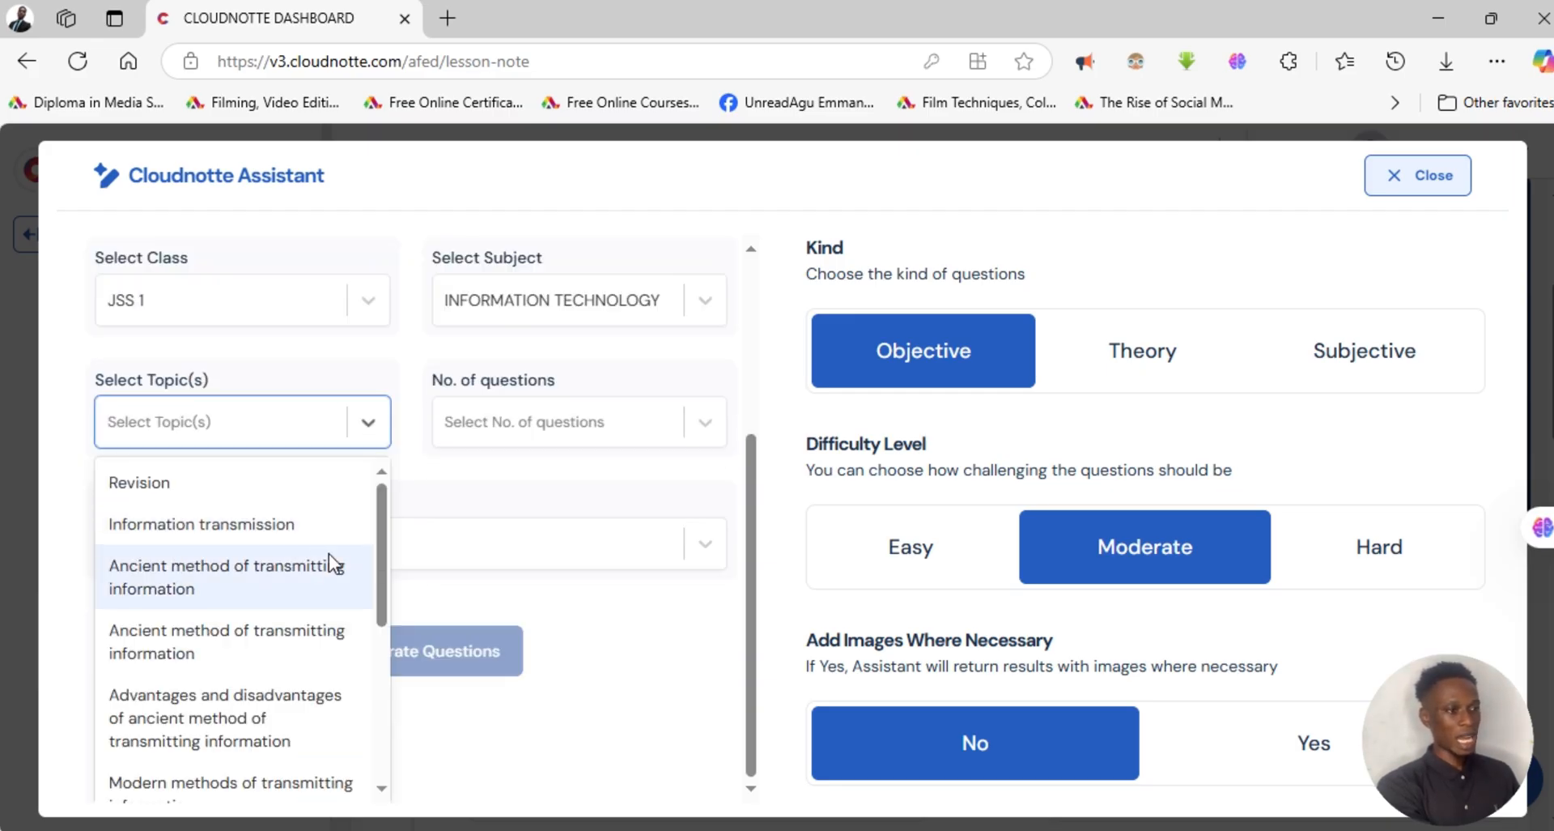
drag(379, 571, 377, 688)
click(190, 692)
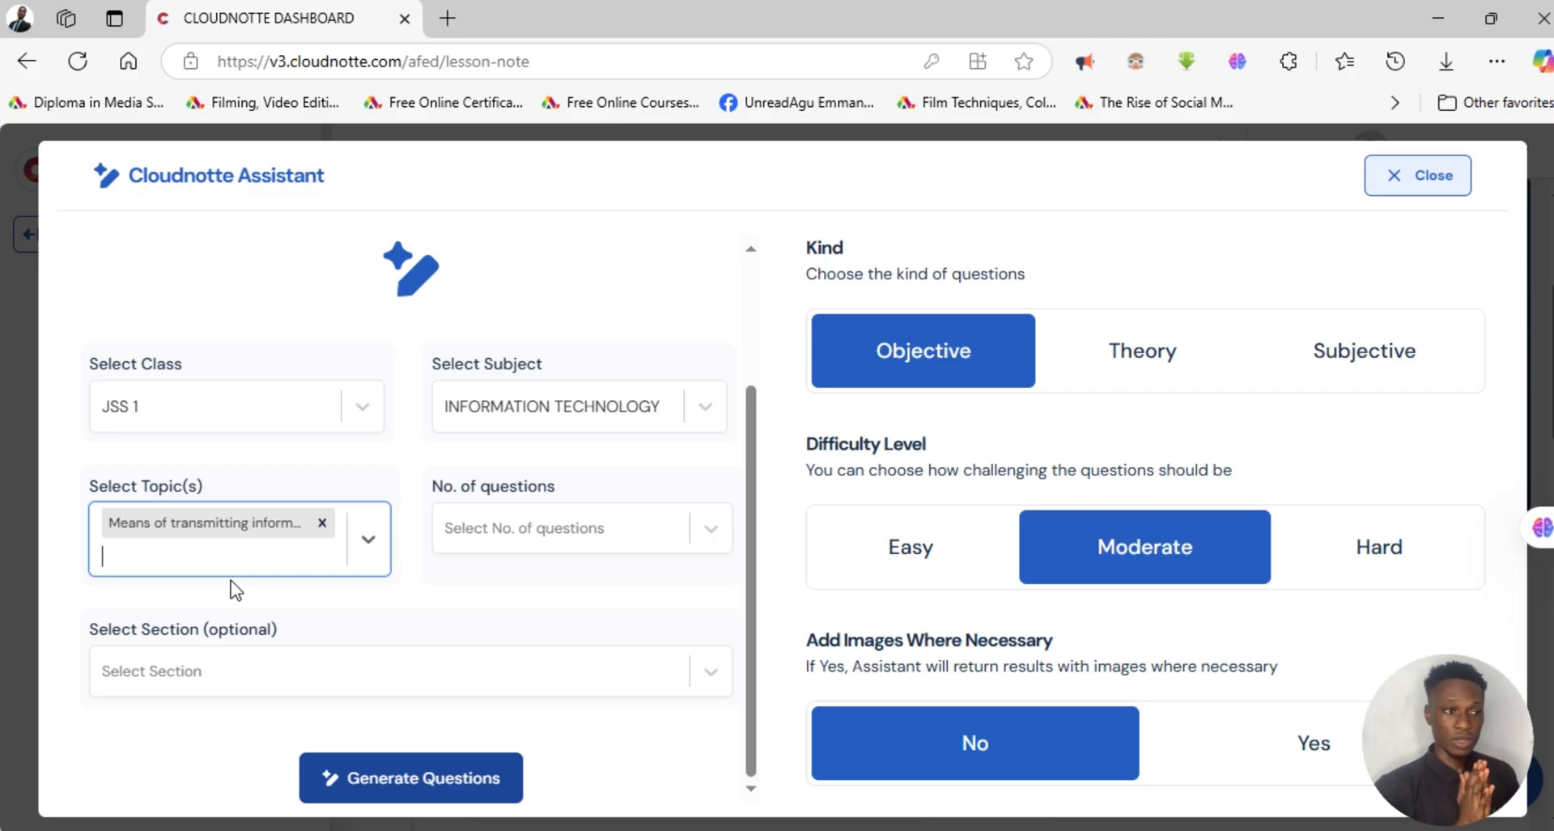
click(527, 536)
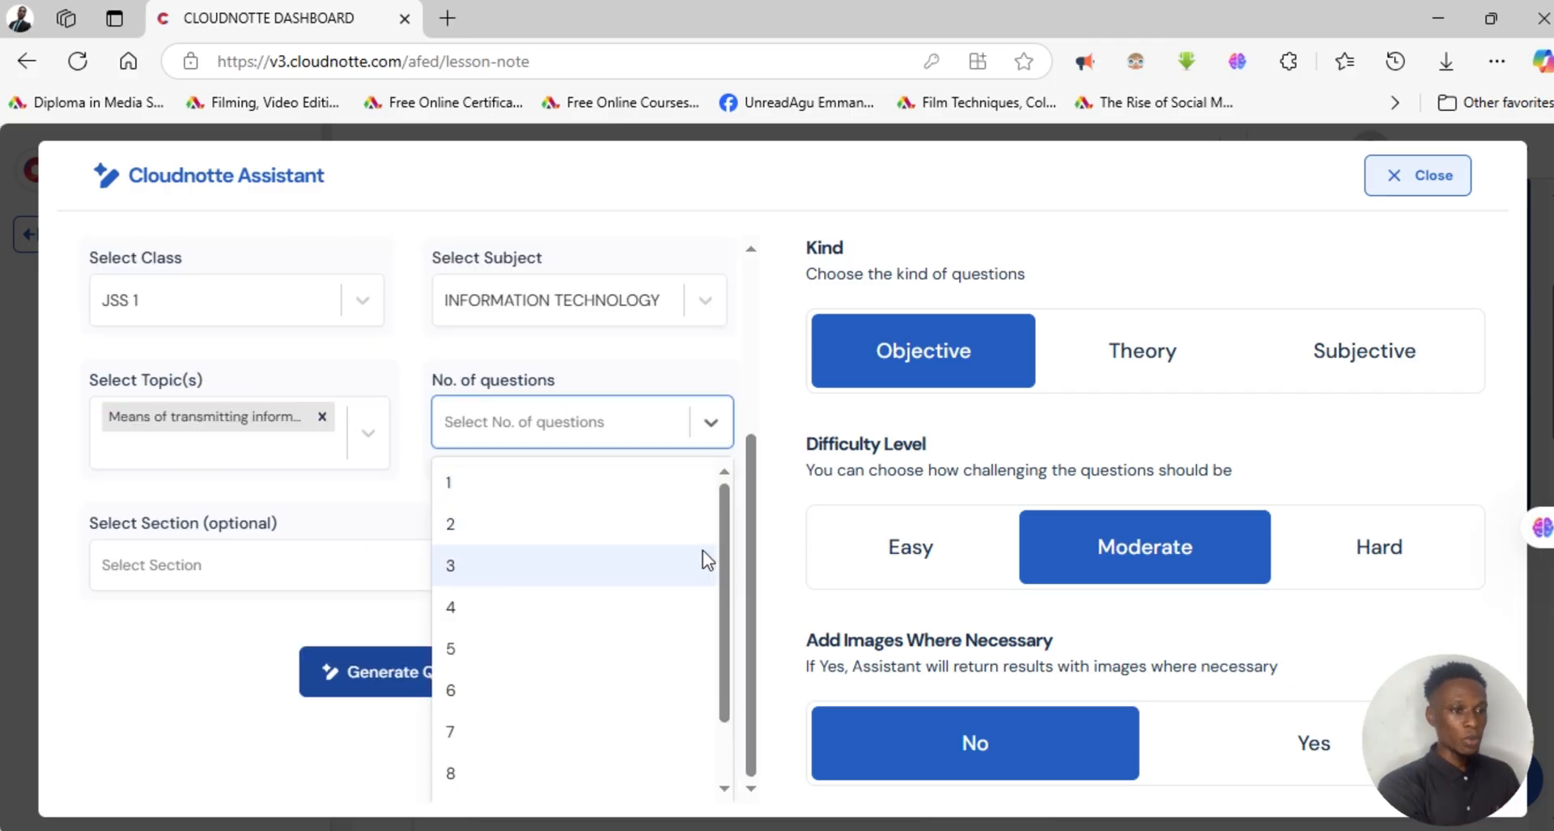
drag(725, 564, 725, 597)
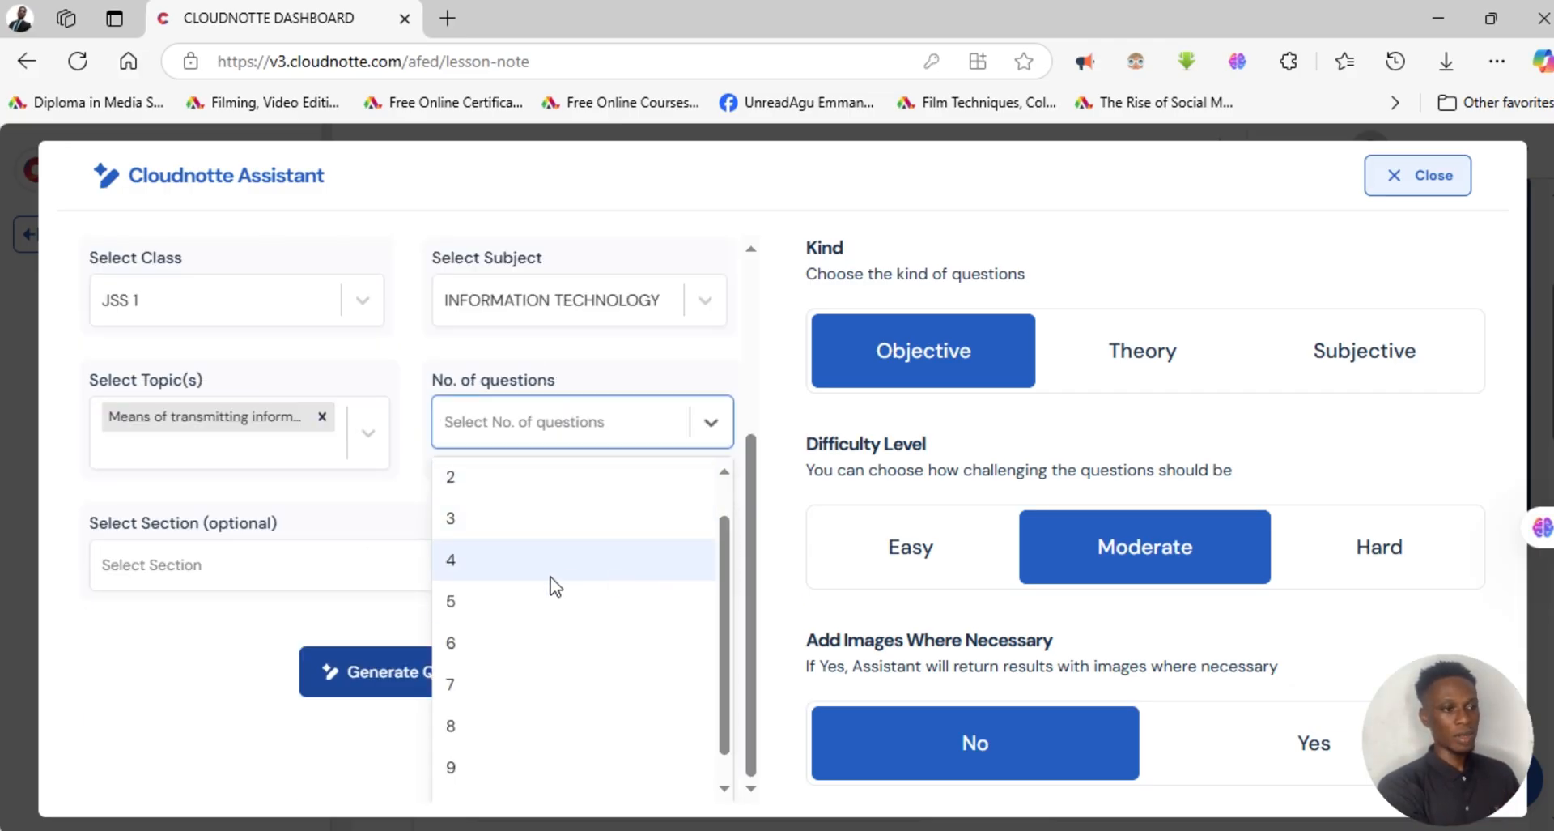
click(532, 601)
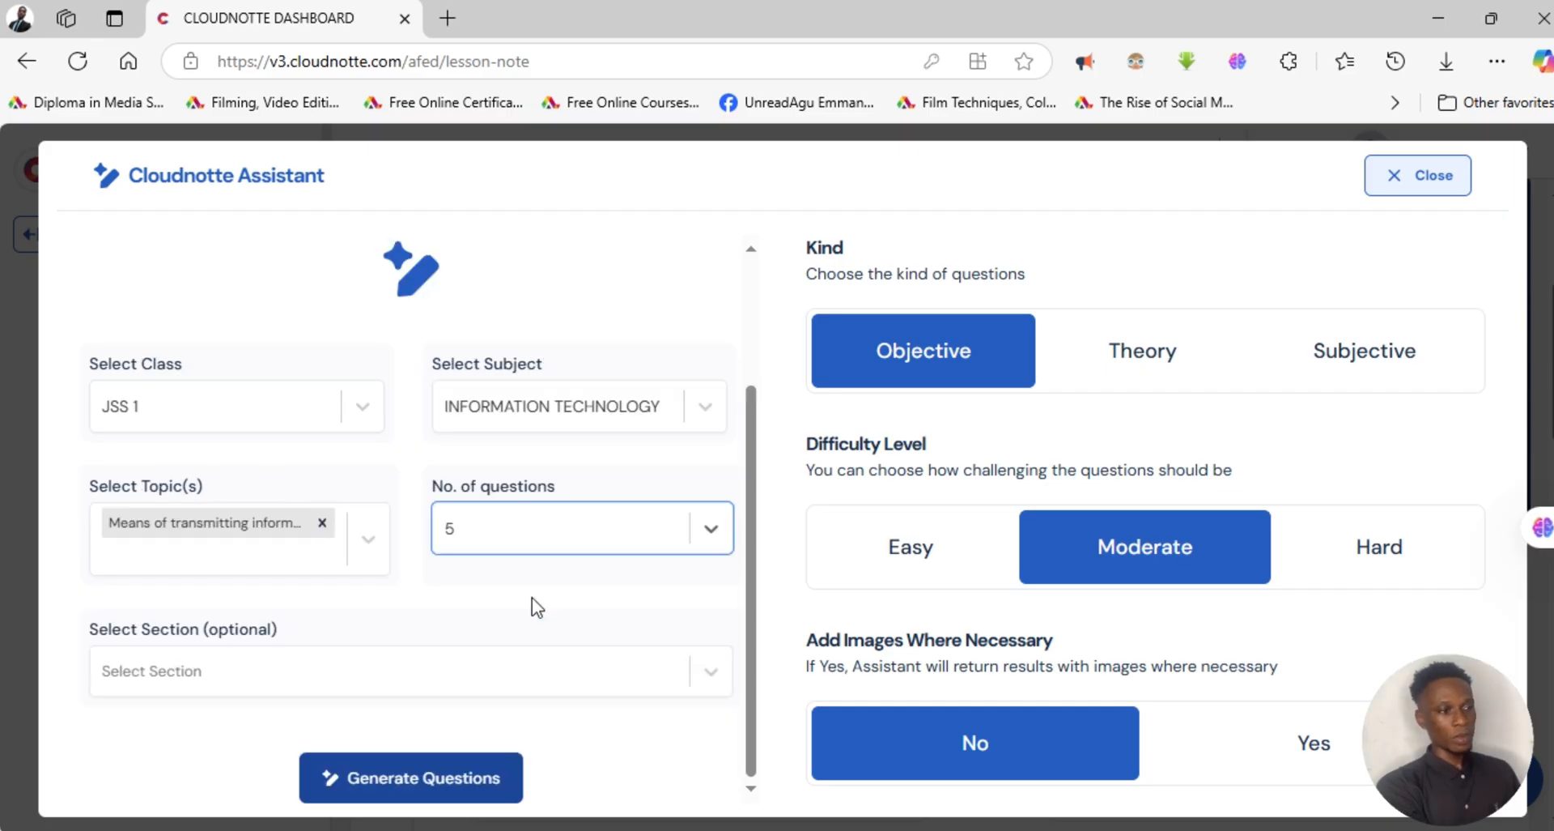
Leave the optional section empty, choose the Objective kind and generate the questions.
click(474, 676)
click(474, 679)
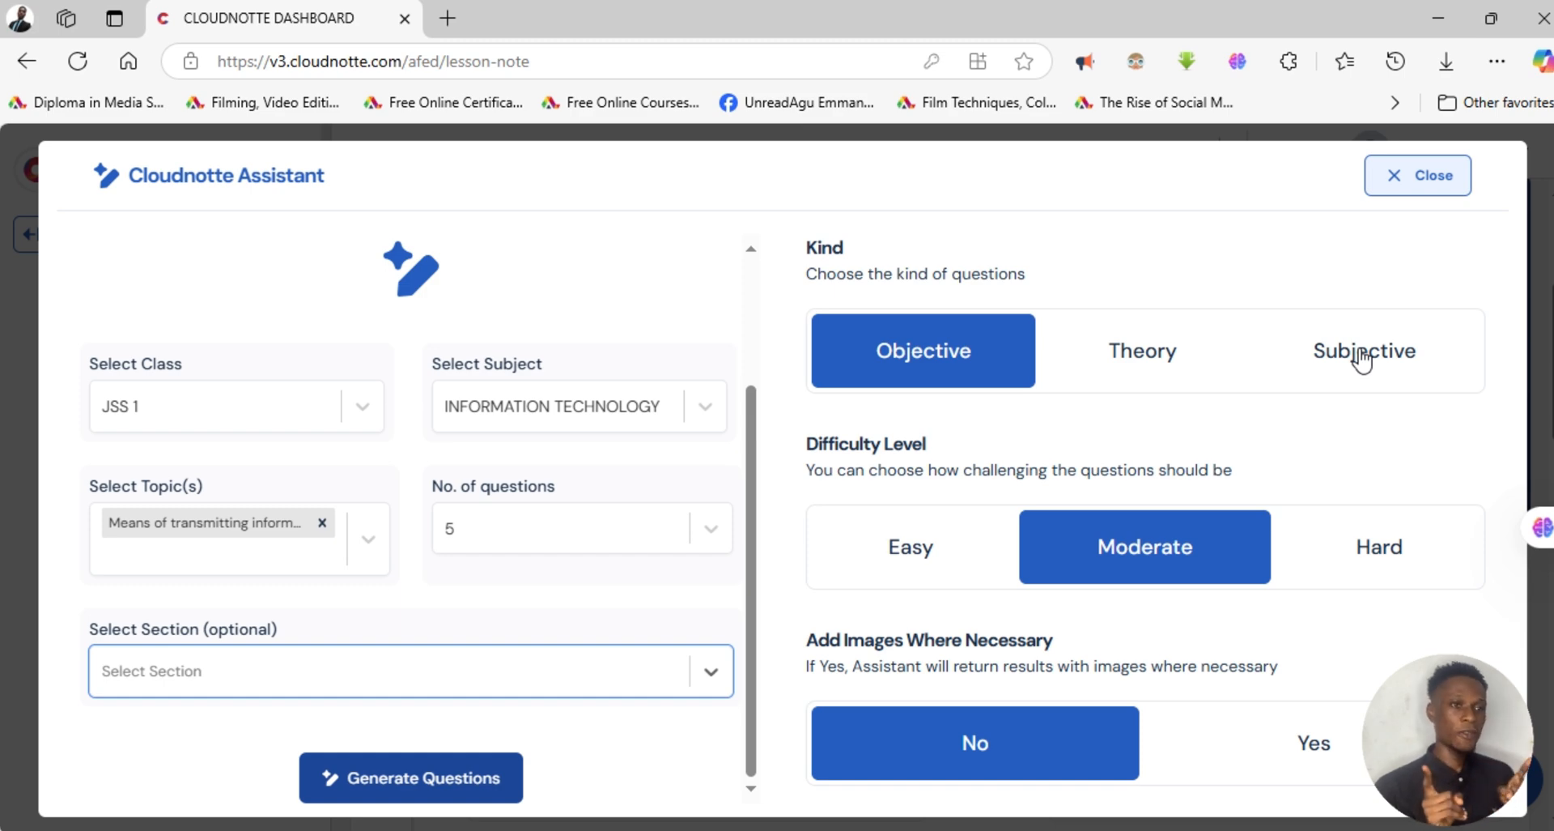
click(954, 350)
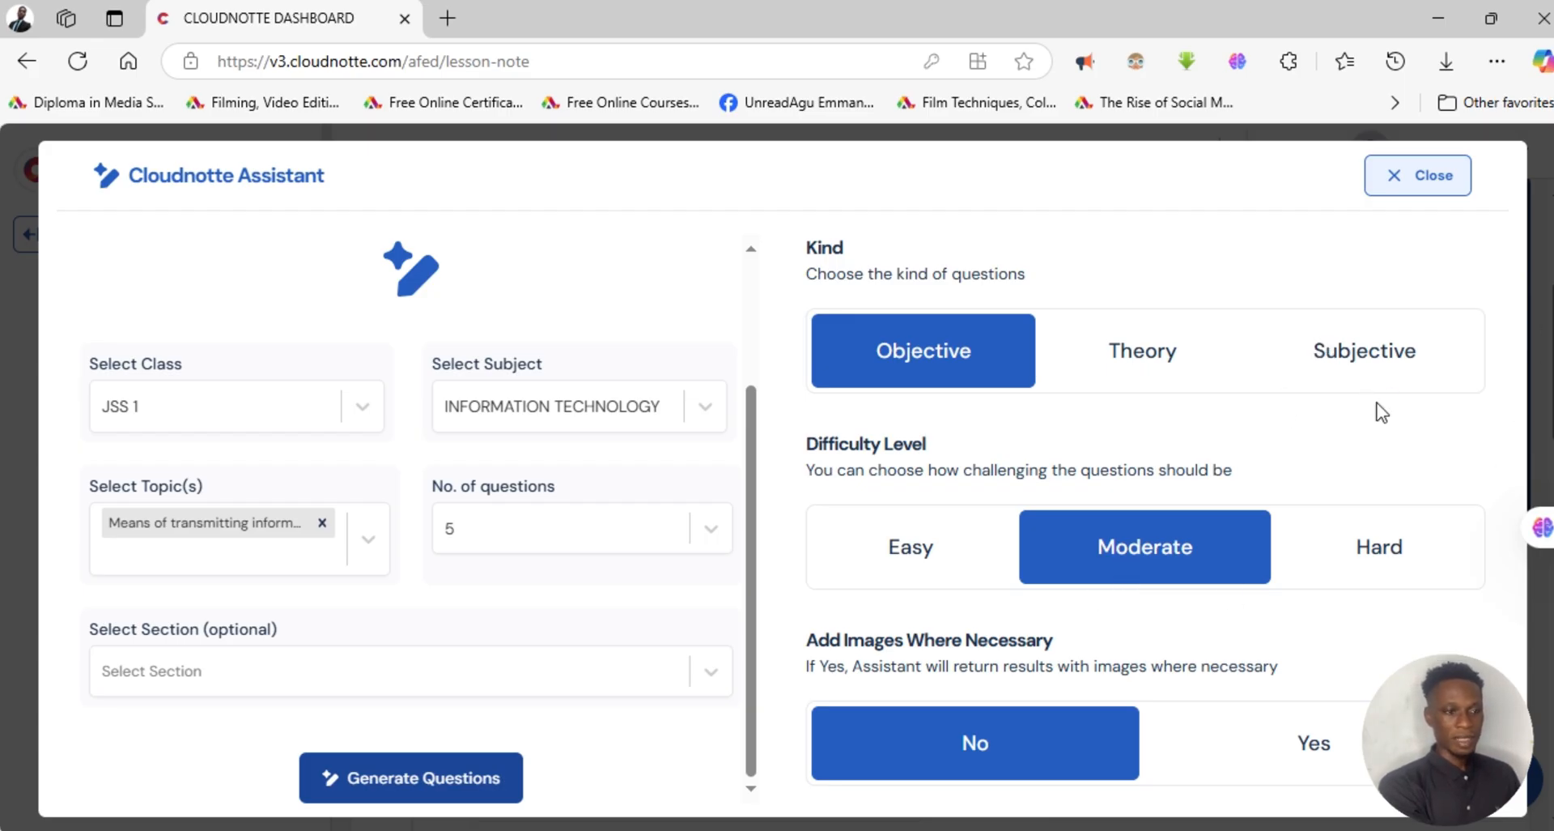
click(350, 779)
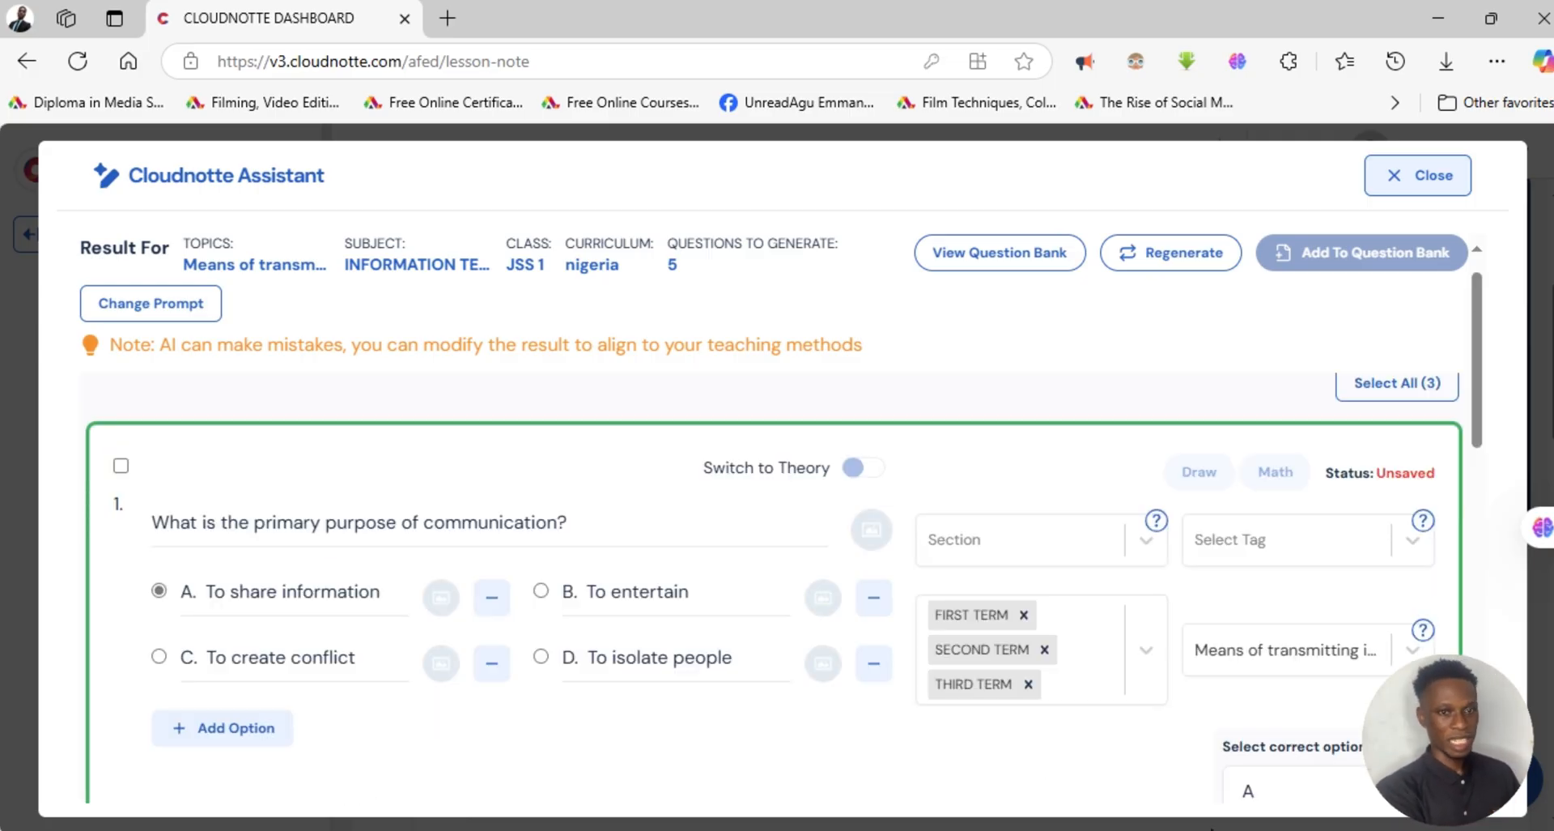
Review the generated objective questions, add all of them to the question bank and close the assistant.
scroll(1484, 340, up, 1)
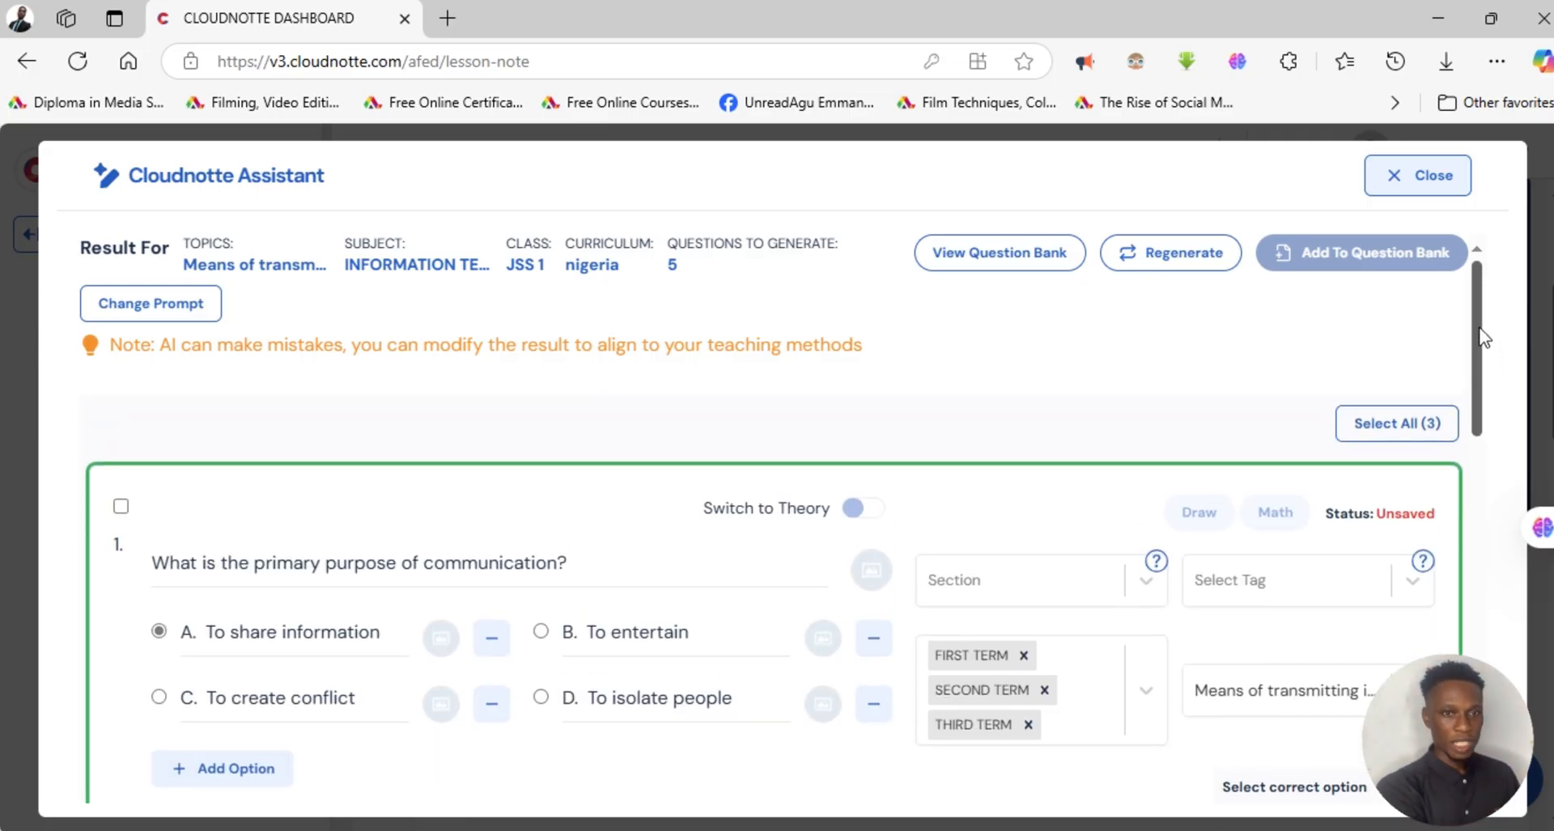
scroll(1484, 340, down, 2)
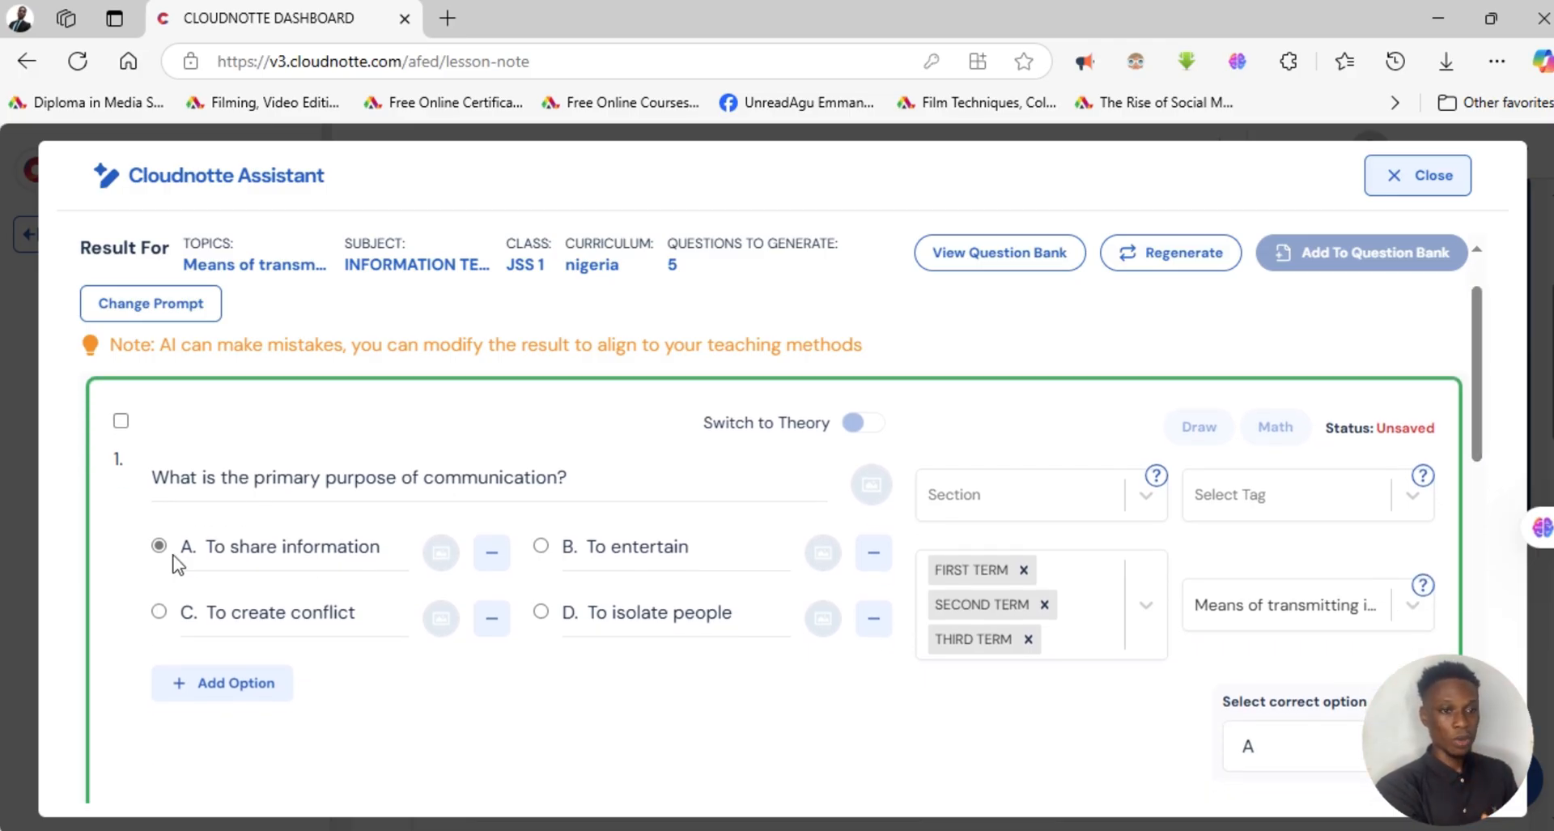
scroll(1481, 453, down, 4)
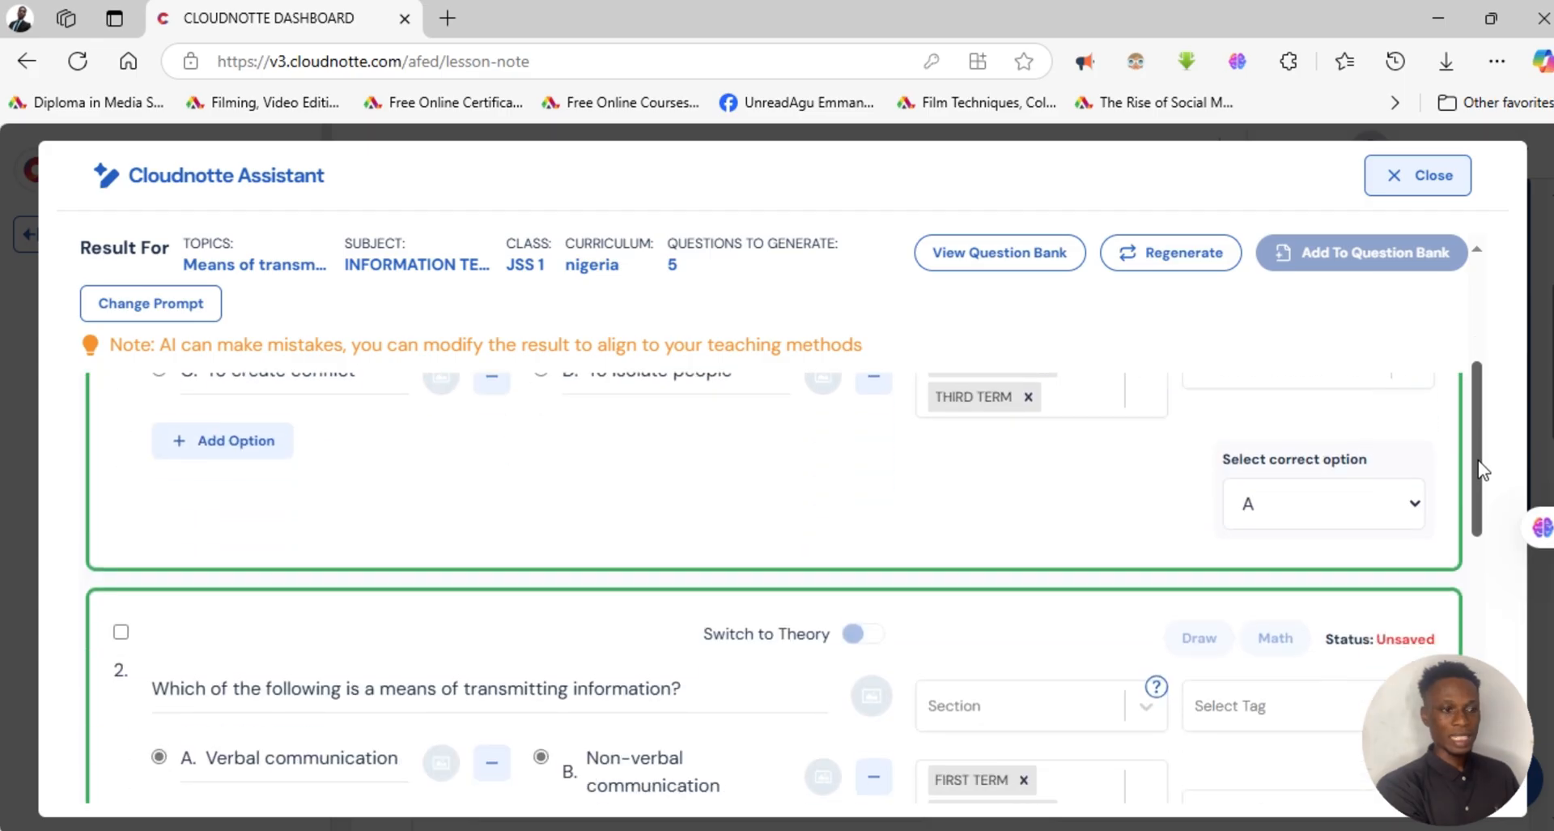
scroll(1485, 521, up, 5)
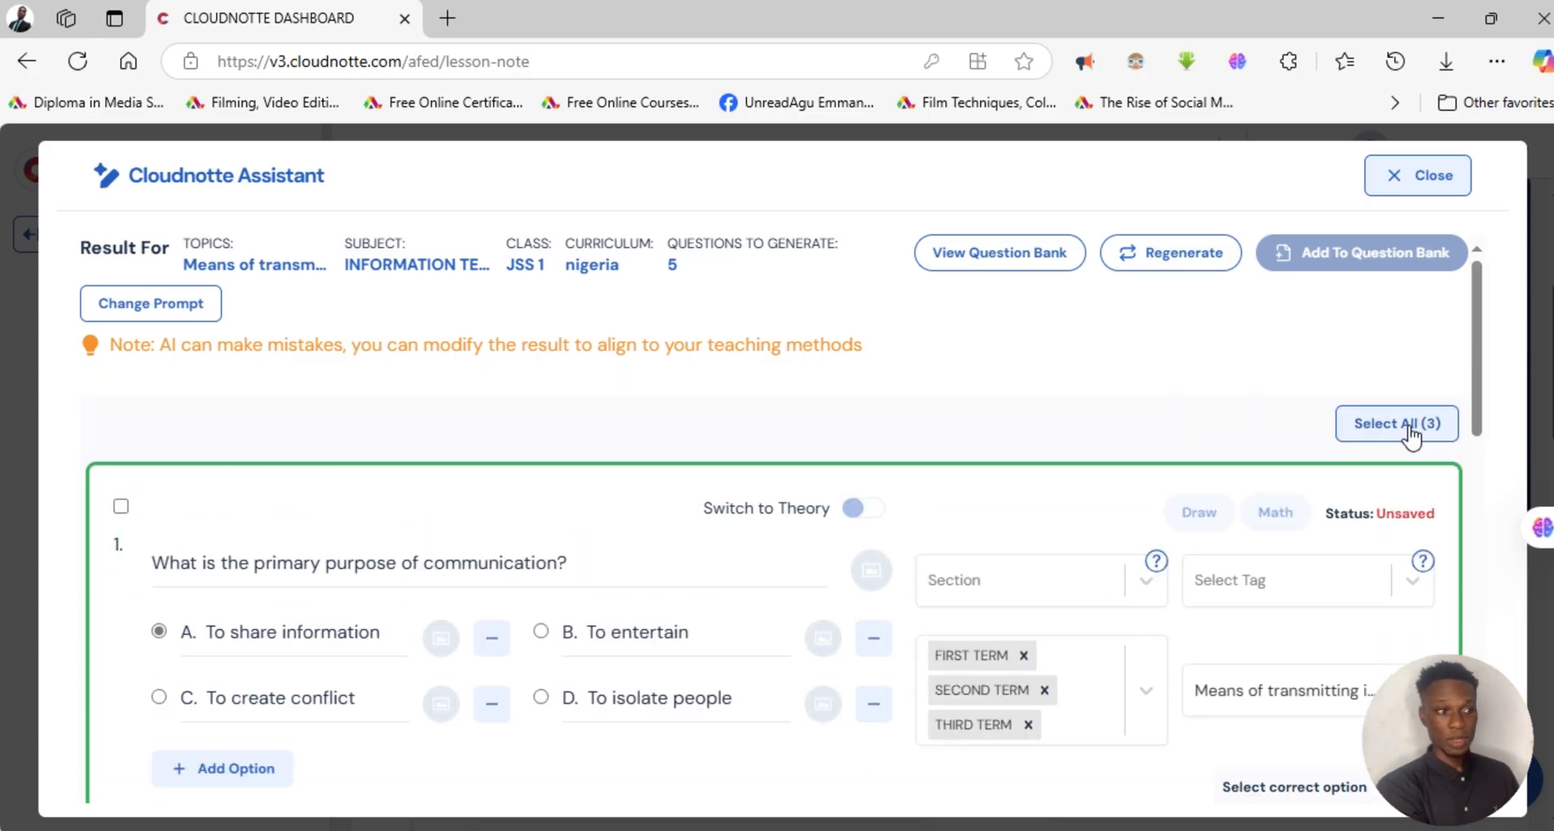
click(1410, 425)
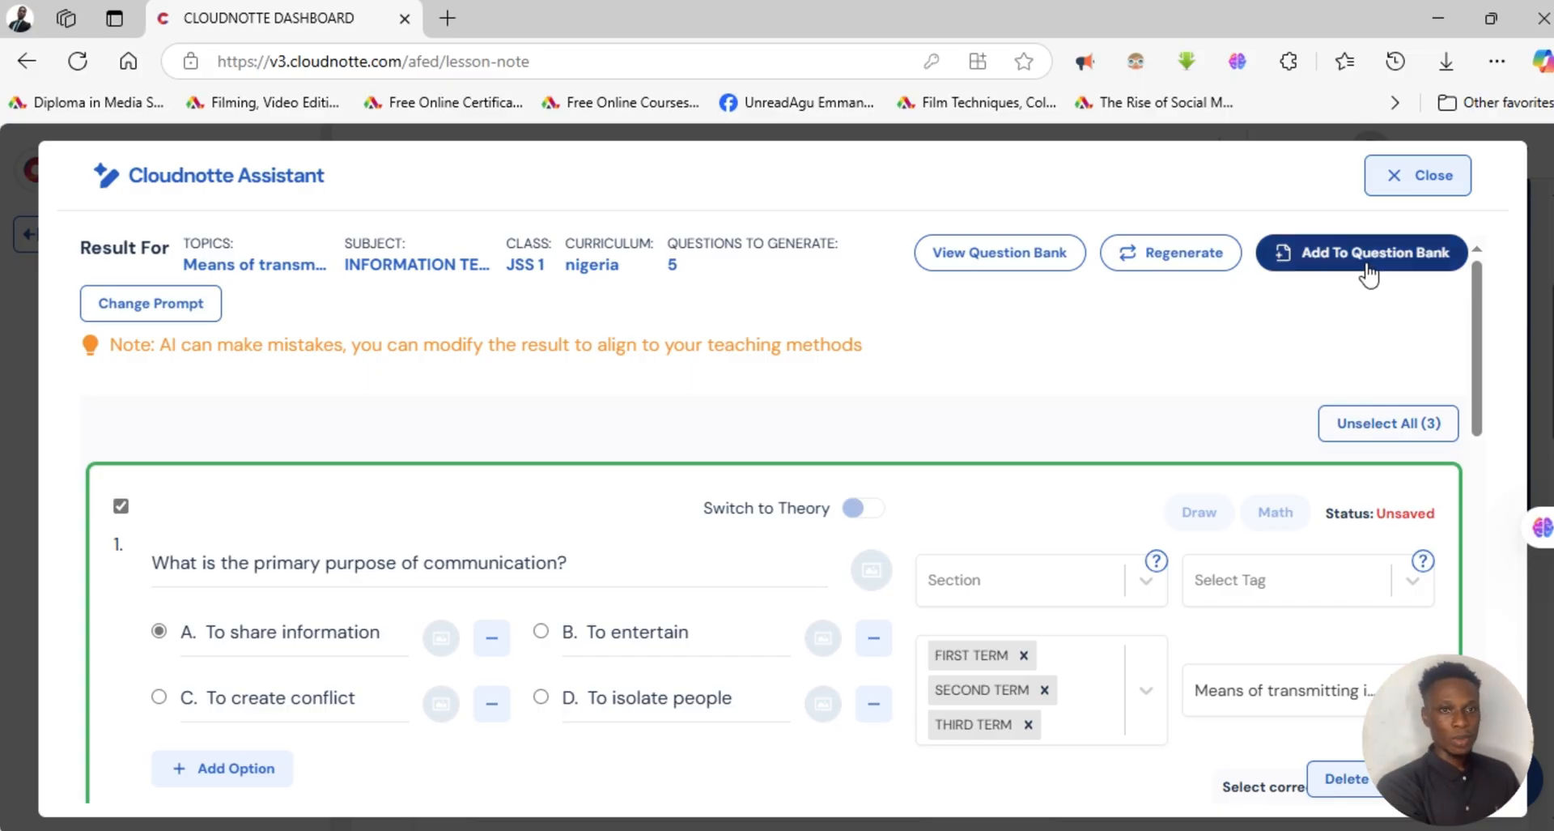
click(1366, 261)
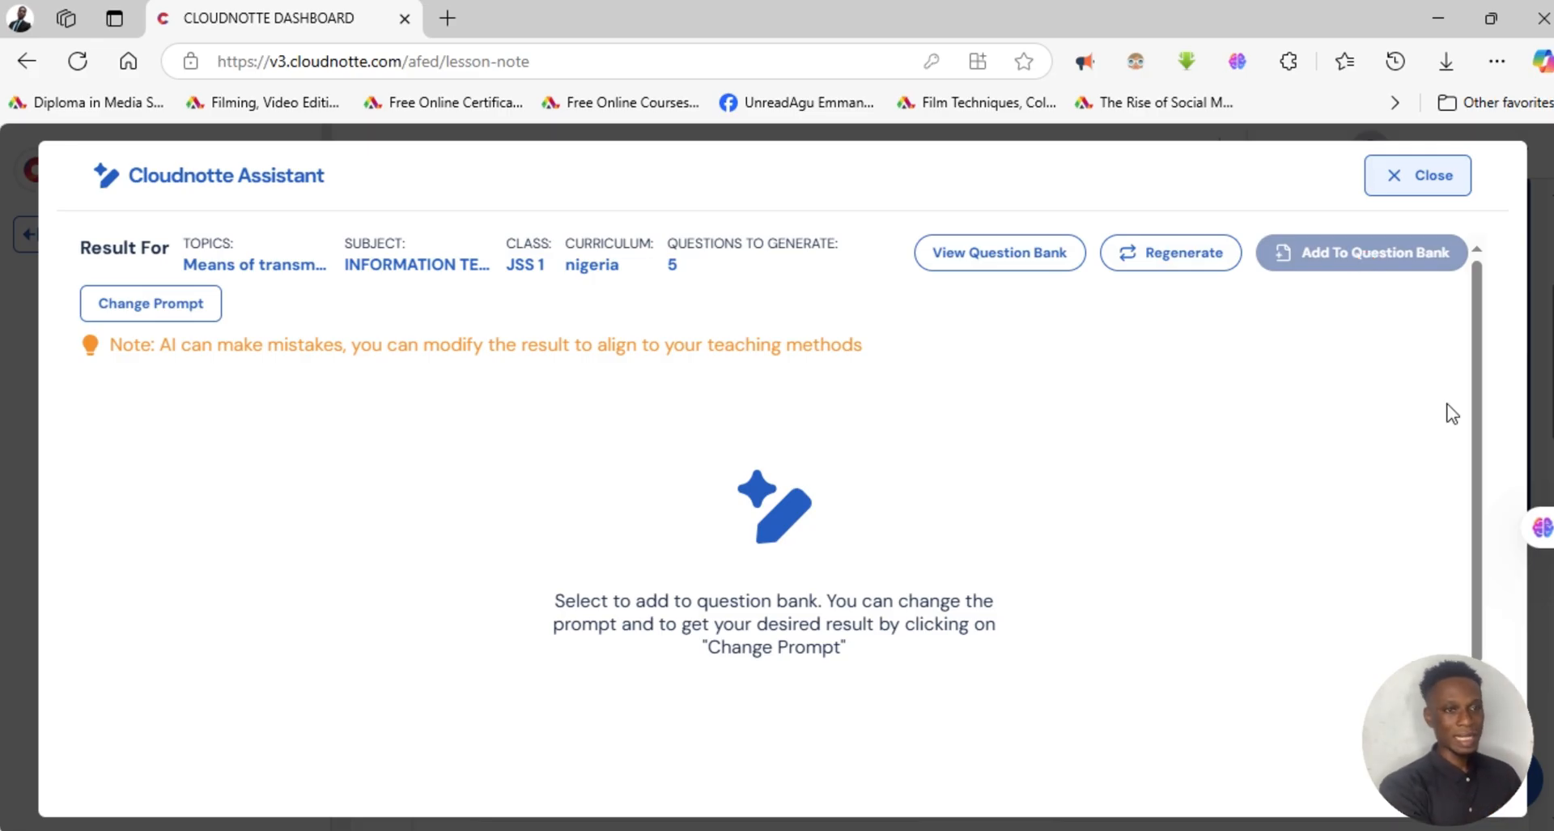
click(1431, 171)
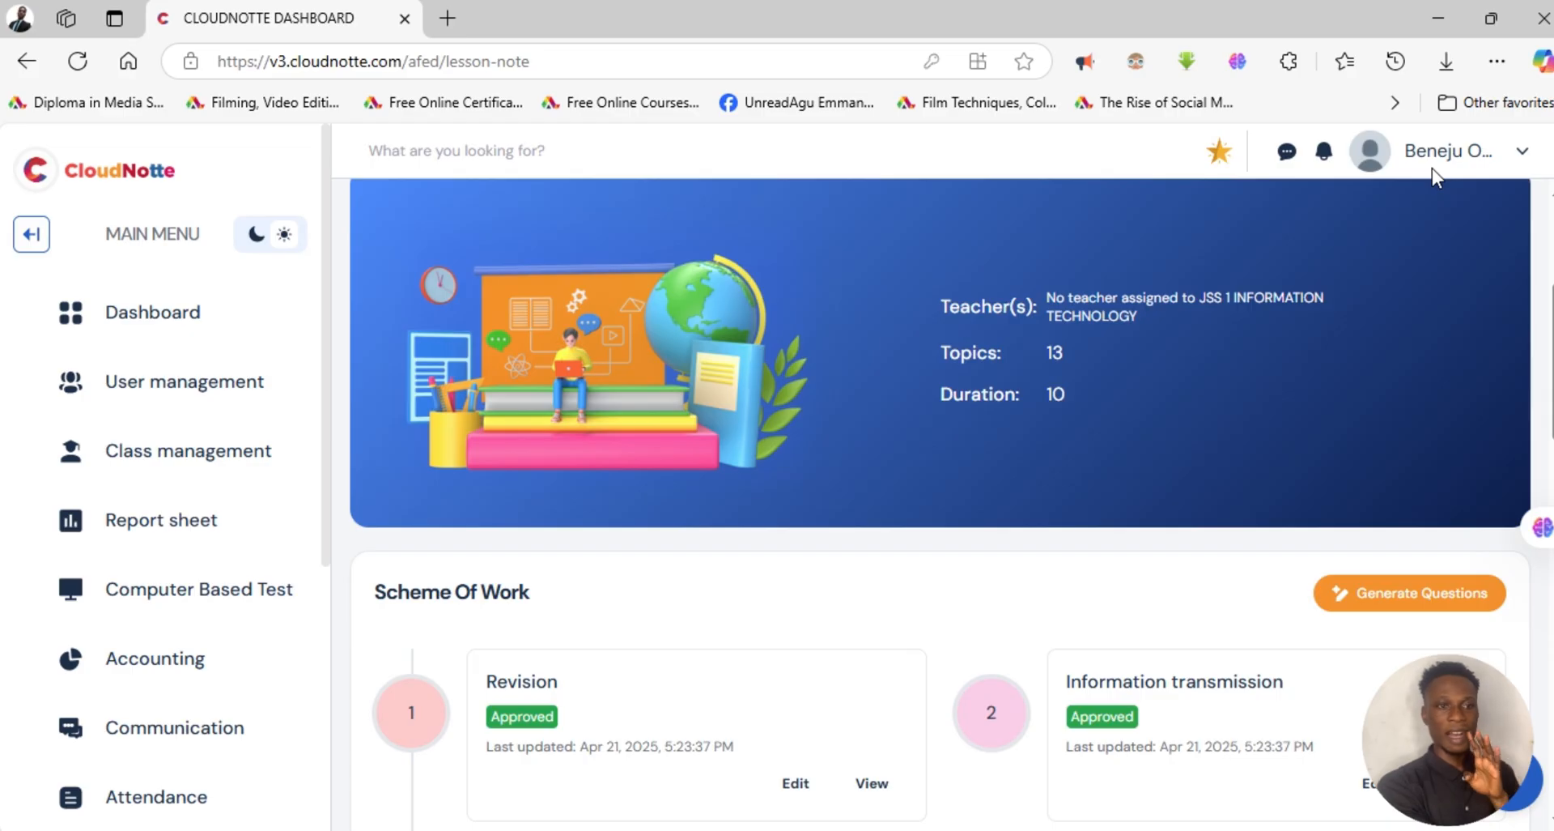
Reopen the AI question generator and choose the Theory kind with the topic "Means of transmitting information".
click(1432, 597)
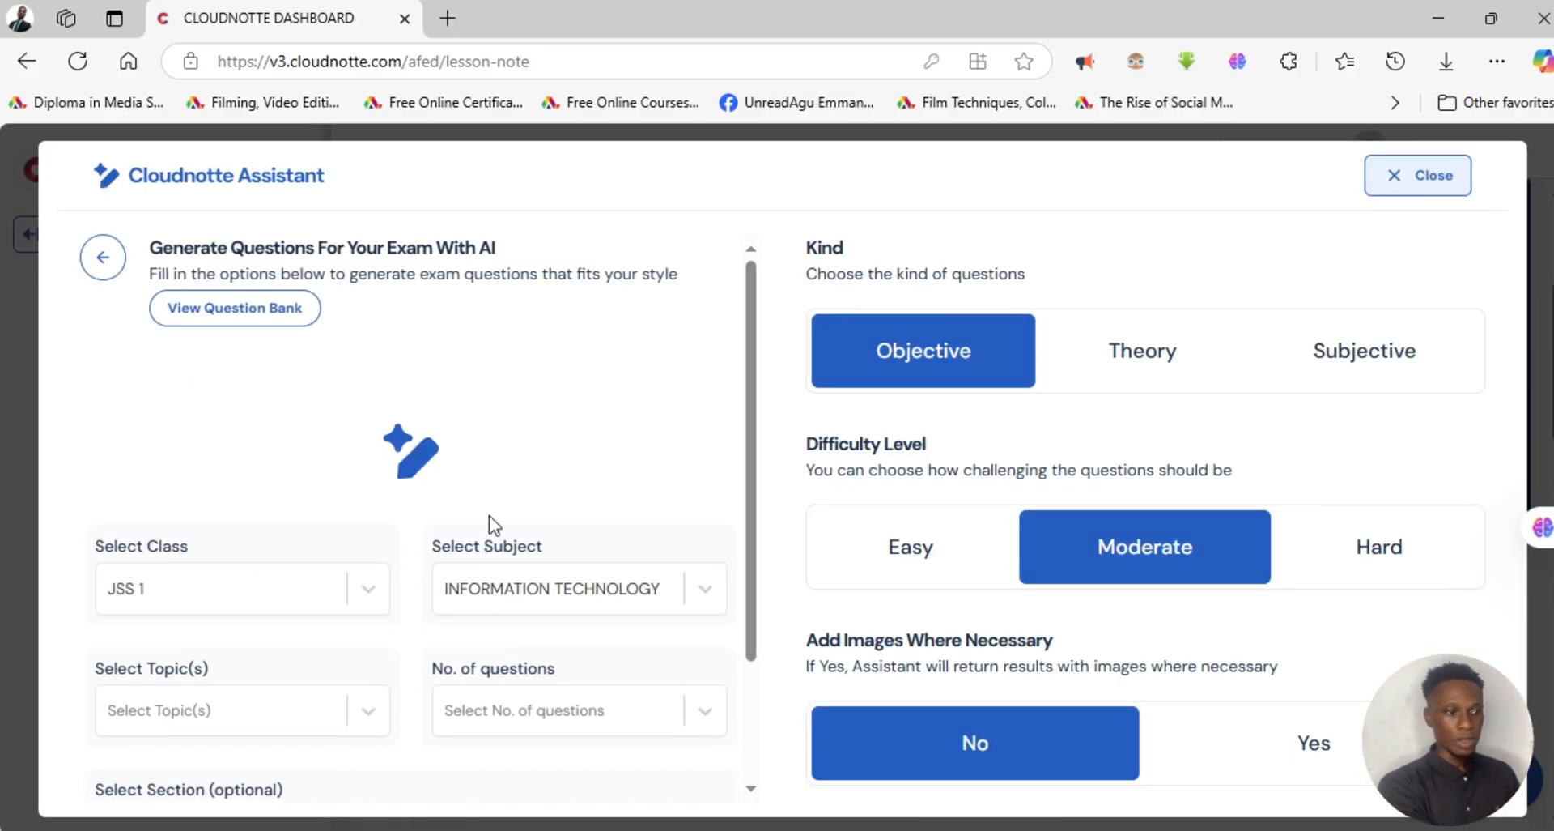
click(1143, 362)
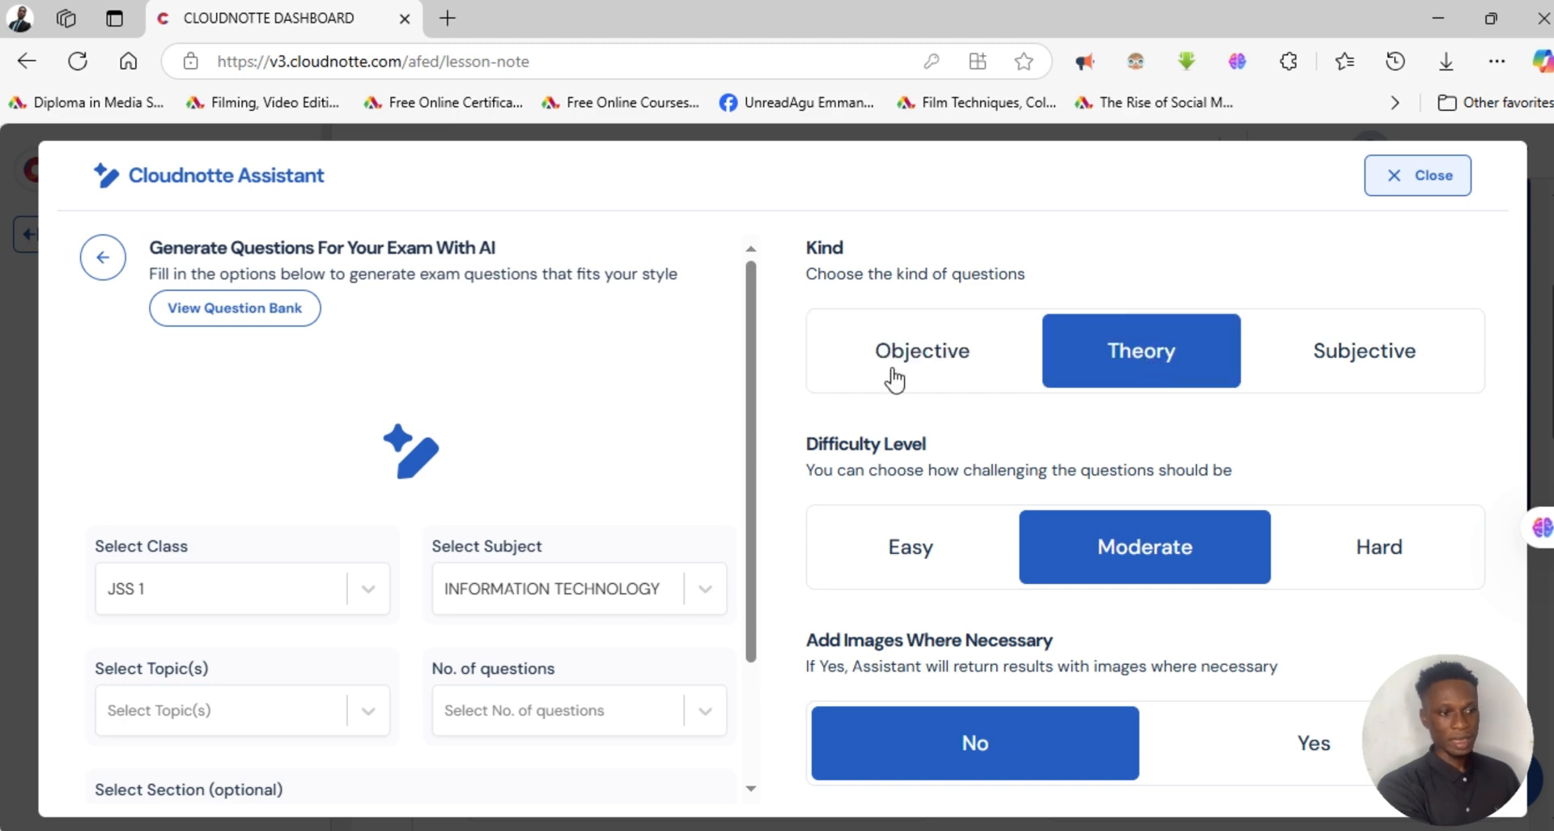
click(236, 711)
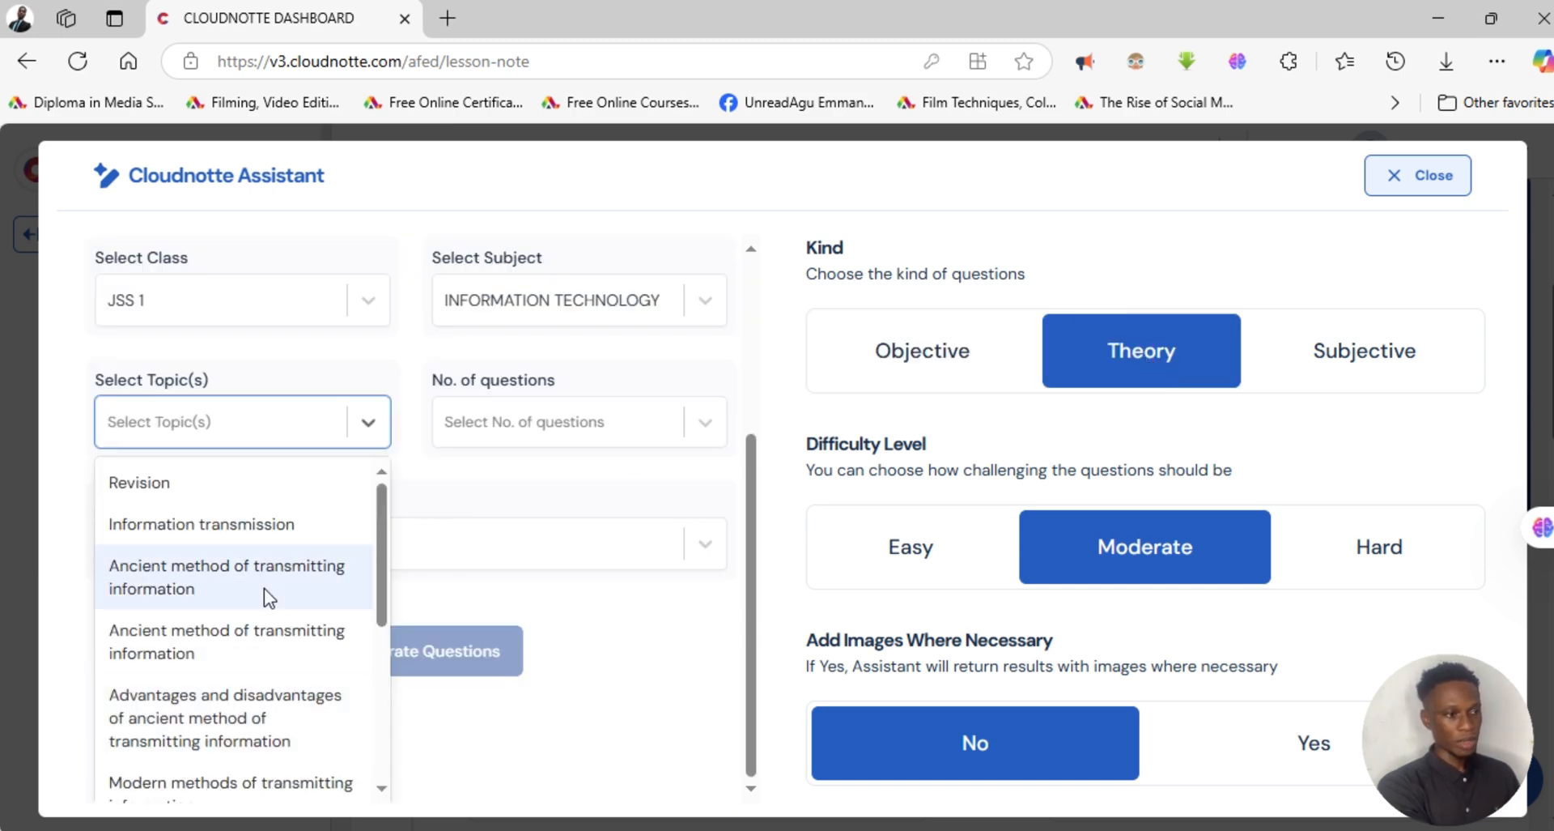
drag(379, 582, 379, 675)
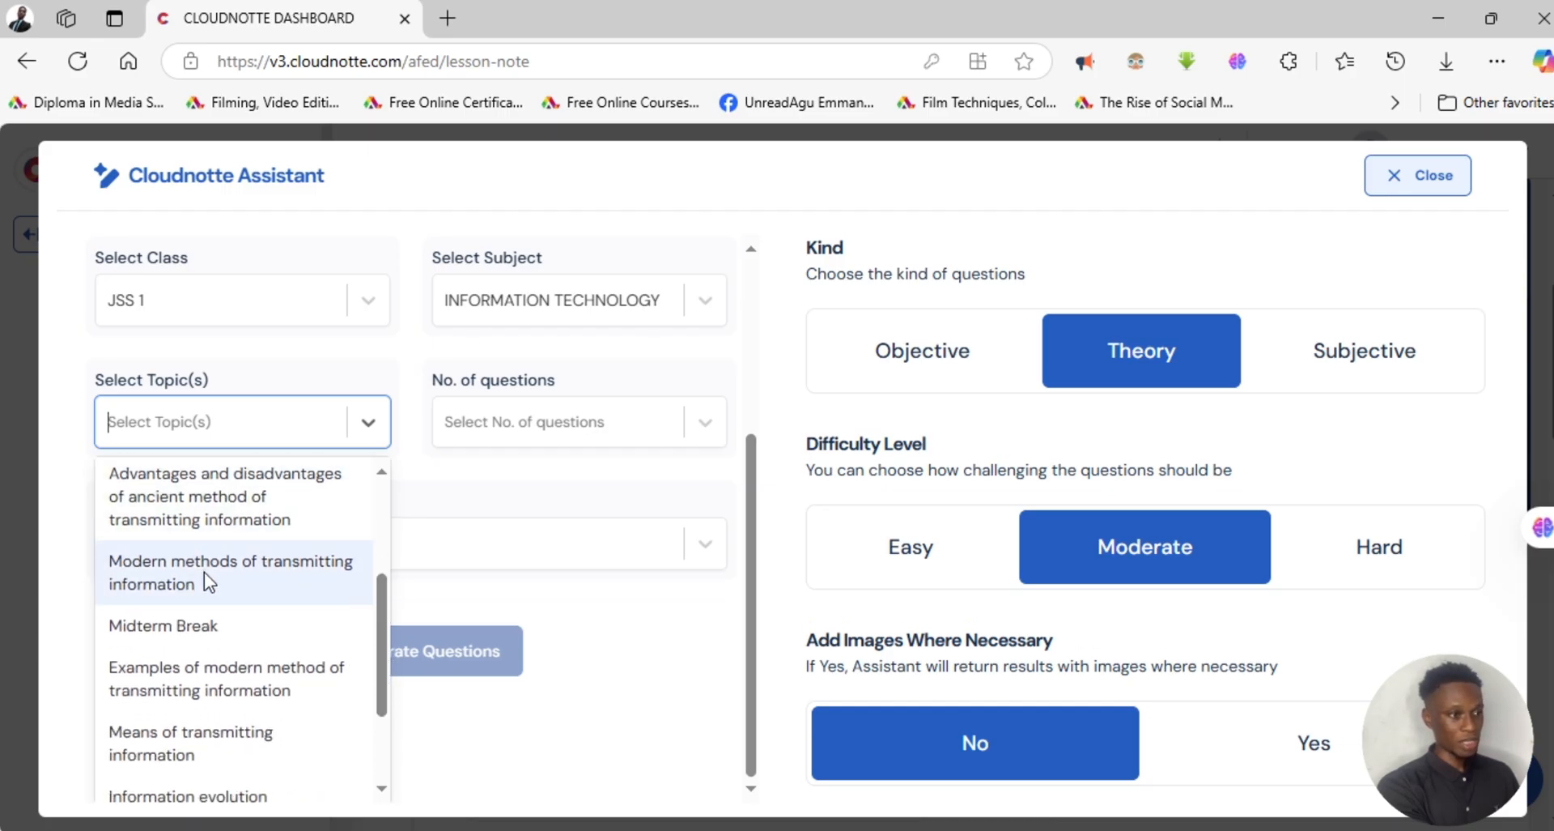
click(233, 733)
Set the number of questions to 5 and generate the theory questions.
click(628, 530)
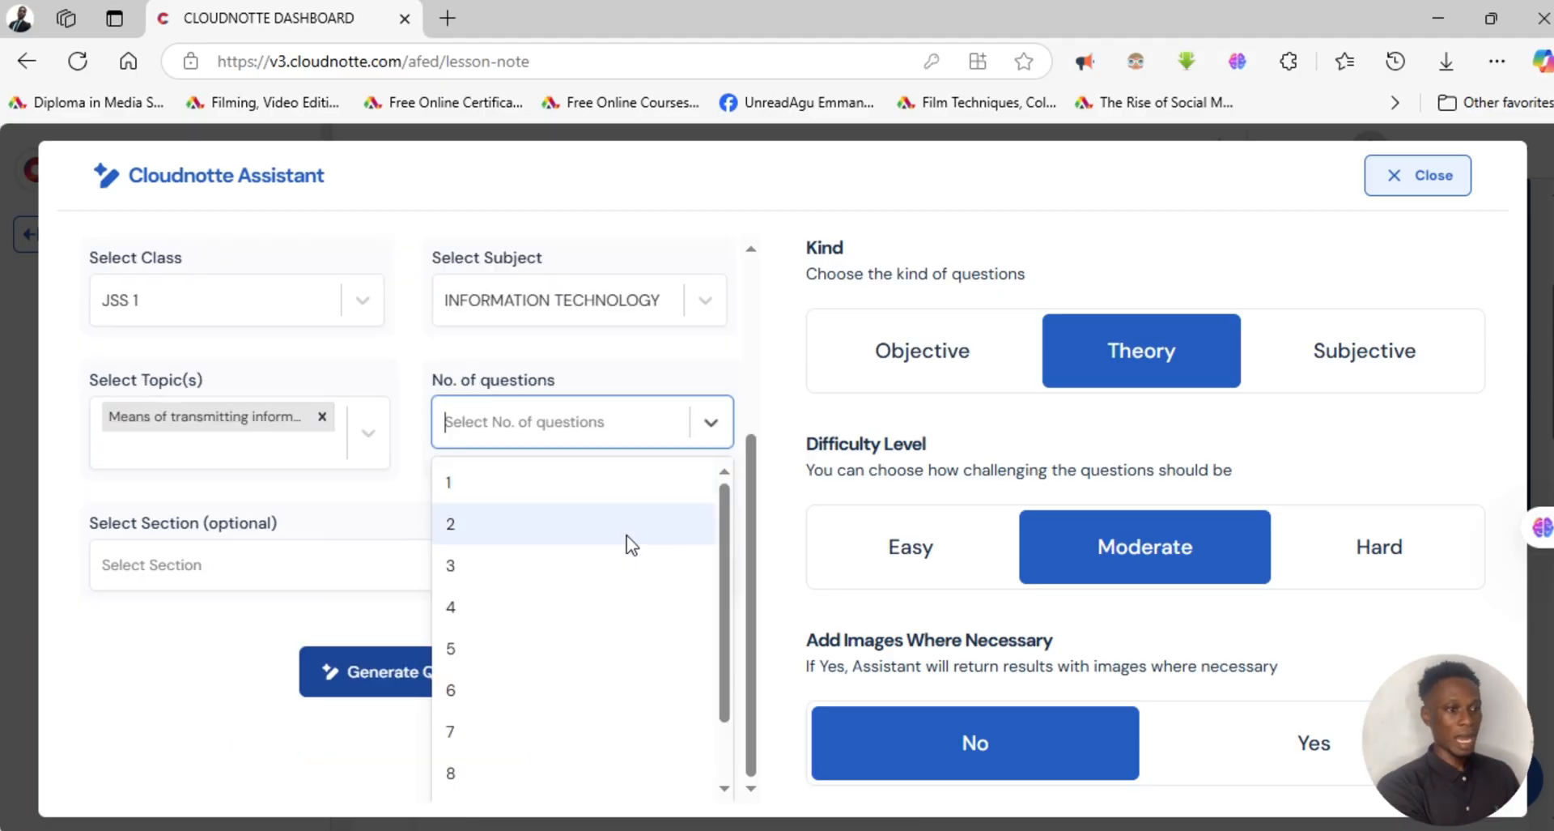
click(491, 647)
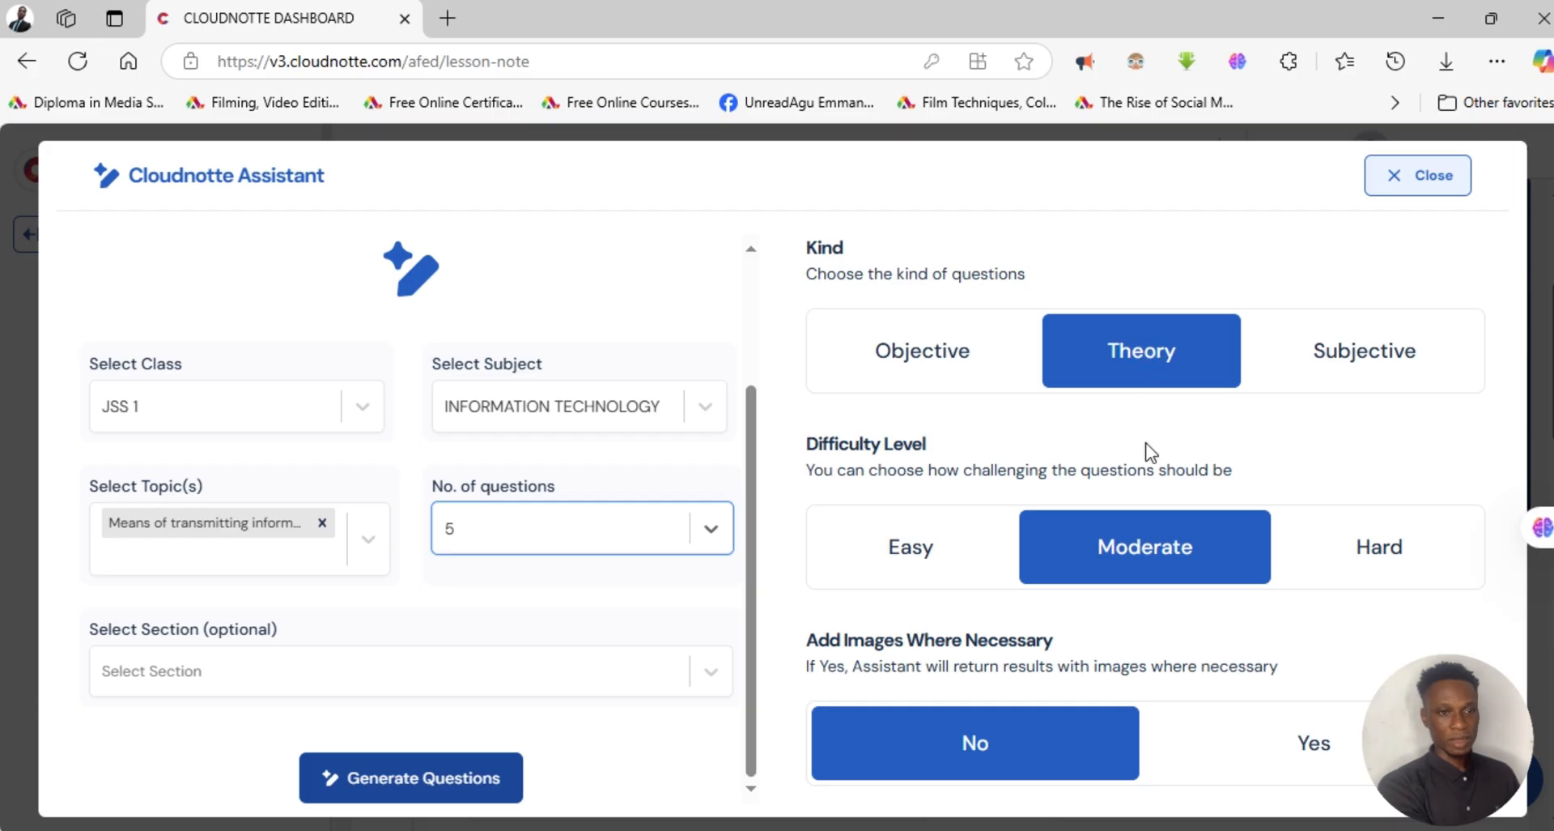
click(404, 784)
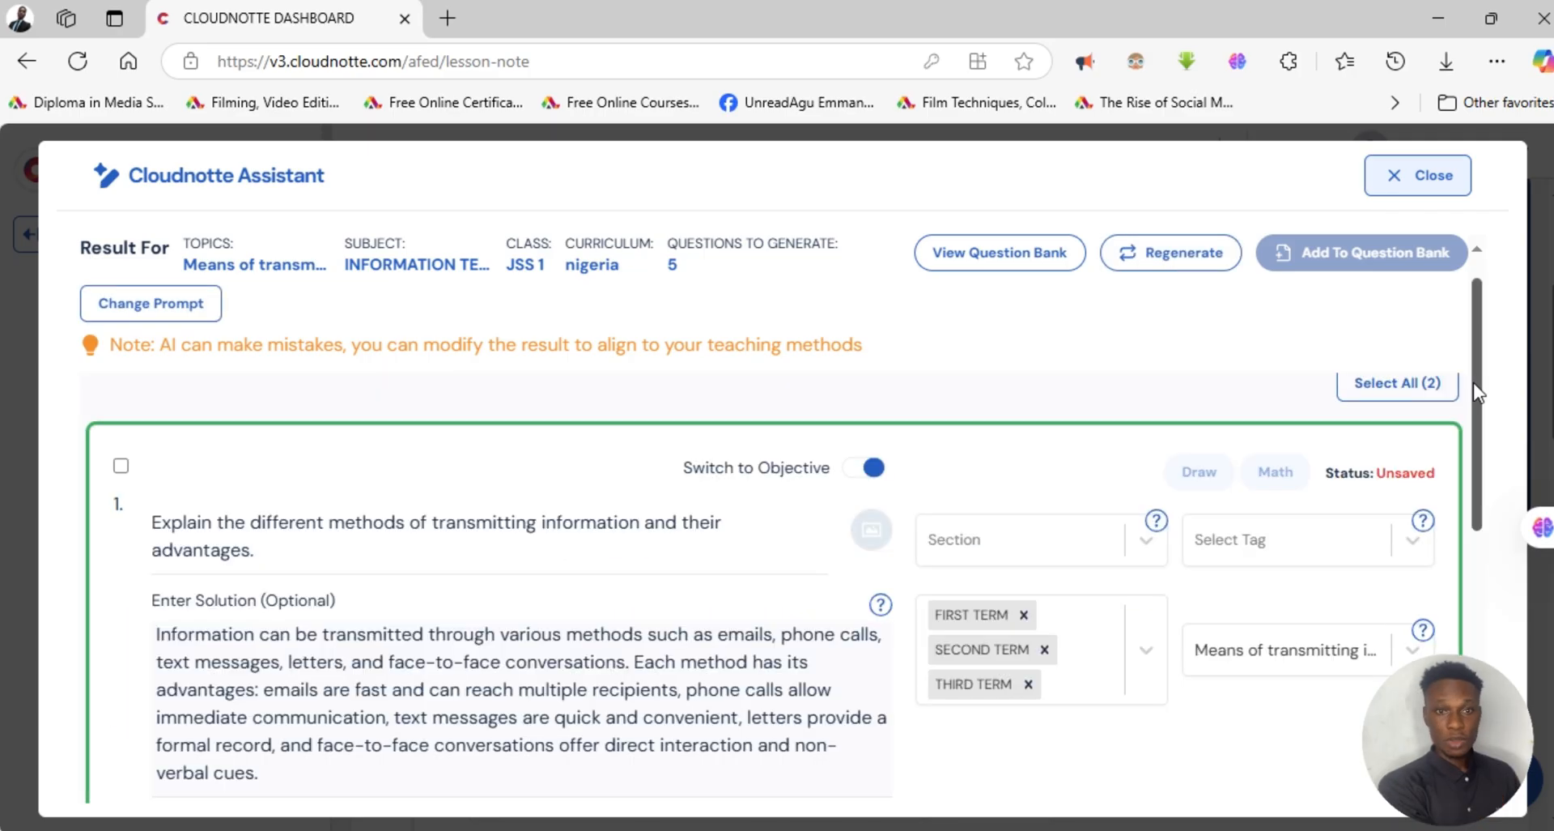
Look over the generated theory questions, add all of them to the question bank and close the assistant.
drag(1478, 402, 1480, 429)
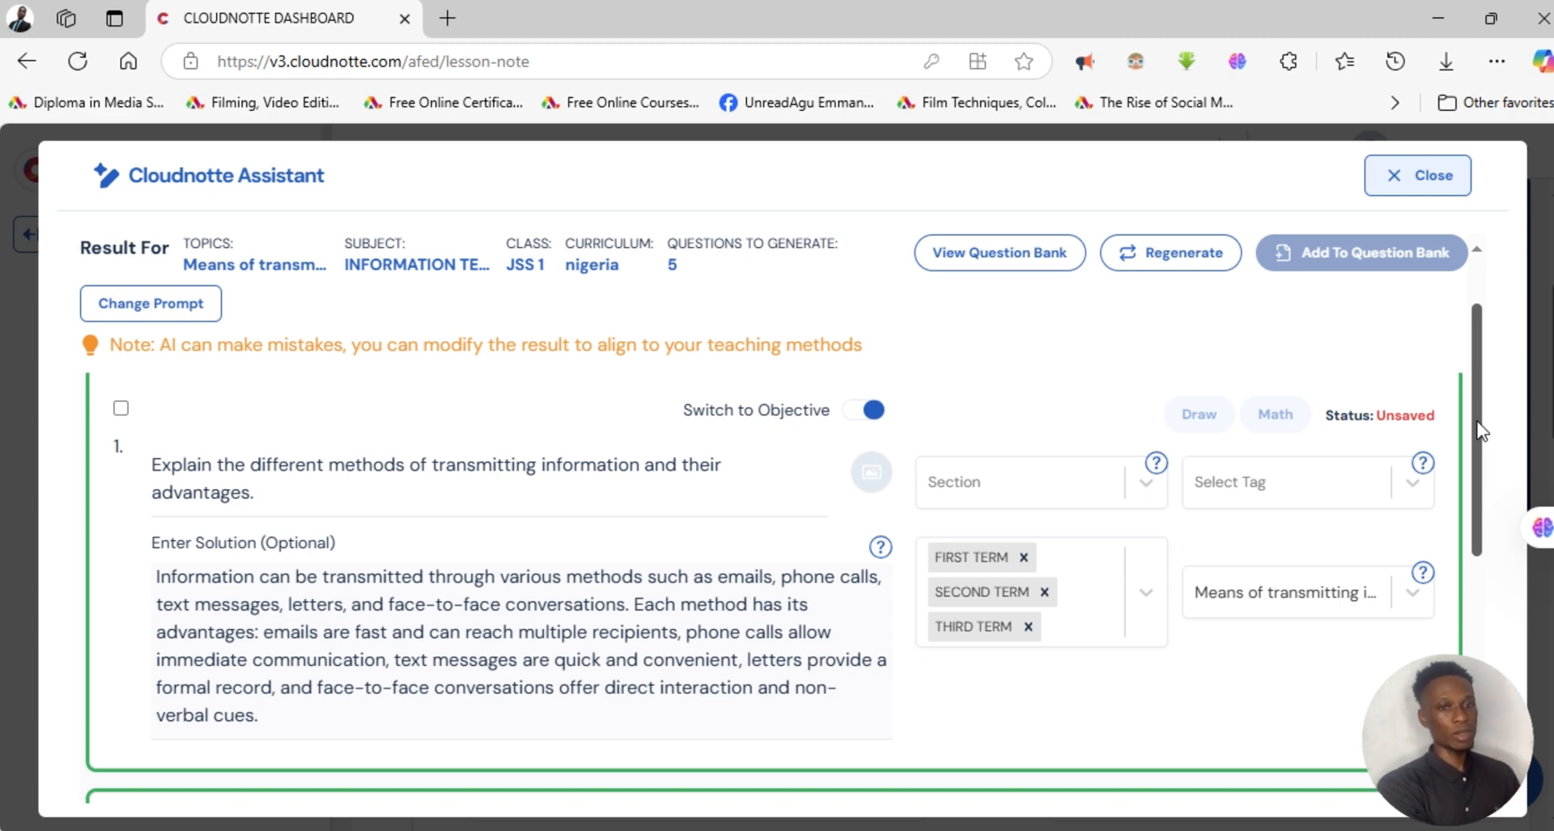
drag(1481, 429, 1482, 435)
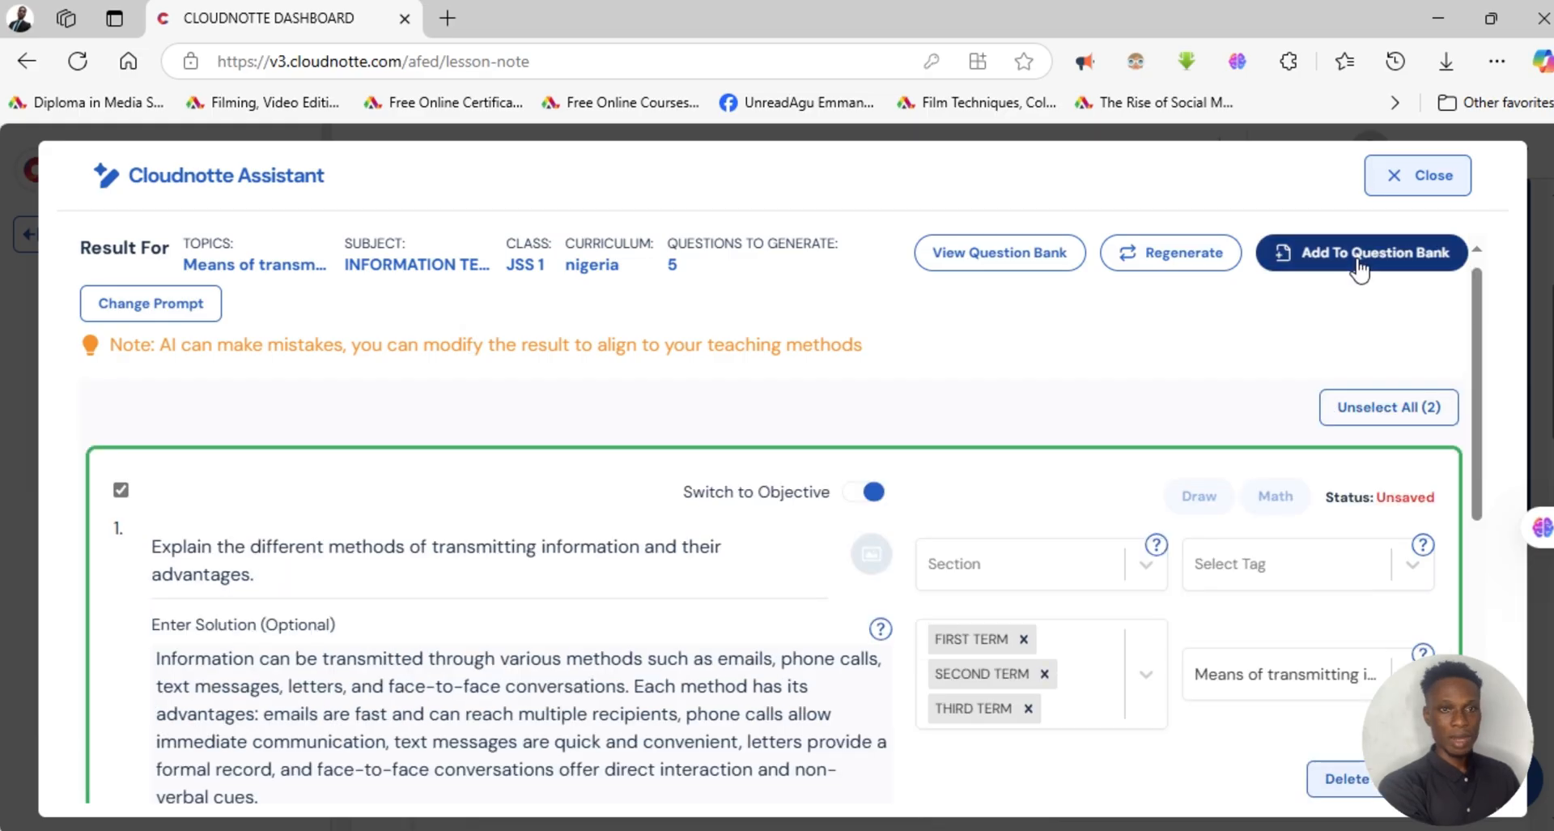
click(1356, 256)
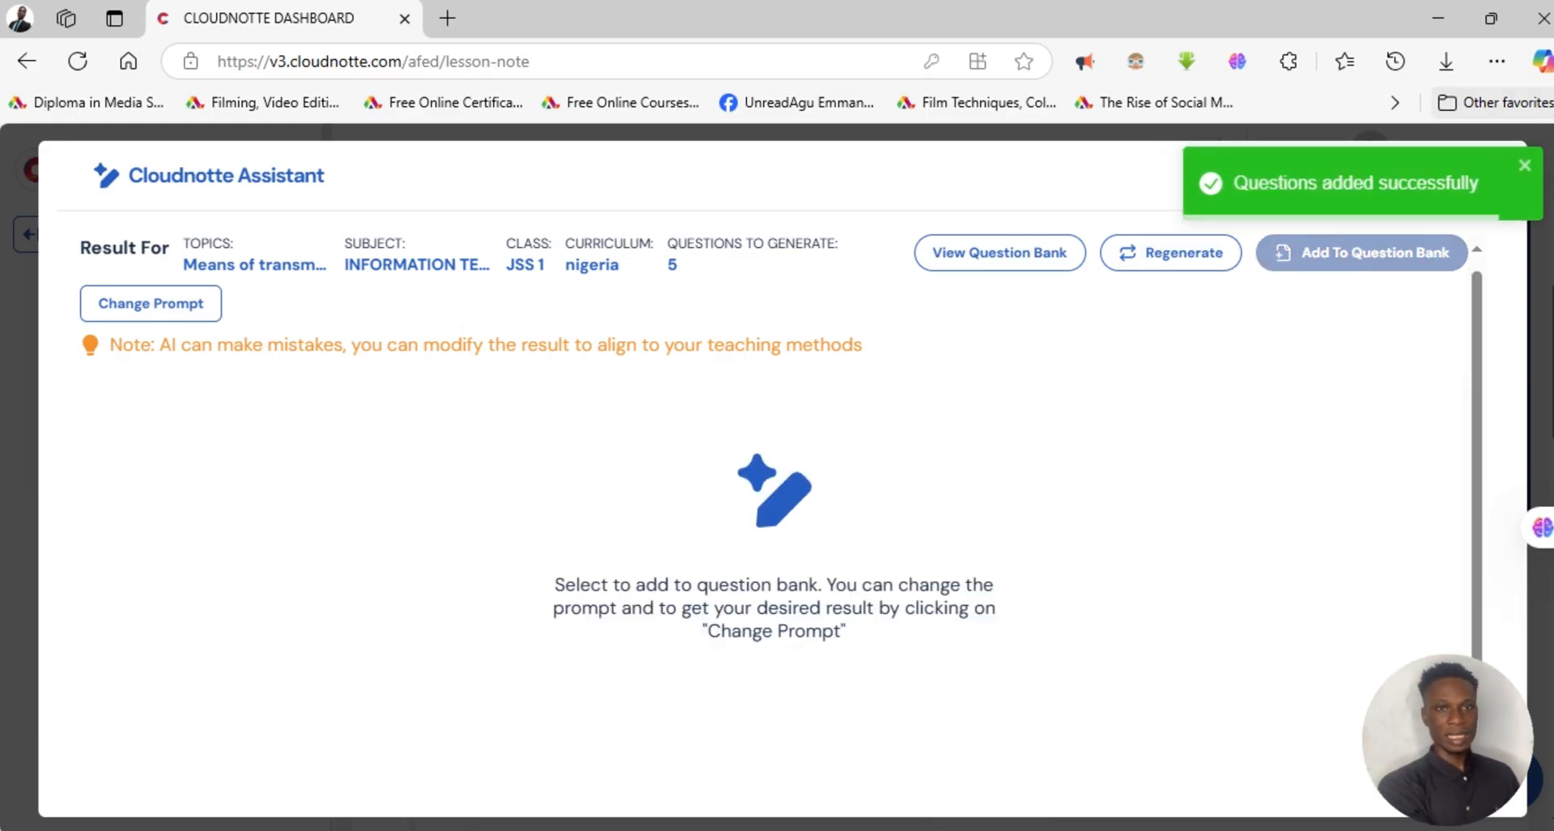
click(1525, 172)
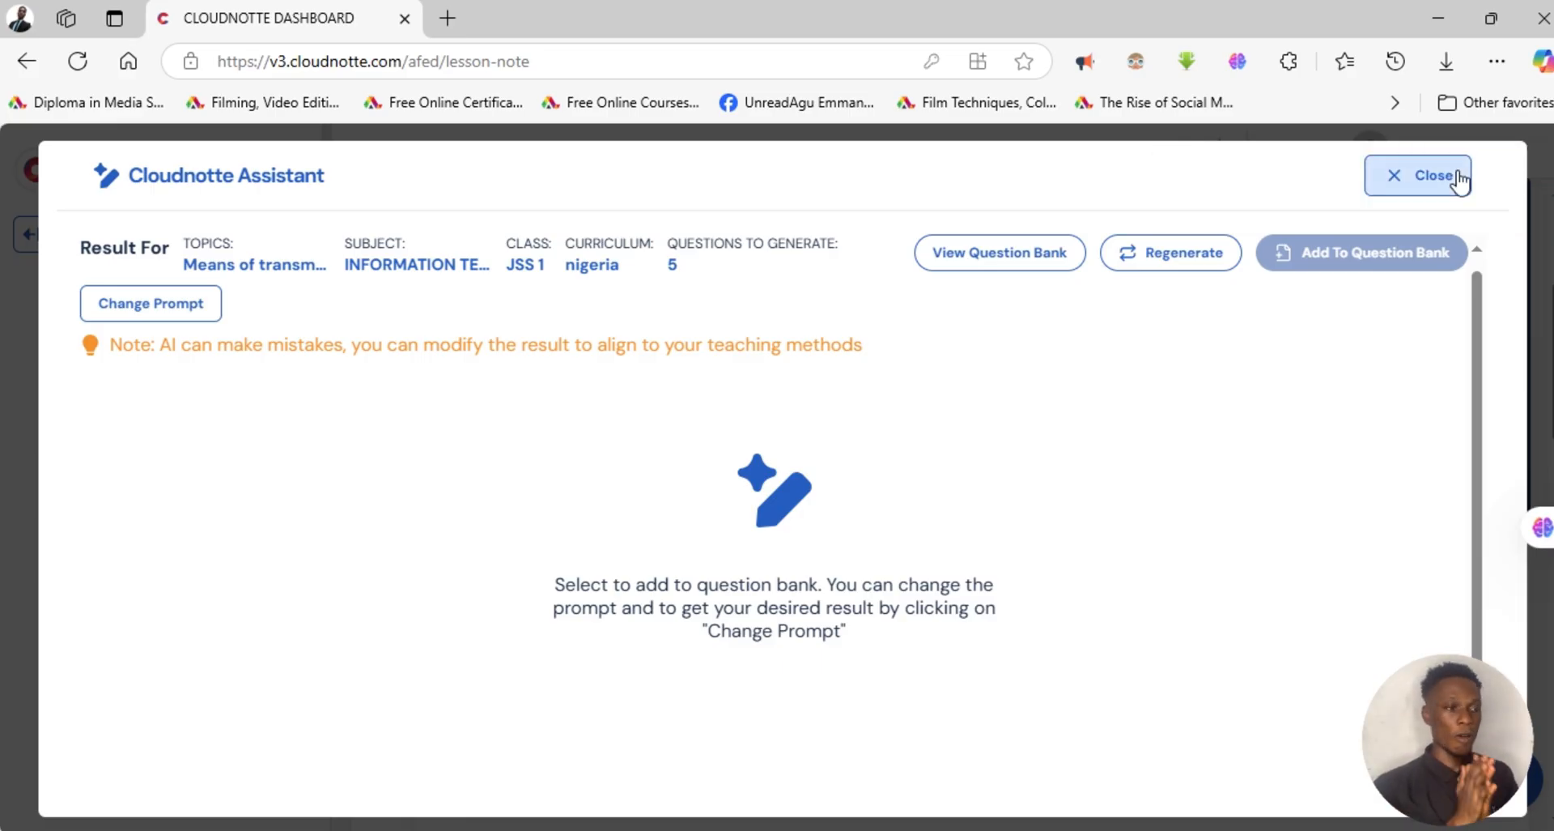
click(1457, 180)
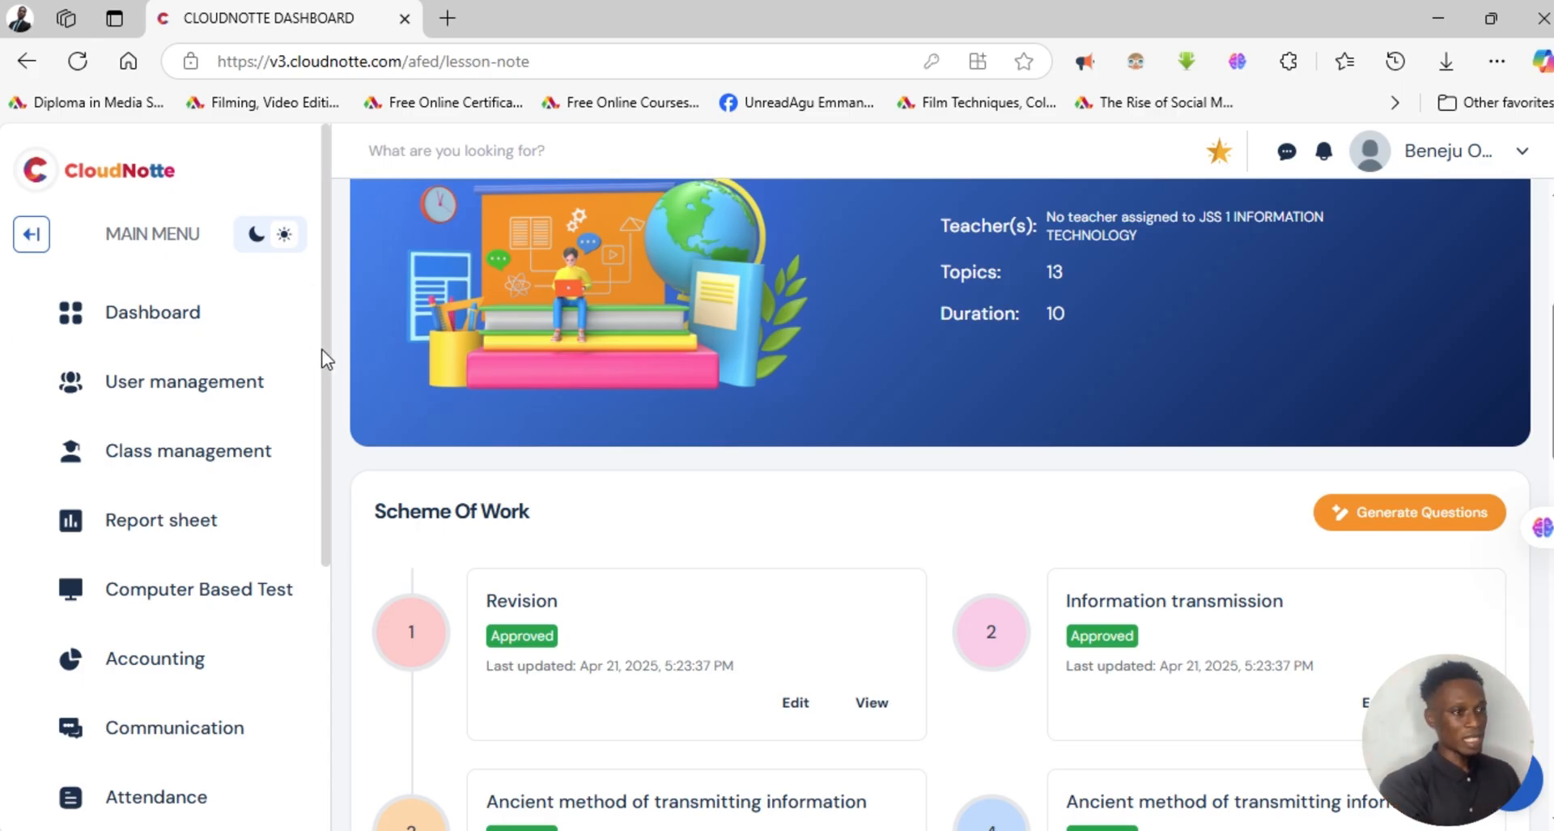
Go to the Settings module and open the Computer Based Test settings.
drag(323, 350, 313, 654)
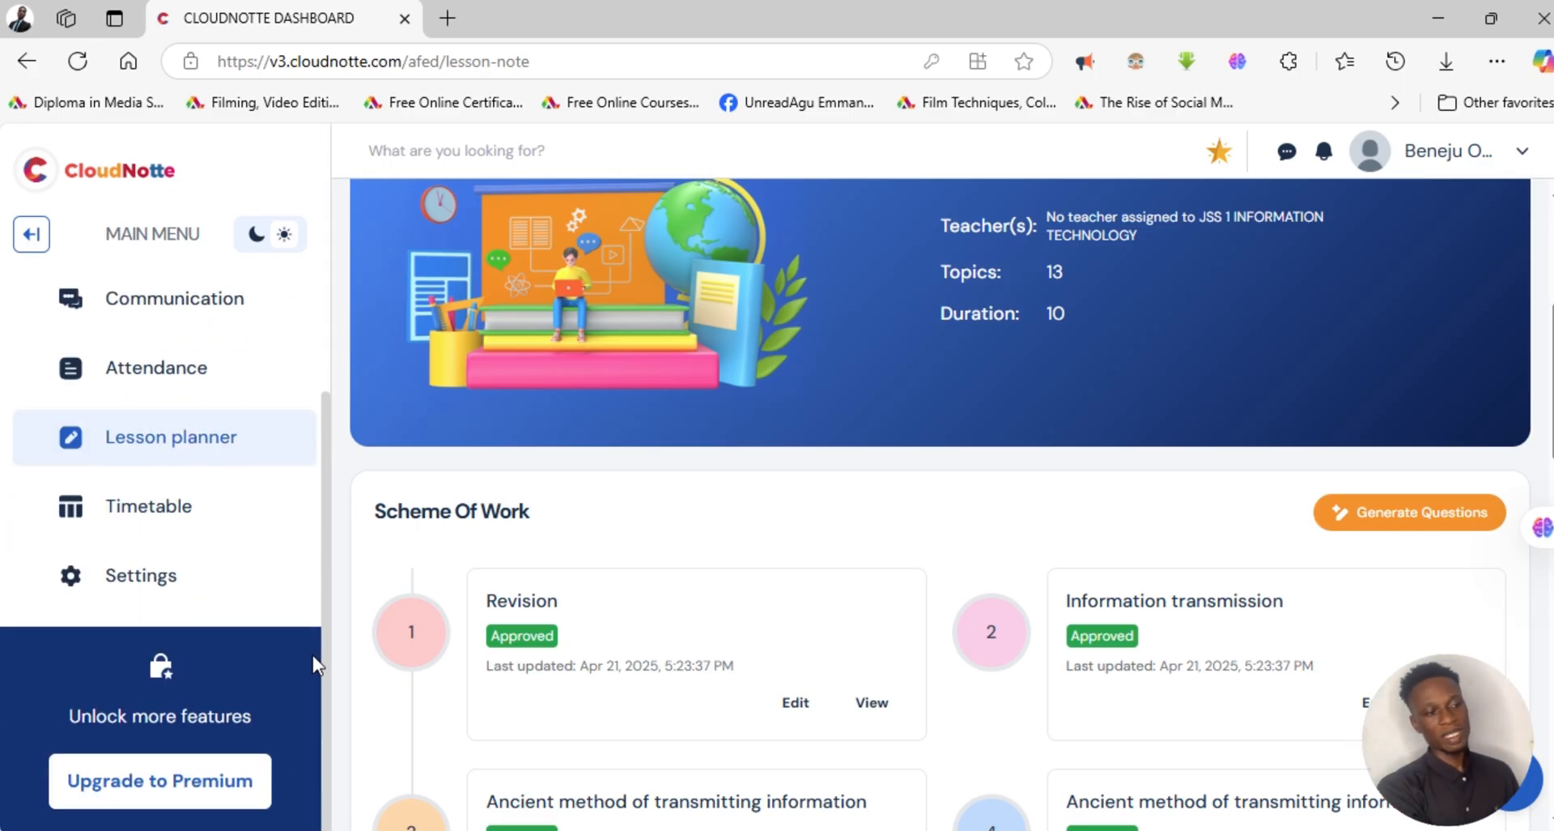
click(173, 587)
scroll(670, 526, down, 2)
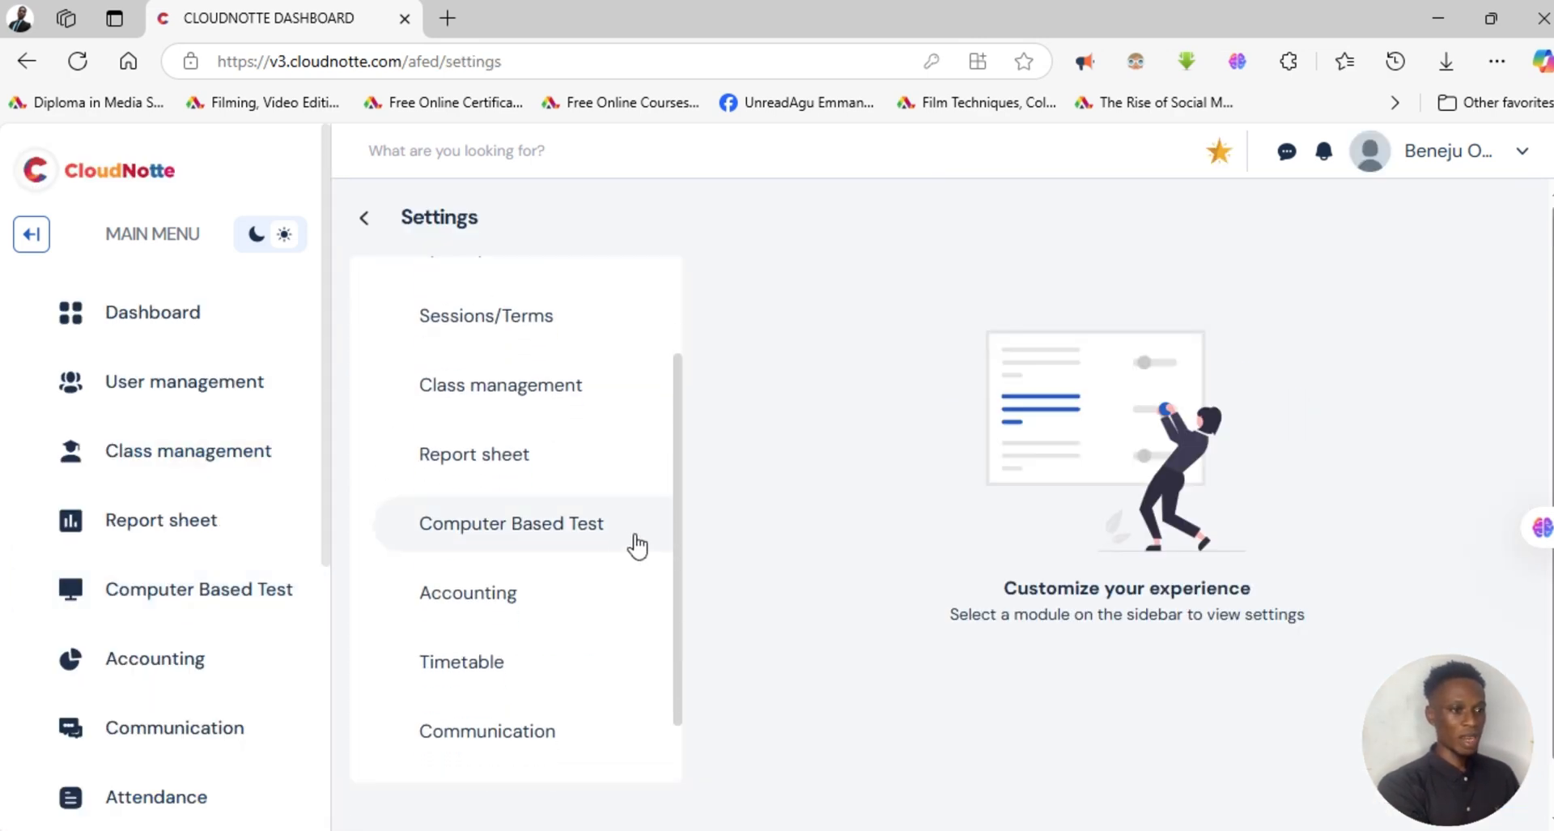
click(559, 531)
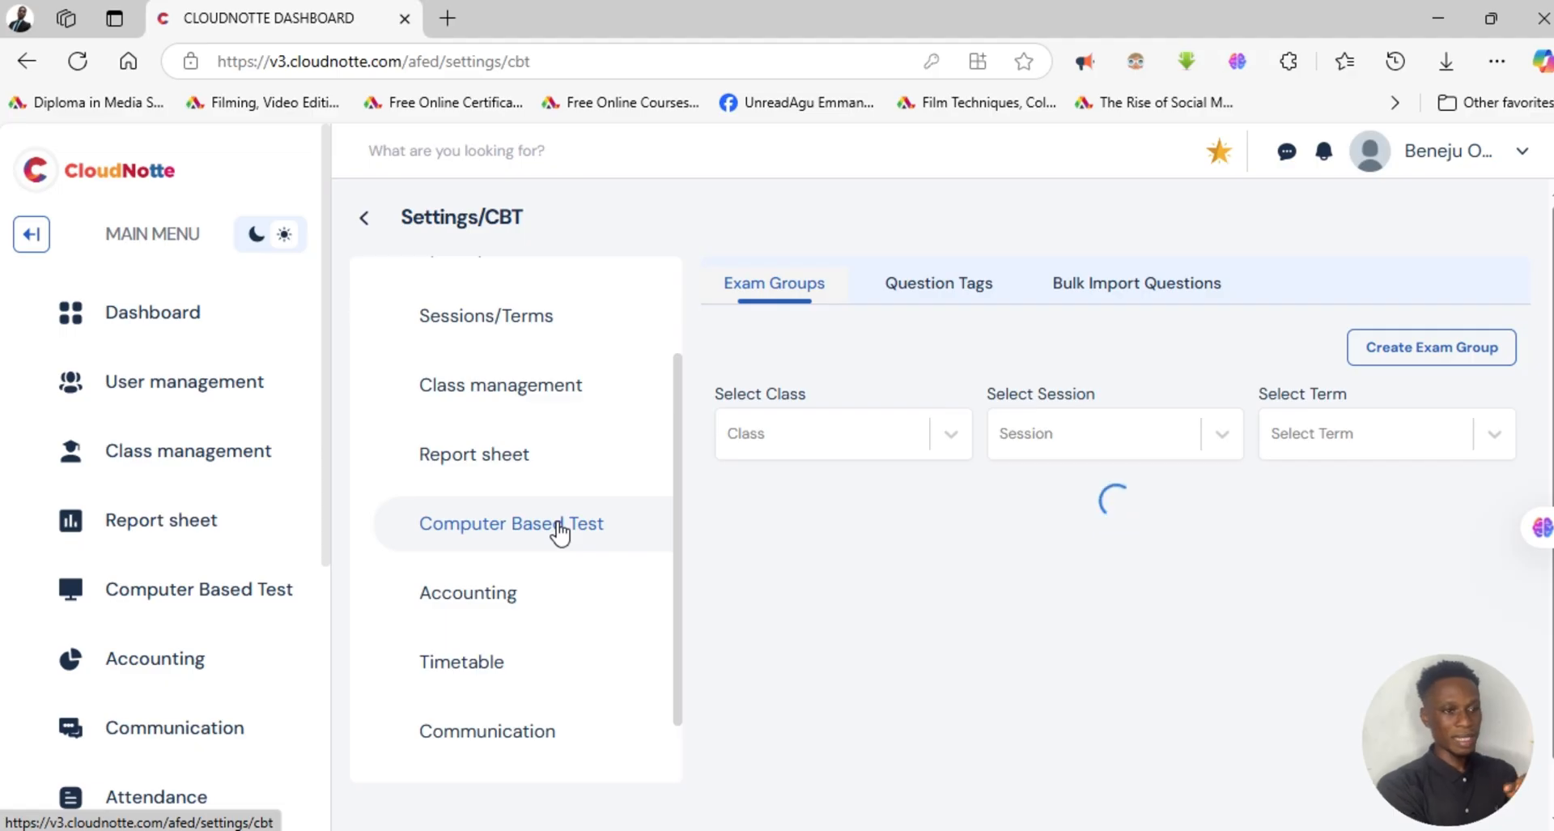
Start creating an exam group and enter the teacher's class as the group name.
scroll(1550, 396, down, 1)
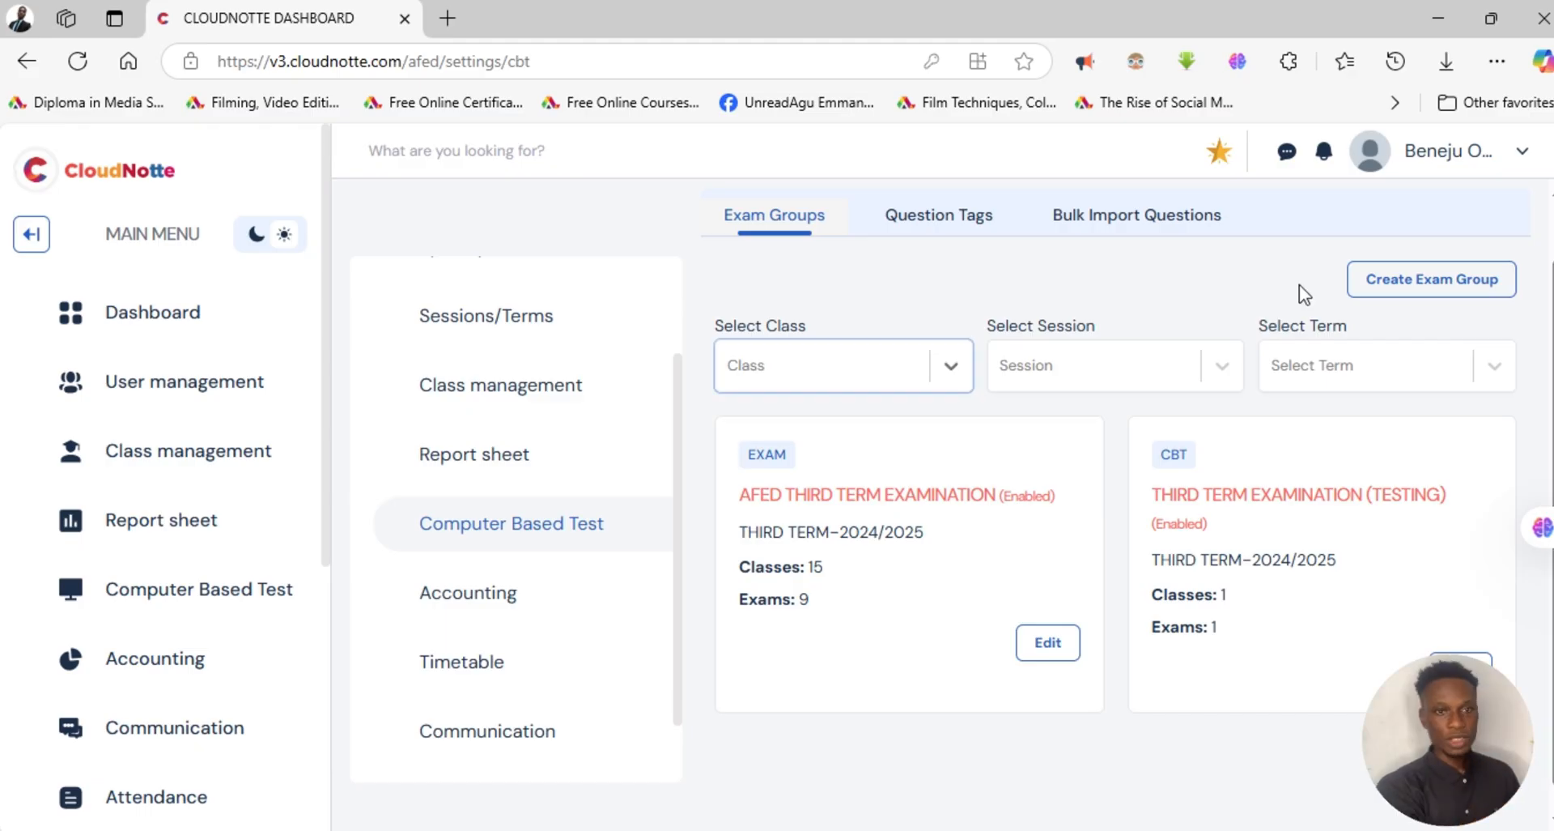
click(1465, 288)
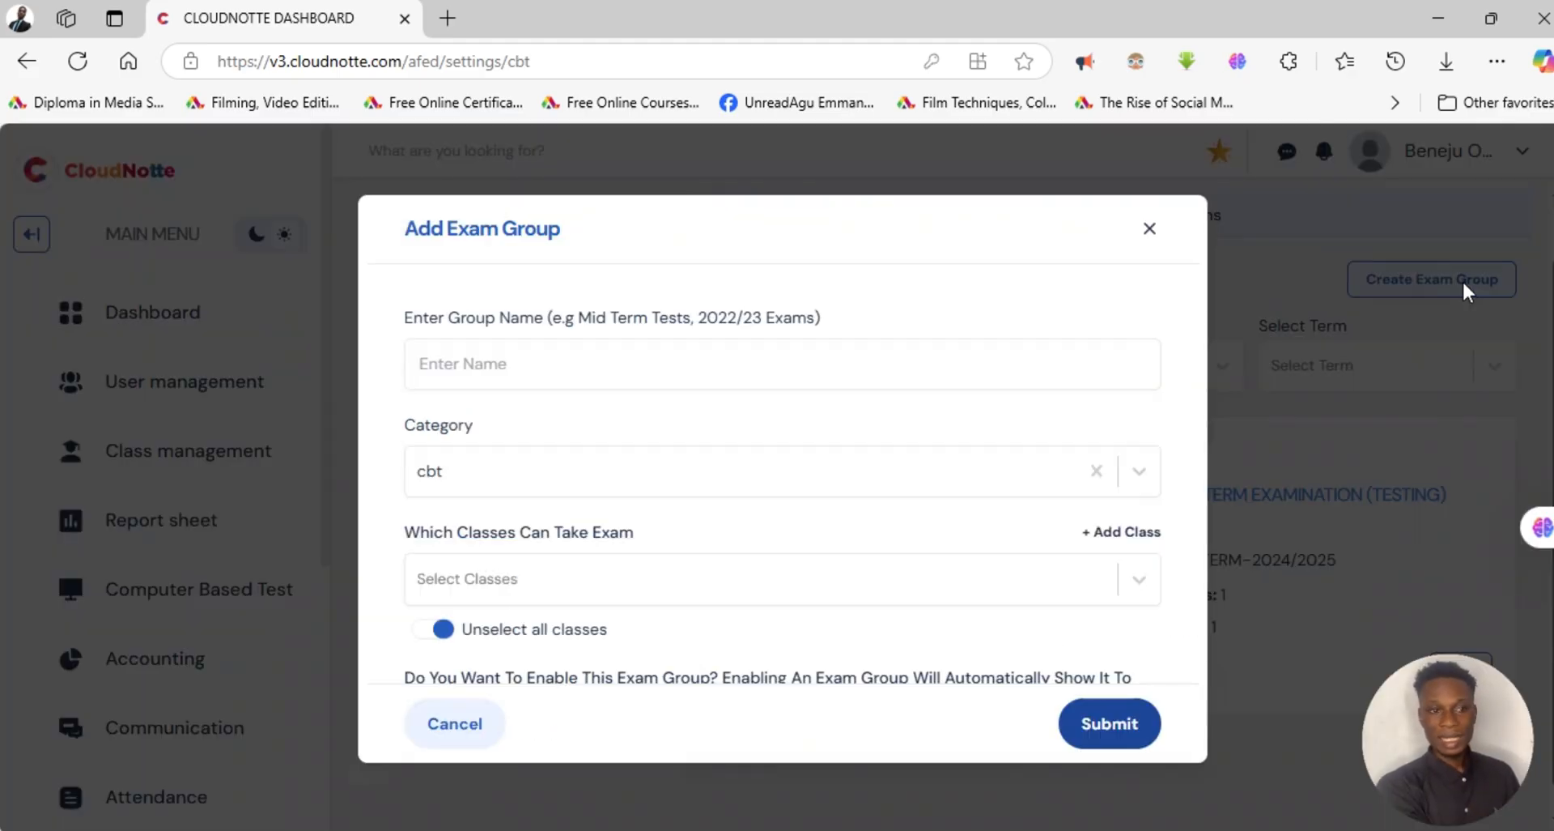
click(698, 356)
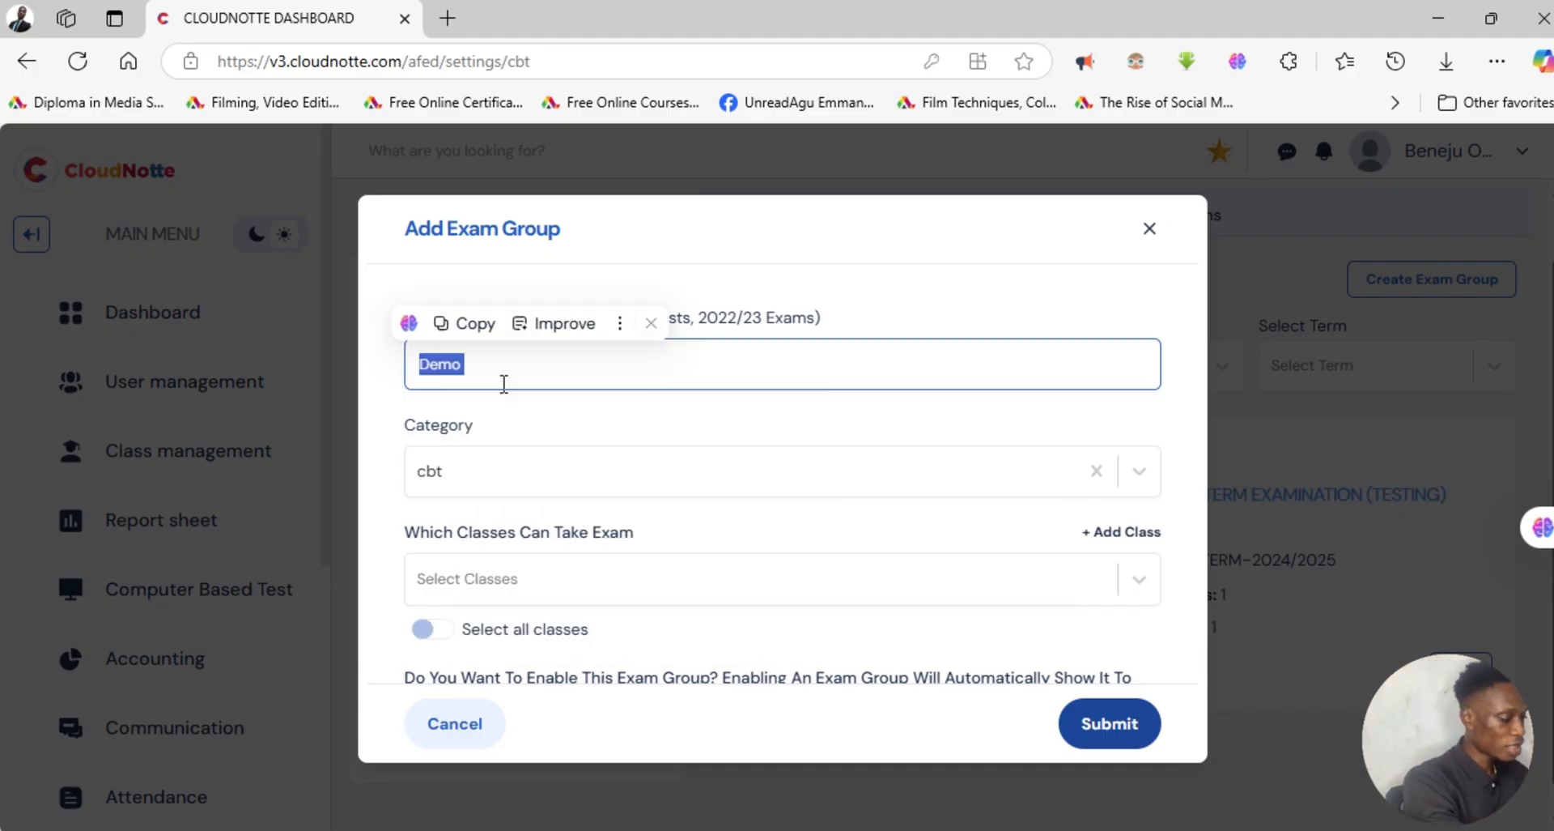
text(Agu)
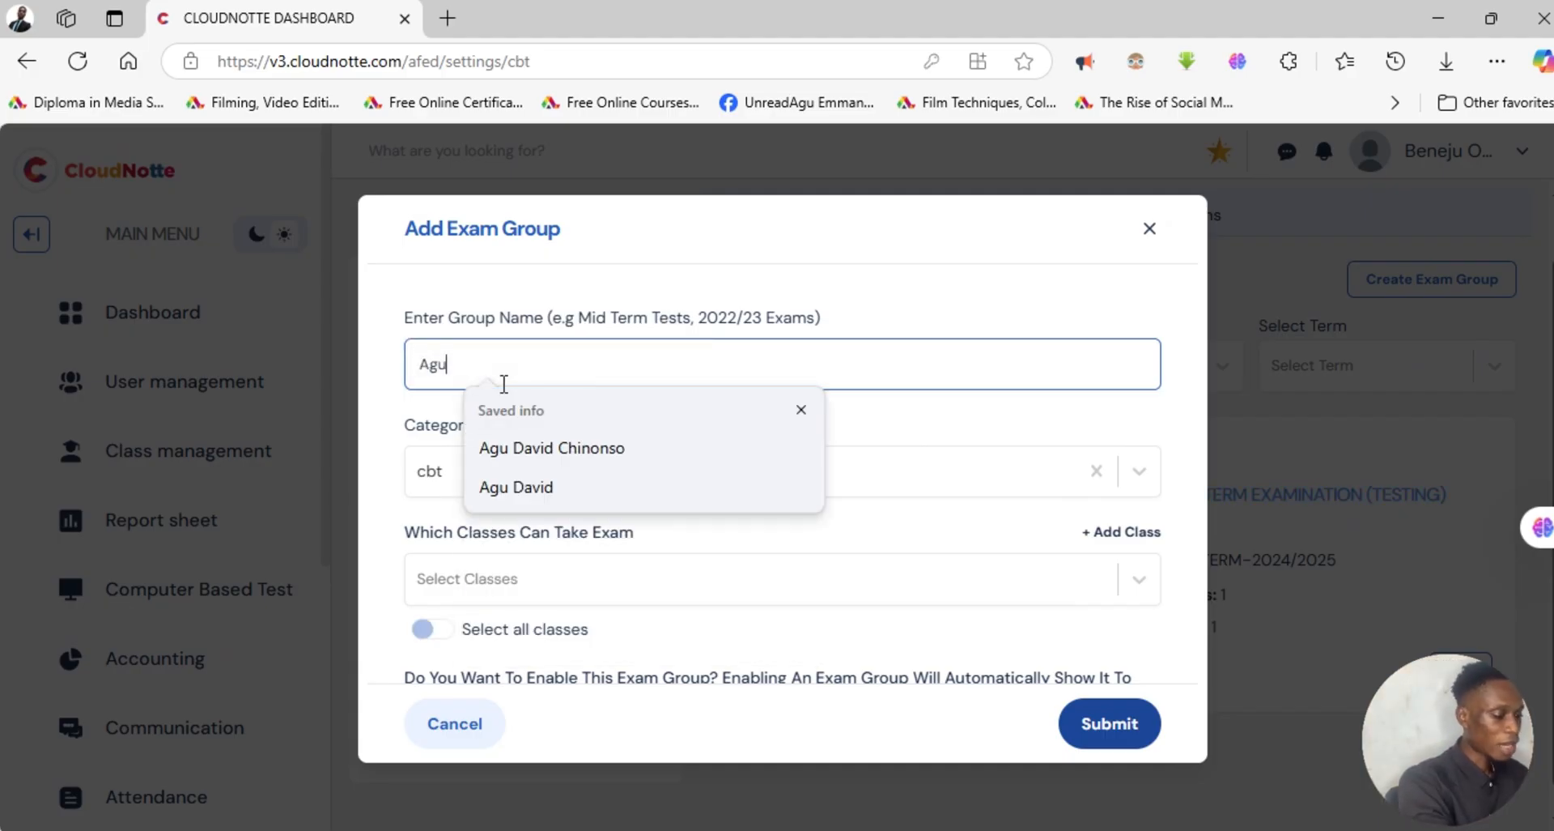
text('s Class)
Try the option that lets all classes take the exam and clear that selection again.
click(474, 597)
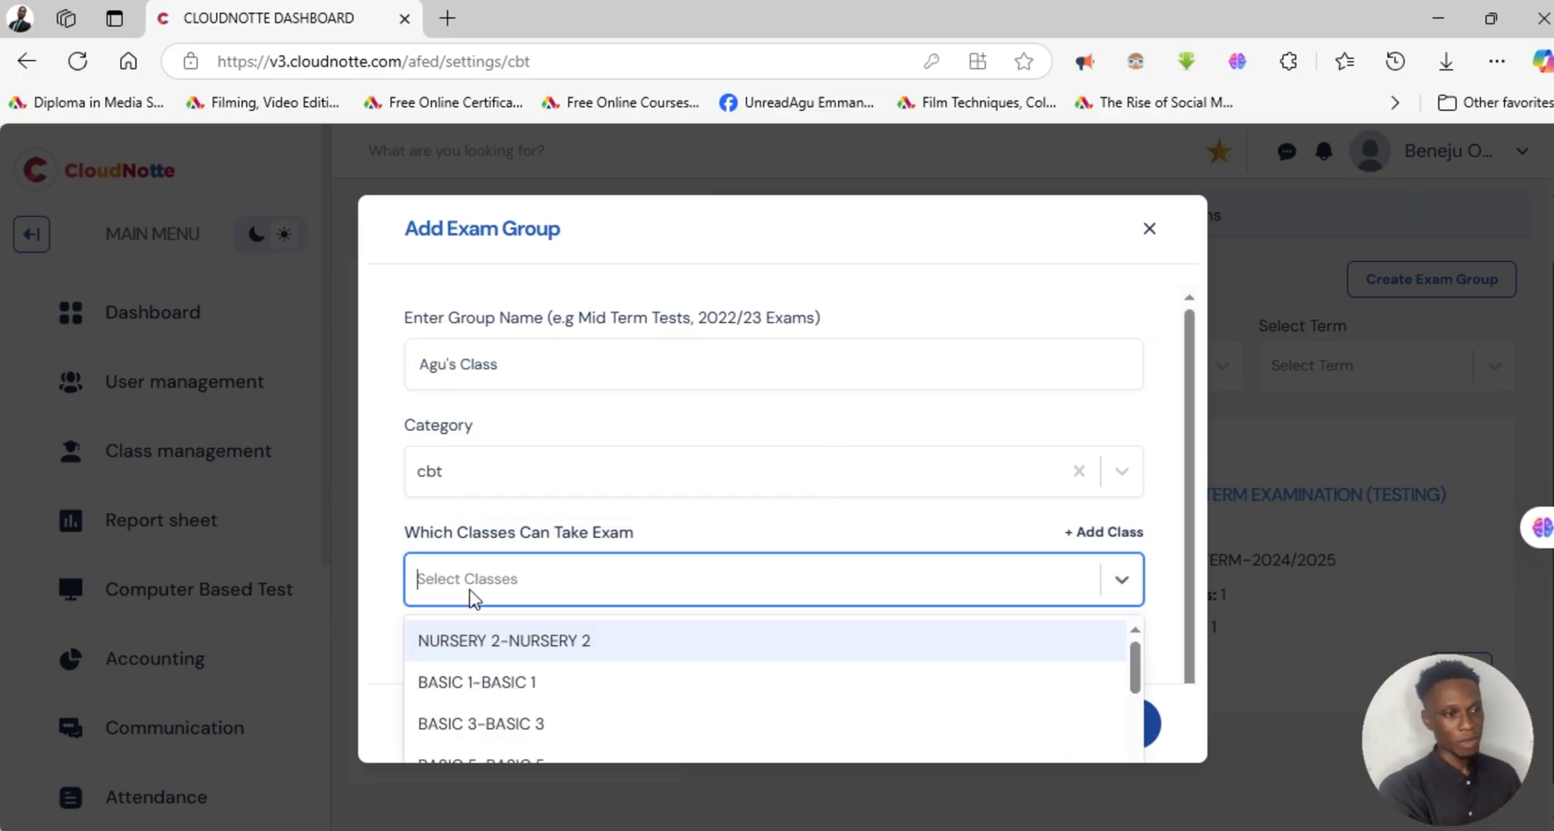
click(471, 598)
click(460, 597)
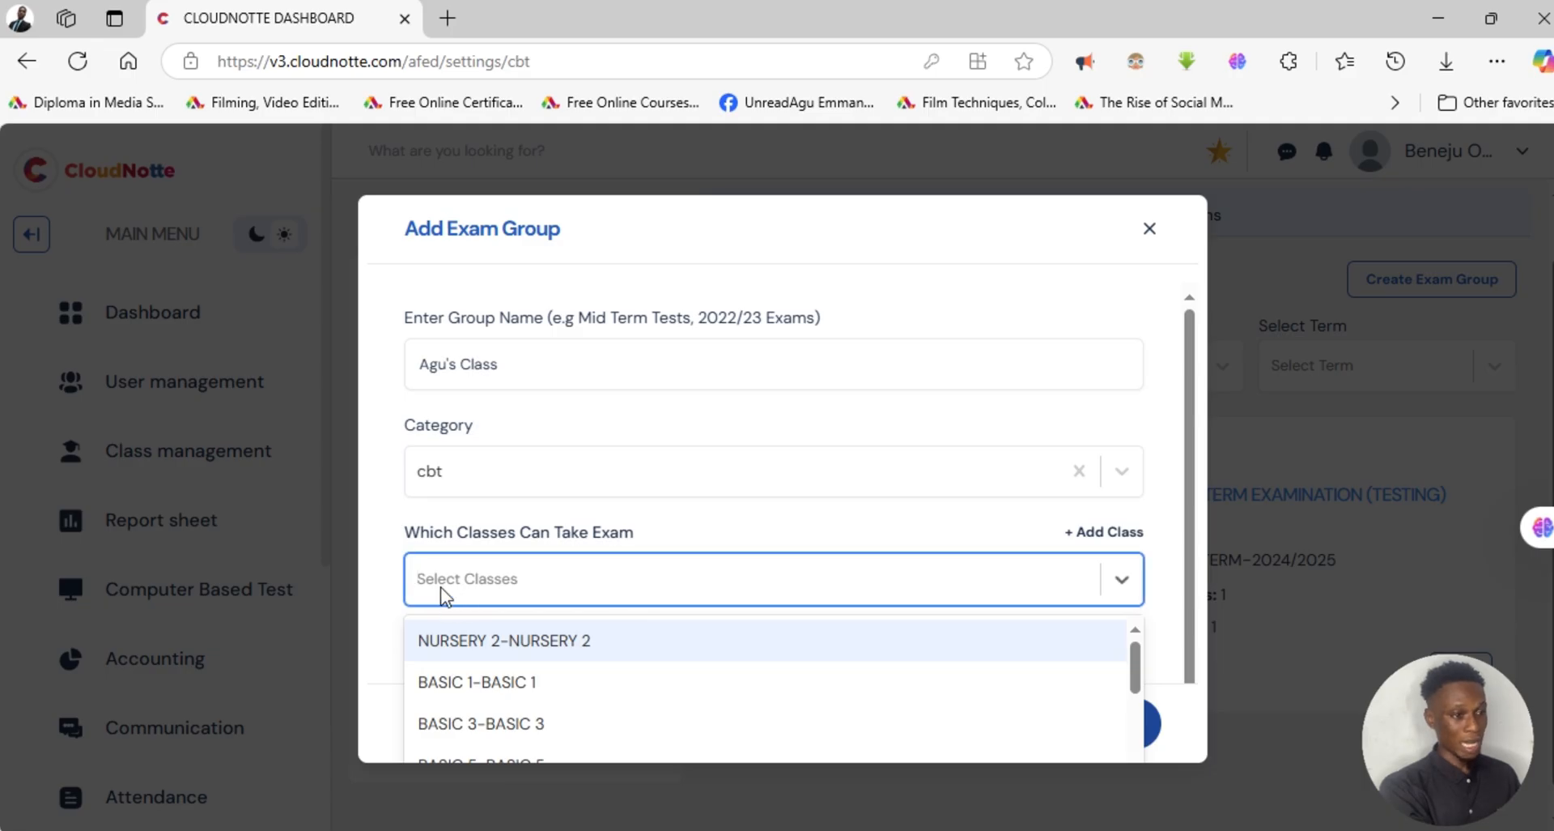
click(427, 629)
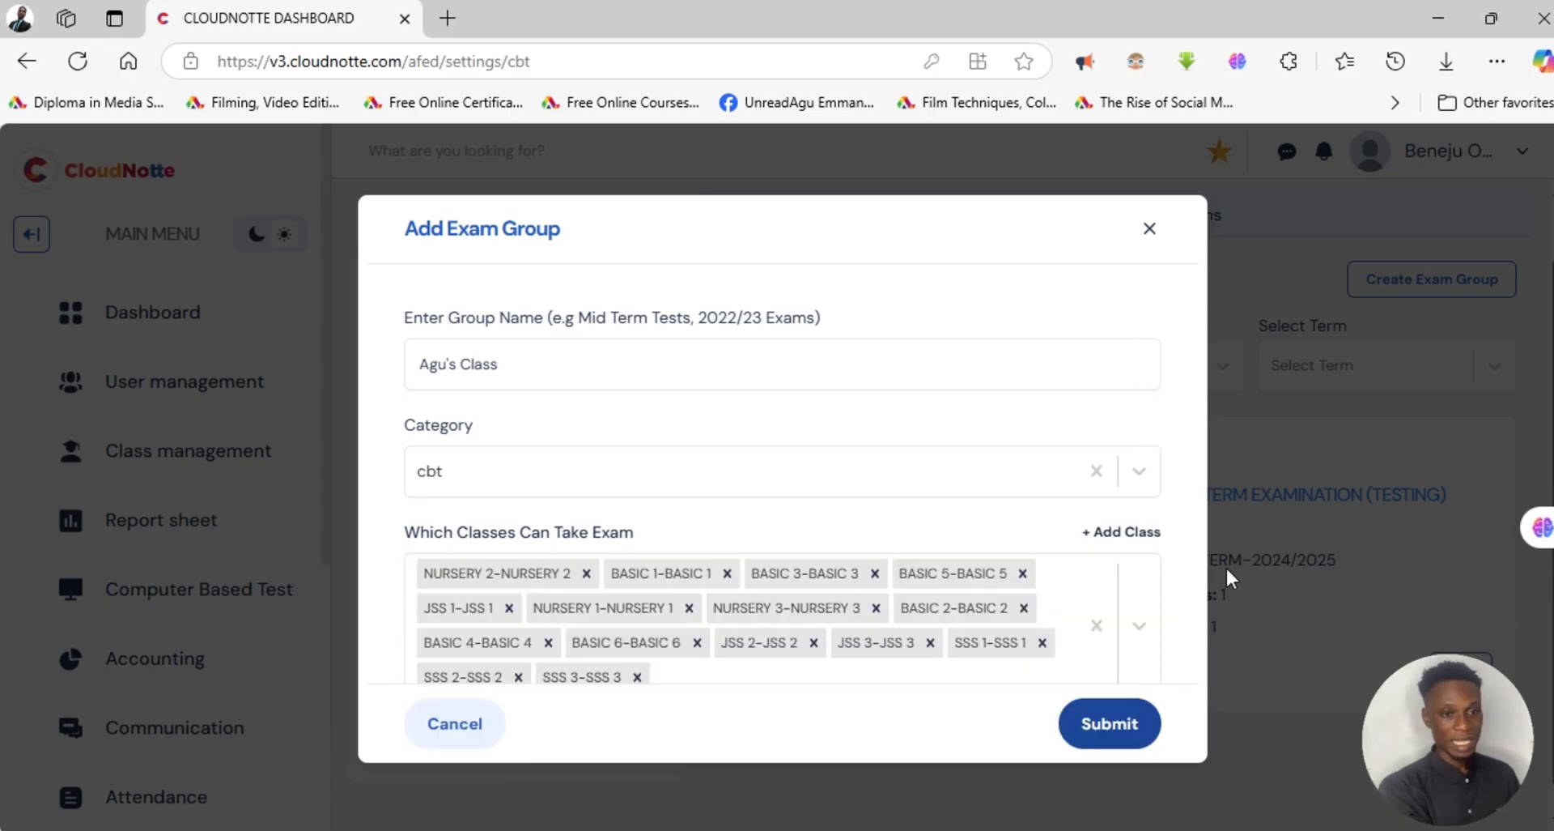
scroll(1186, 548, down, 2)
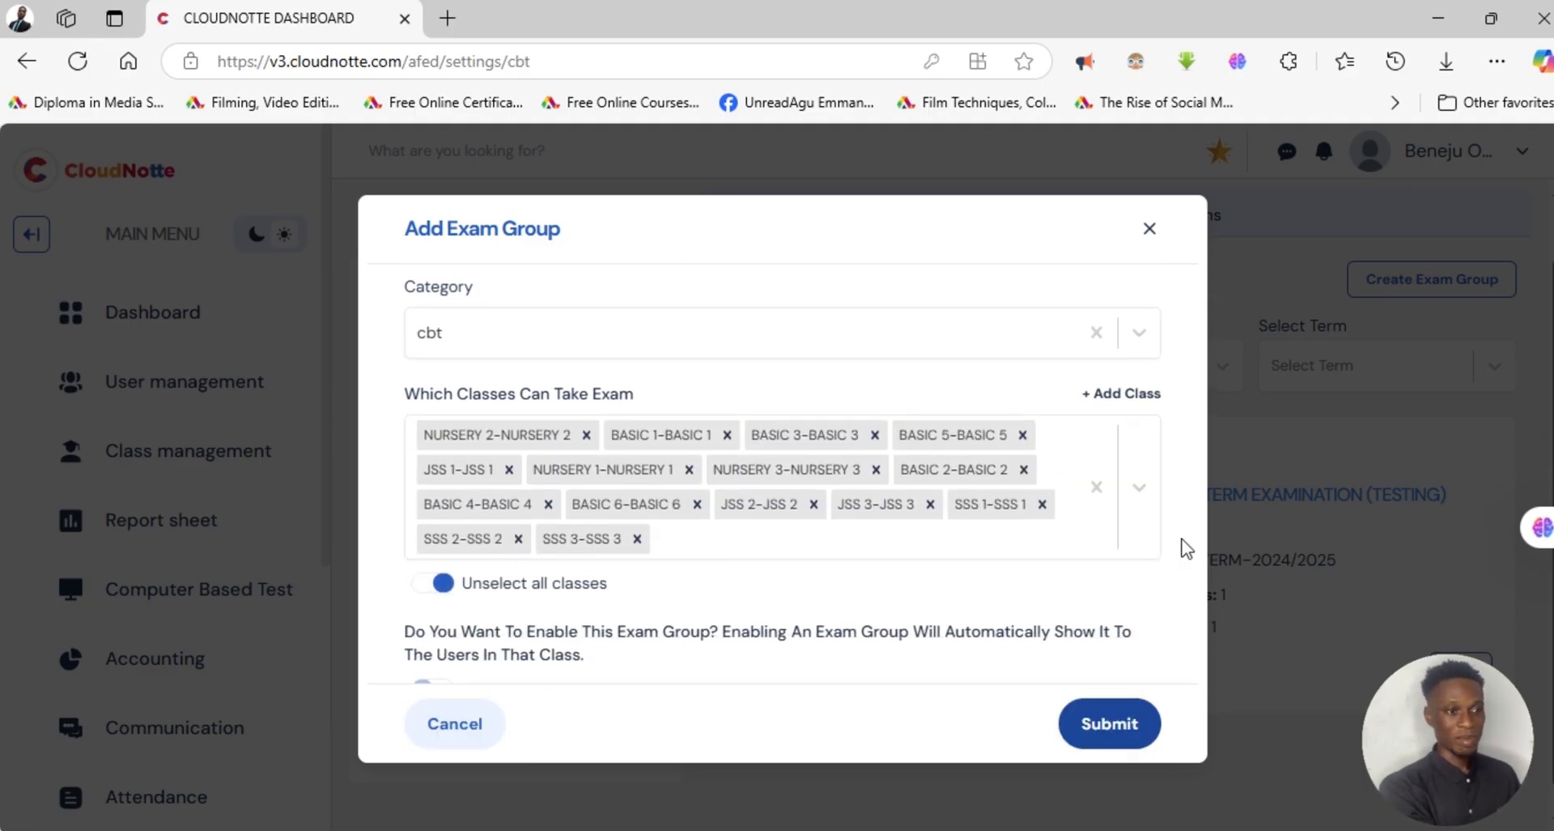
click(435, 583)
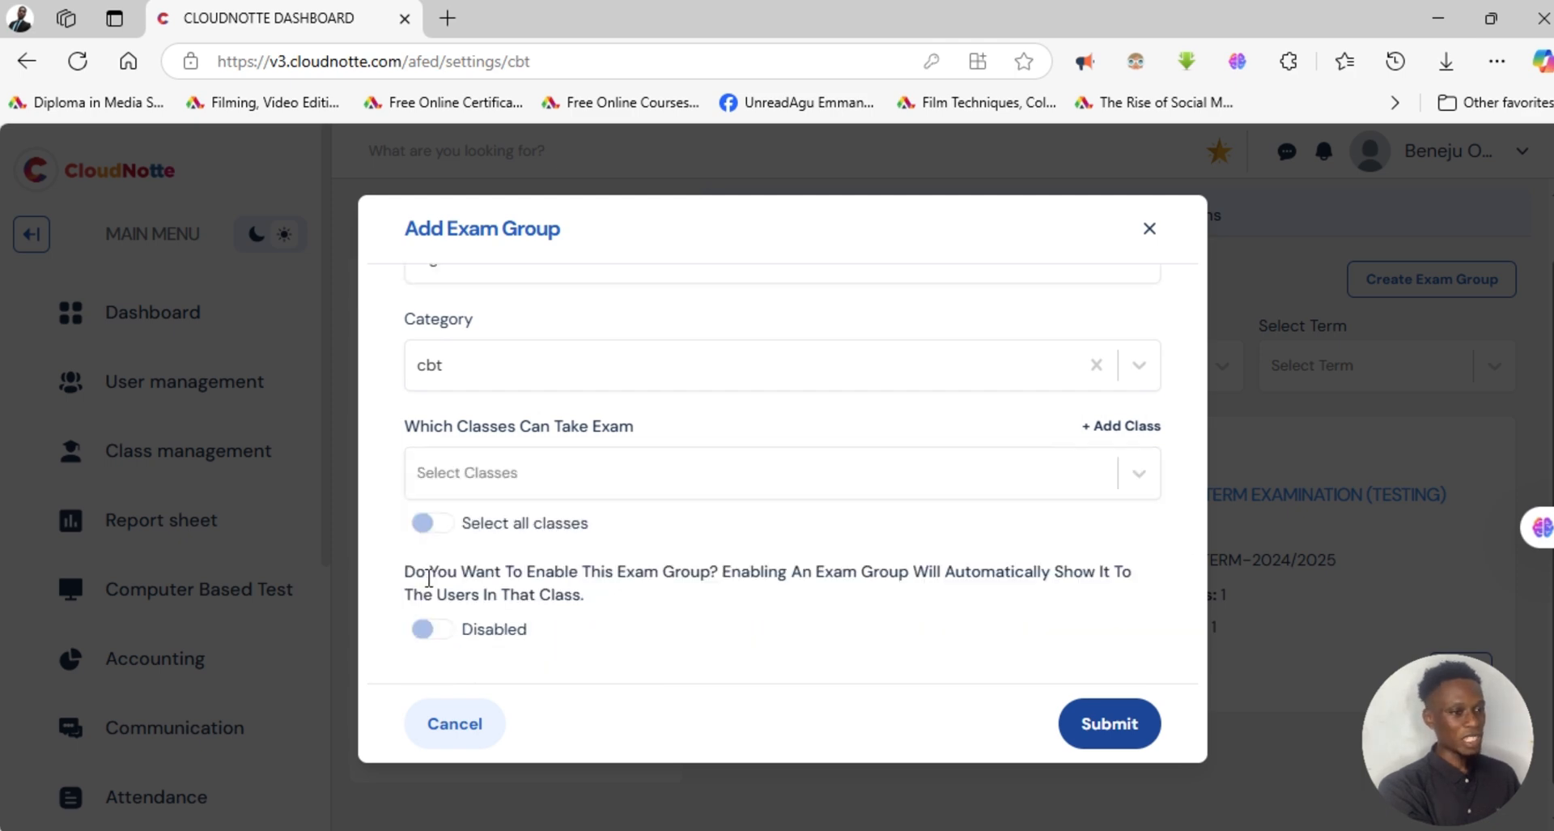
Choose JSS 1-JSS 1 as the class that can take the exam and enable the exam group.
click(502, 478)
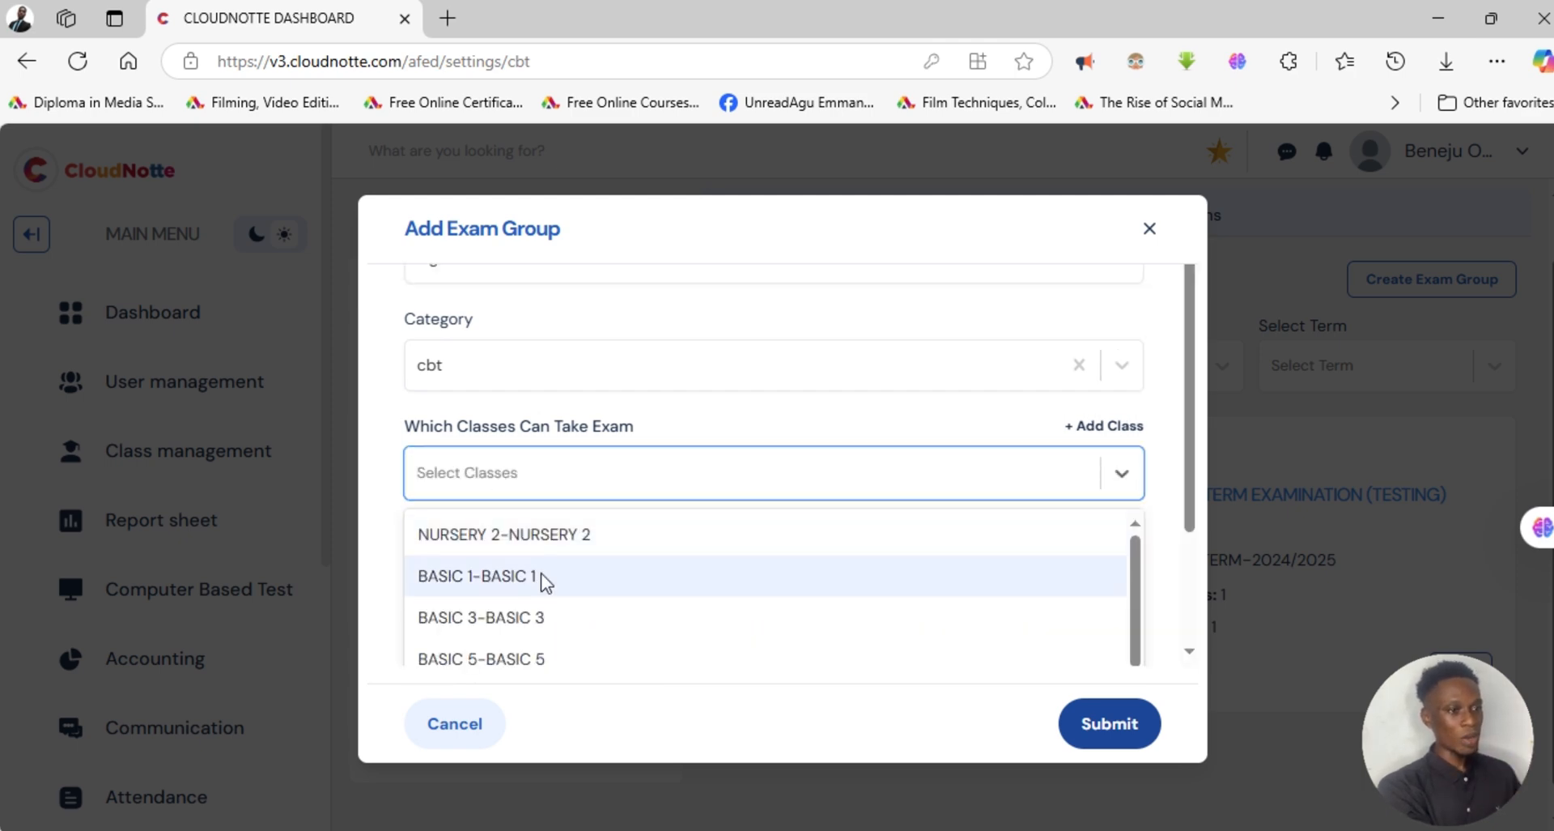
text(jss)
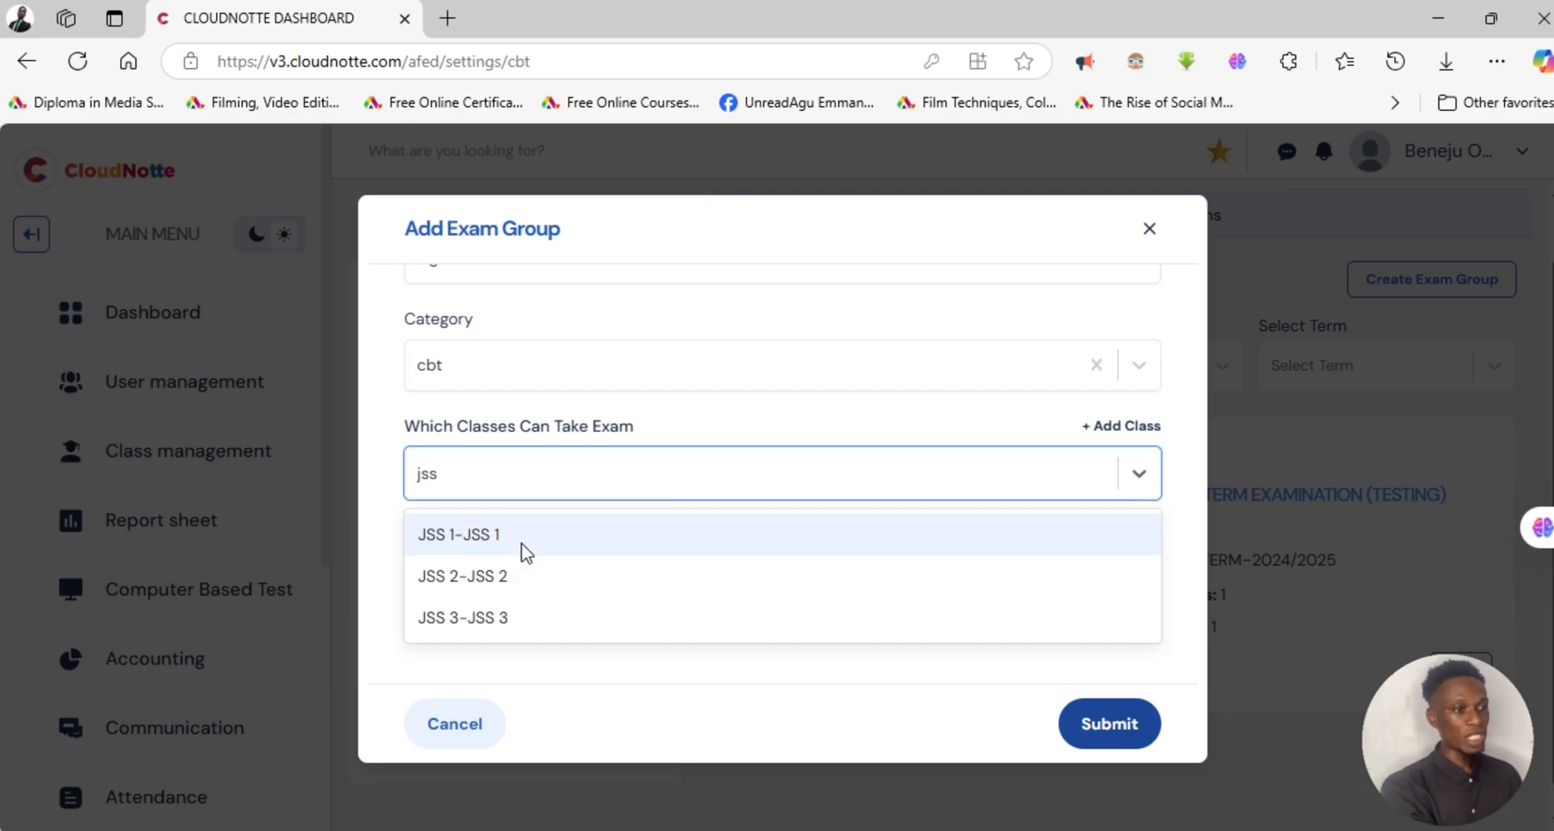
click(523, 549)
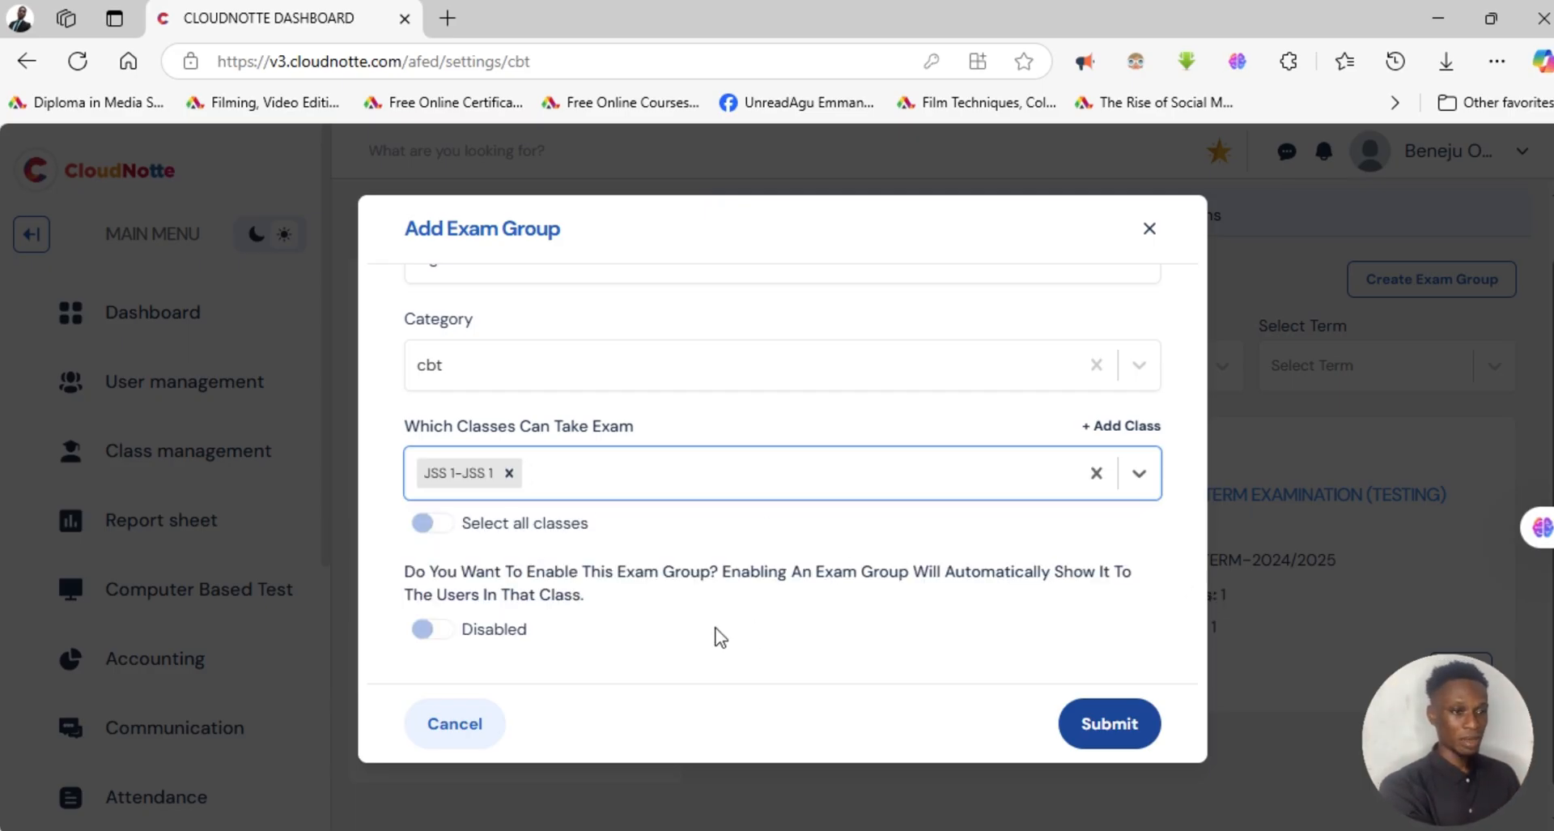
click(438, 635)
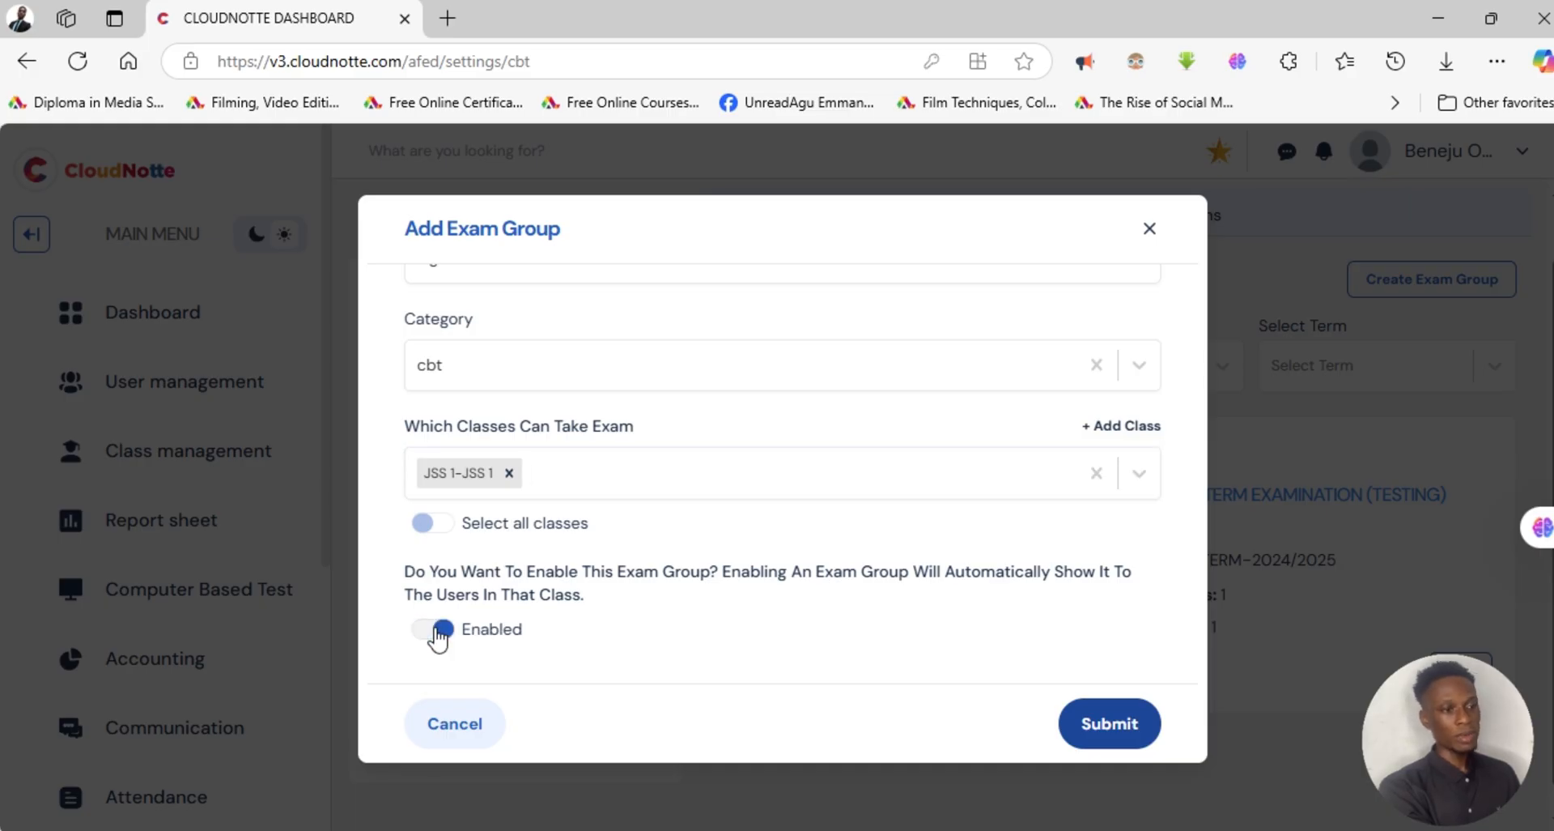
Submit the new exam group and check its saved details in the group's edit form.
click(1124, 718)
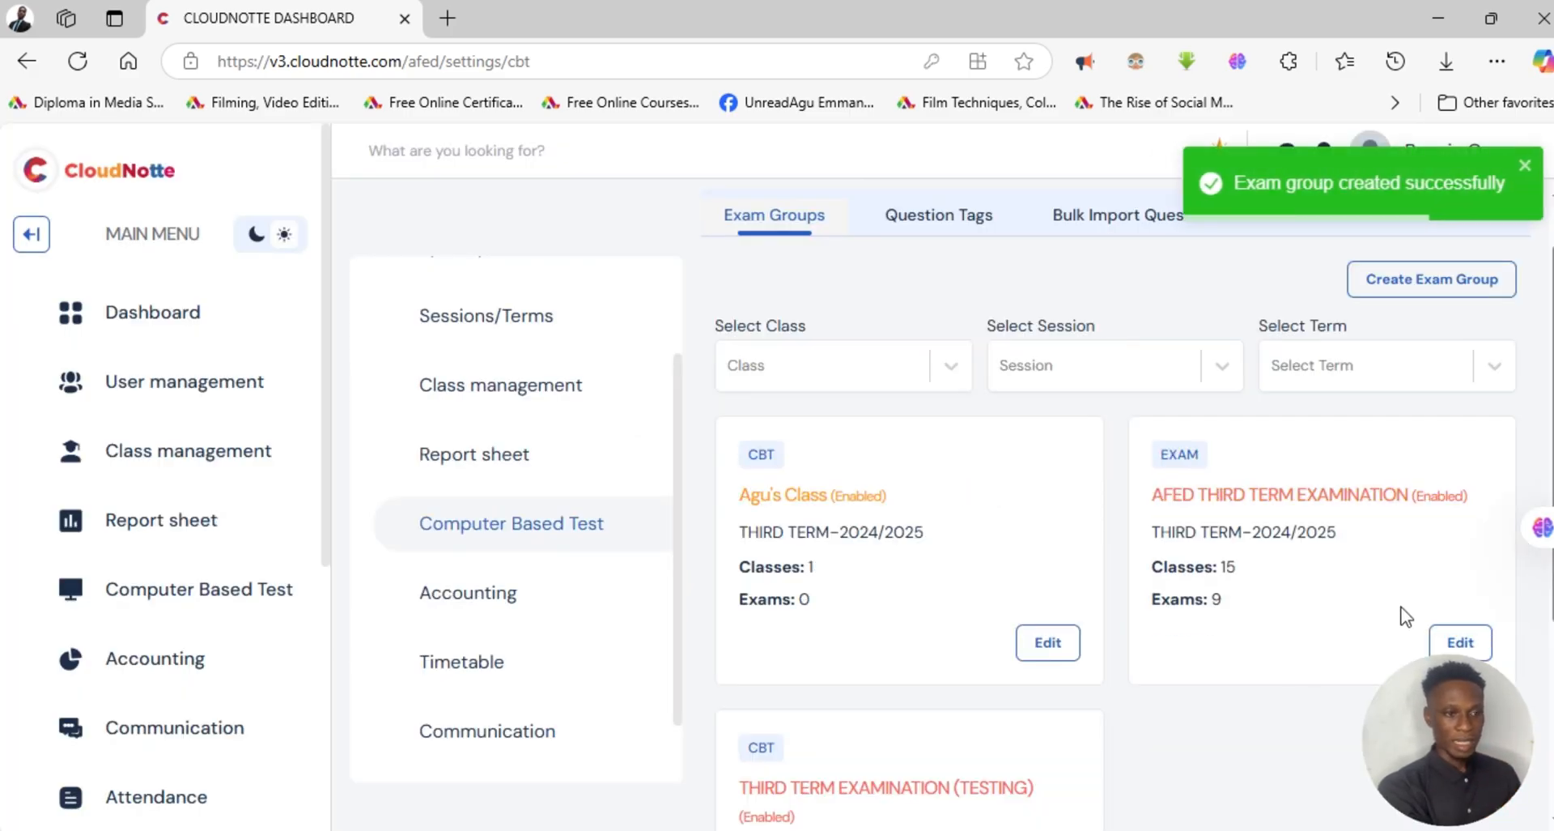
scroll(1542, 486, down, 2)
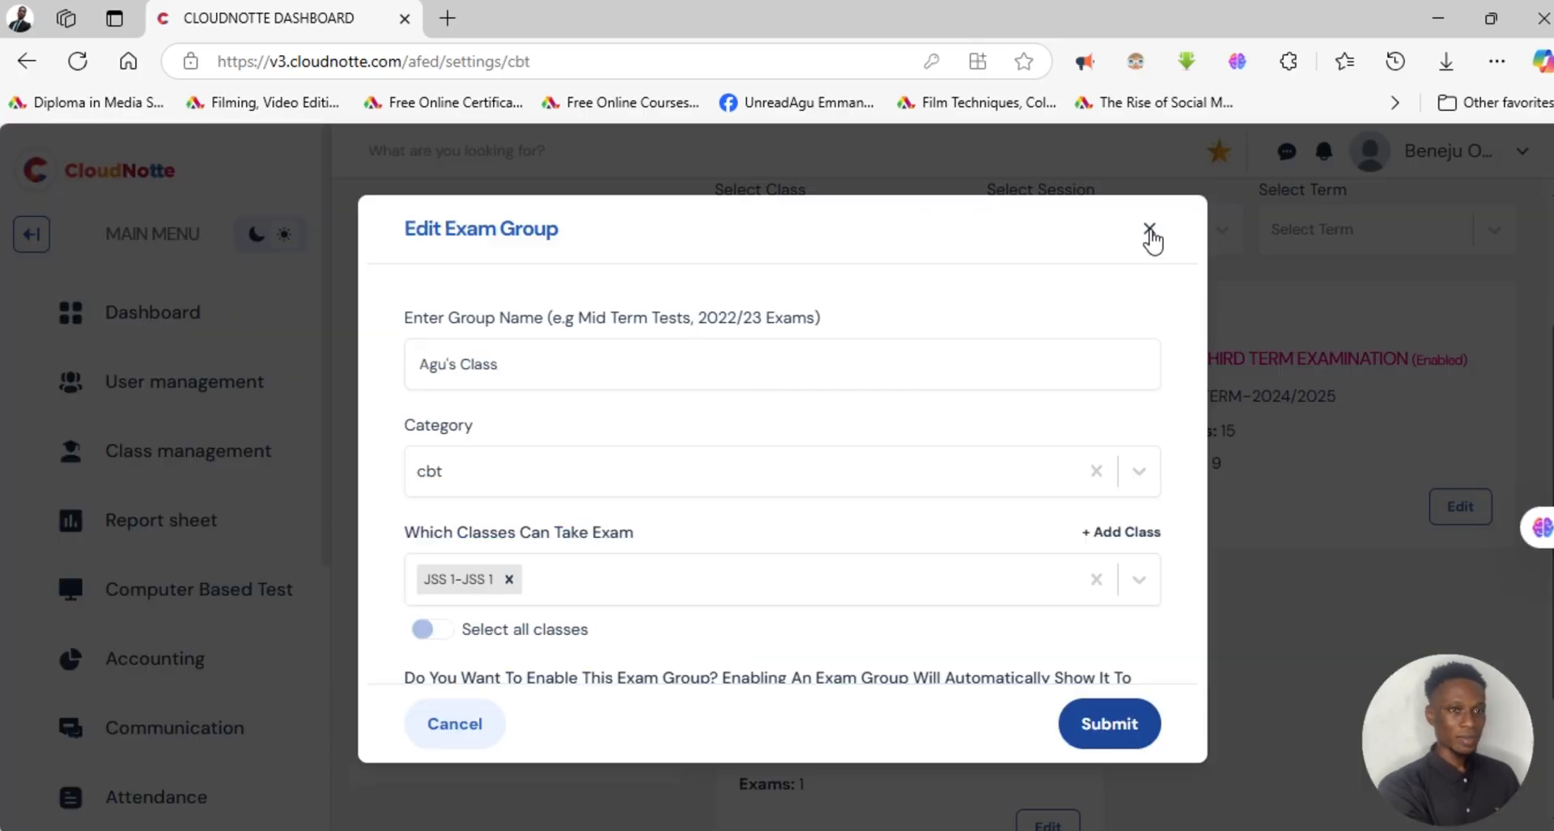
click(1152, 237)
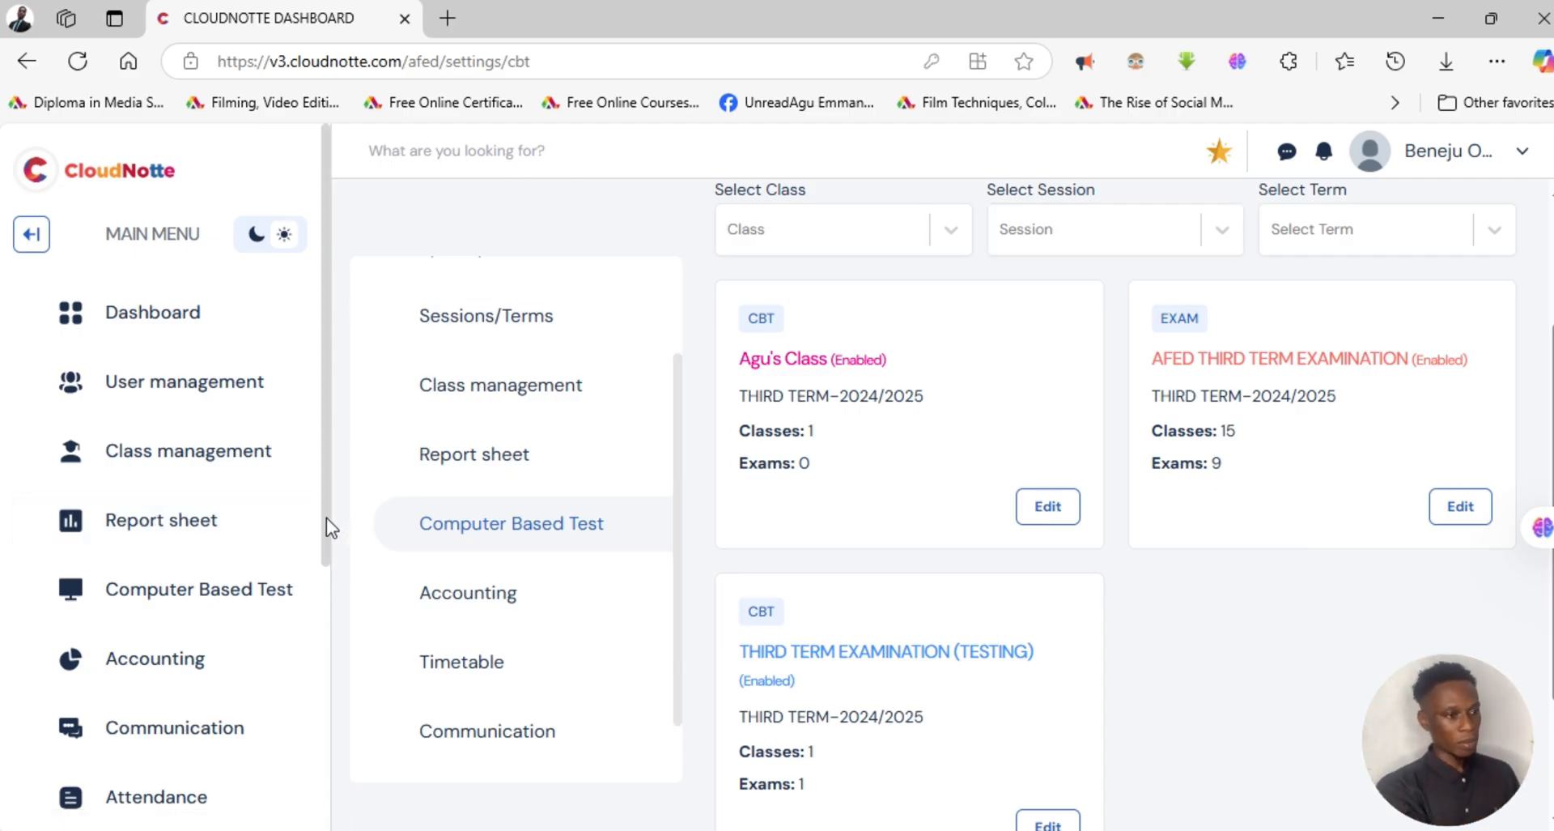
Go to the Computer Based Test module and review the active exam groups.
mouse_move(327, 518)
mouse_down()
mouse_move(326, 566)
mouse_move(329, 521)
mouse_up()
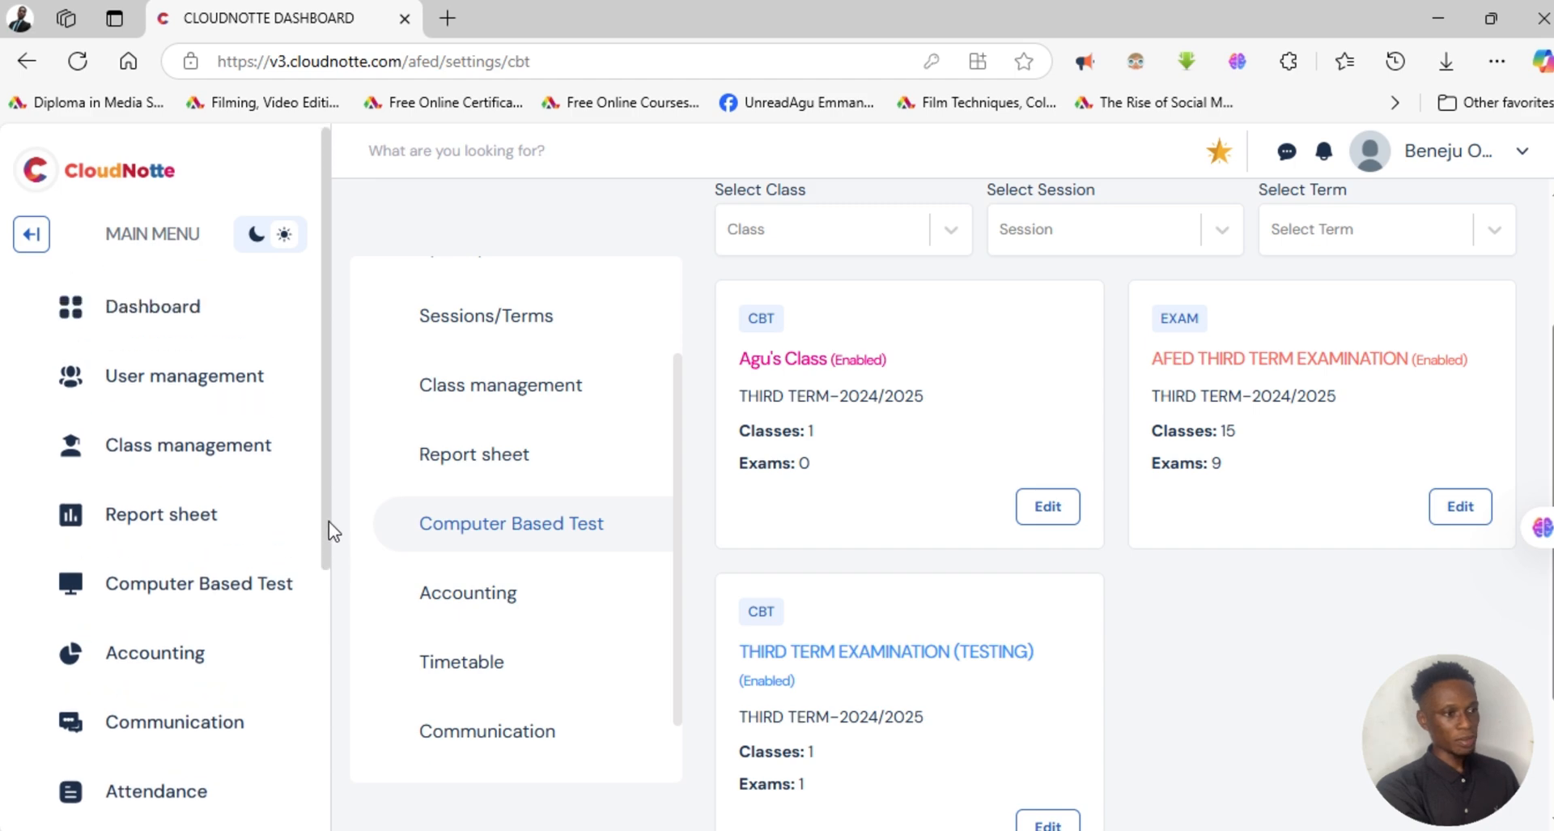
click(139, 594)
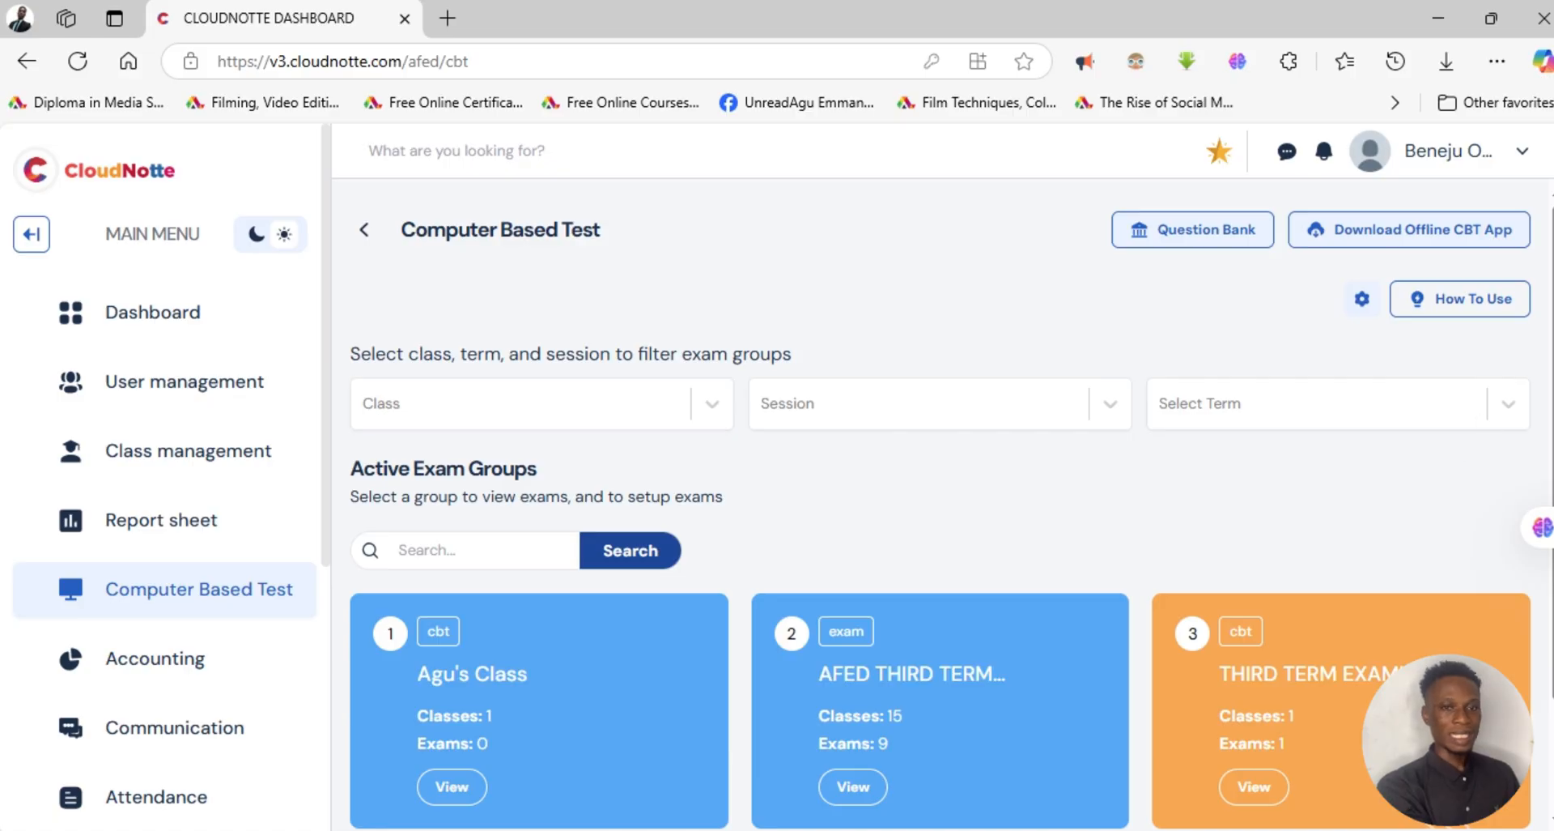
scroll(1551, 468, down, 1)
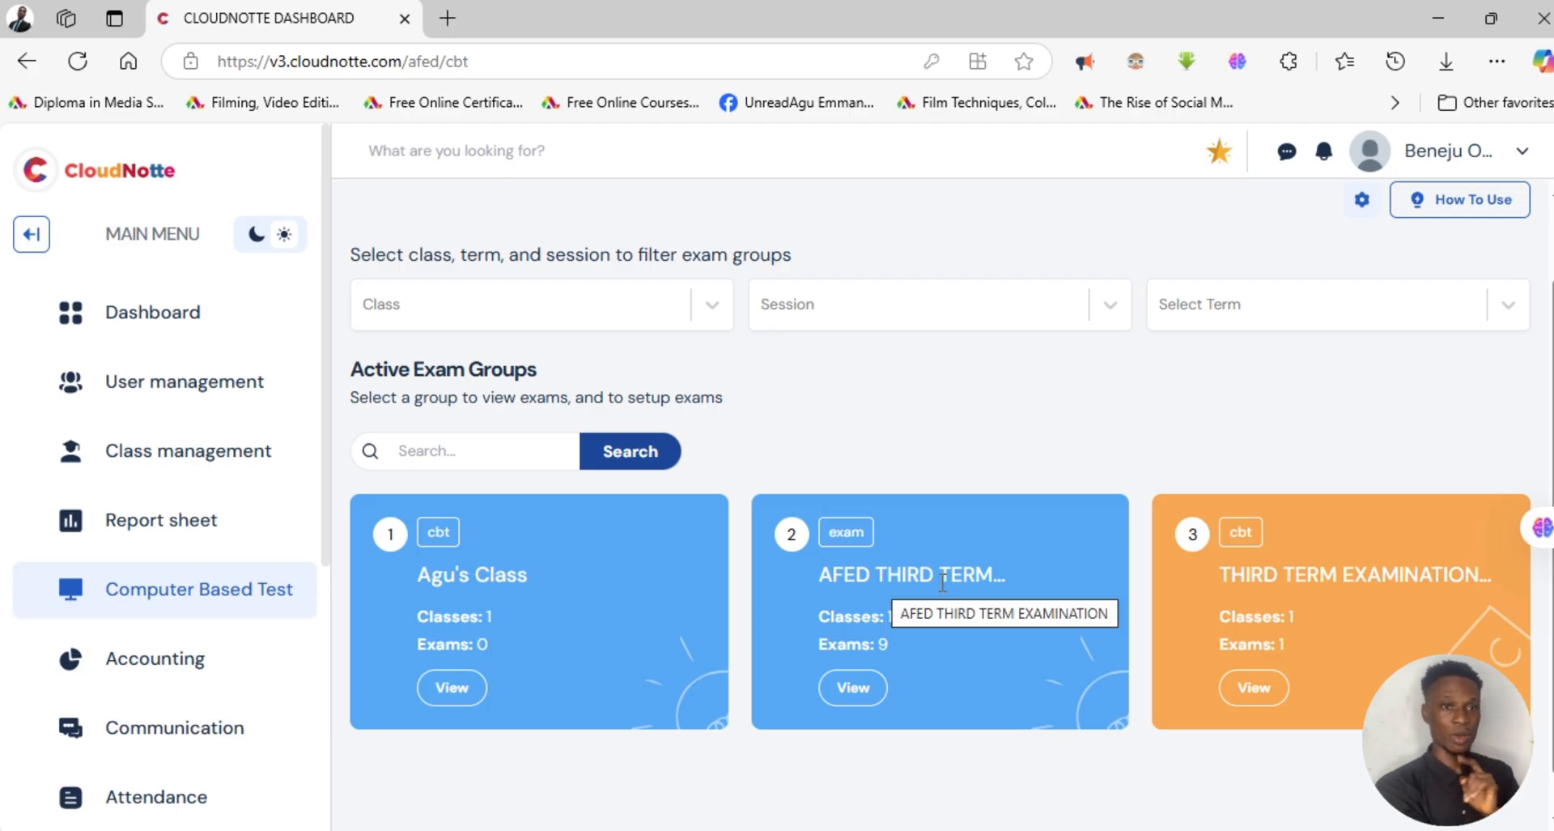
scroll(1542, 421, up, 1)
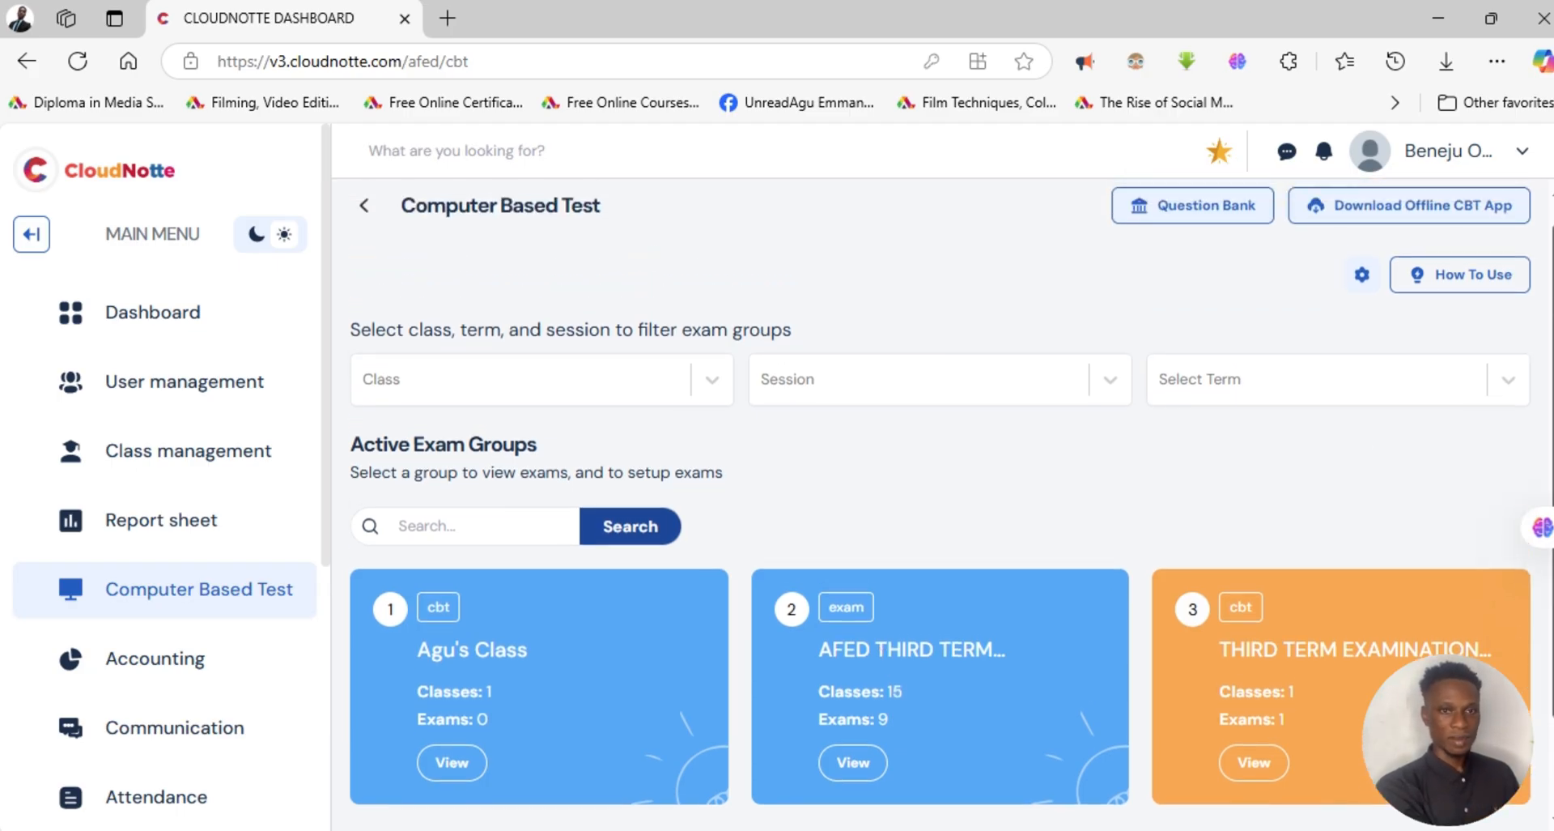
scroll(1543, 421, down, 1)
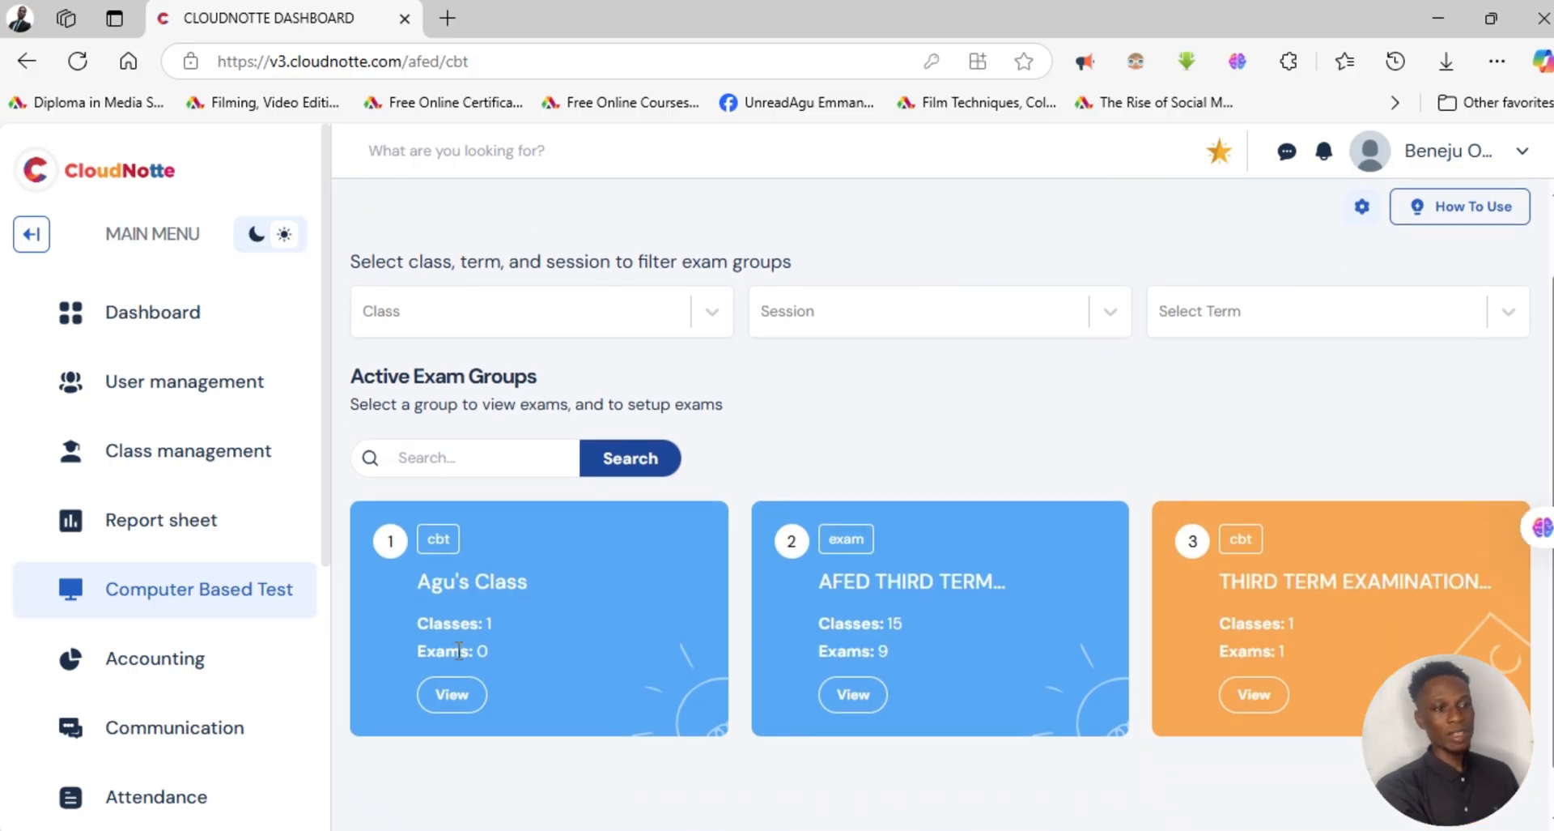
Open the teacher's class exam group for the class JSS 1.
click(452, 695)
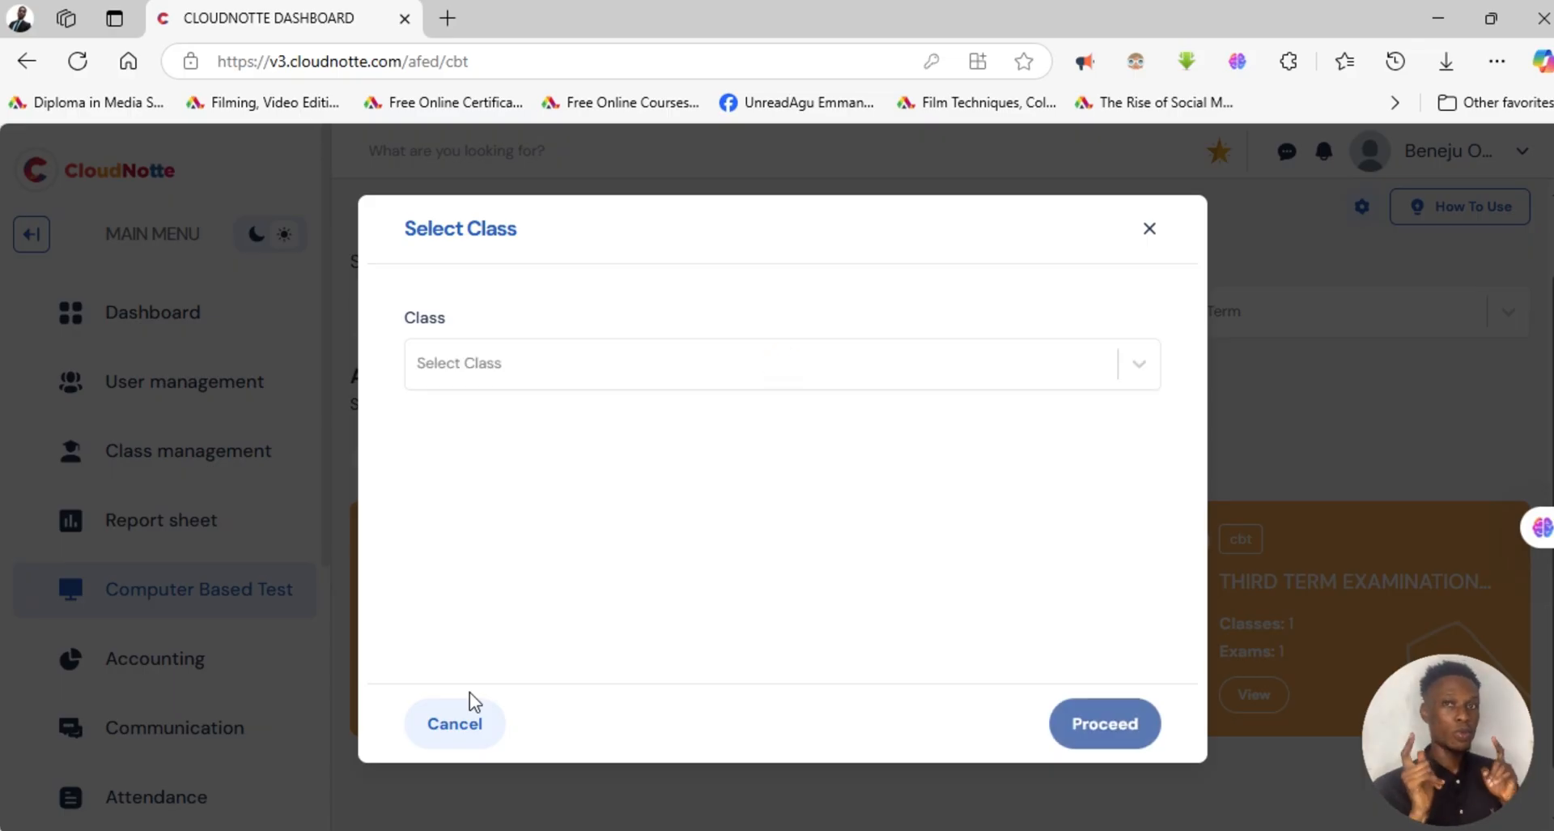
click(595, 373)
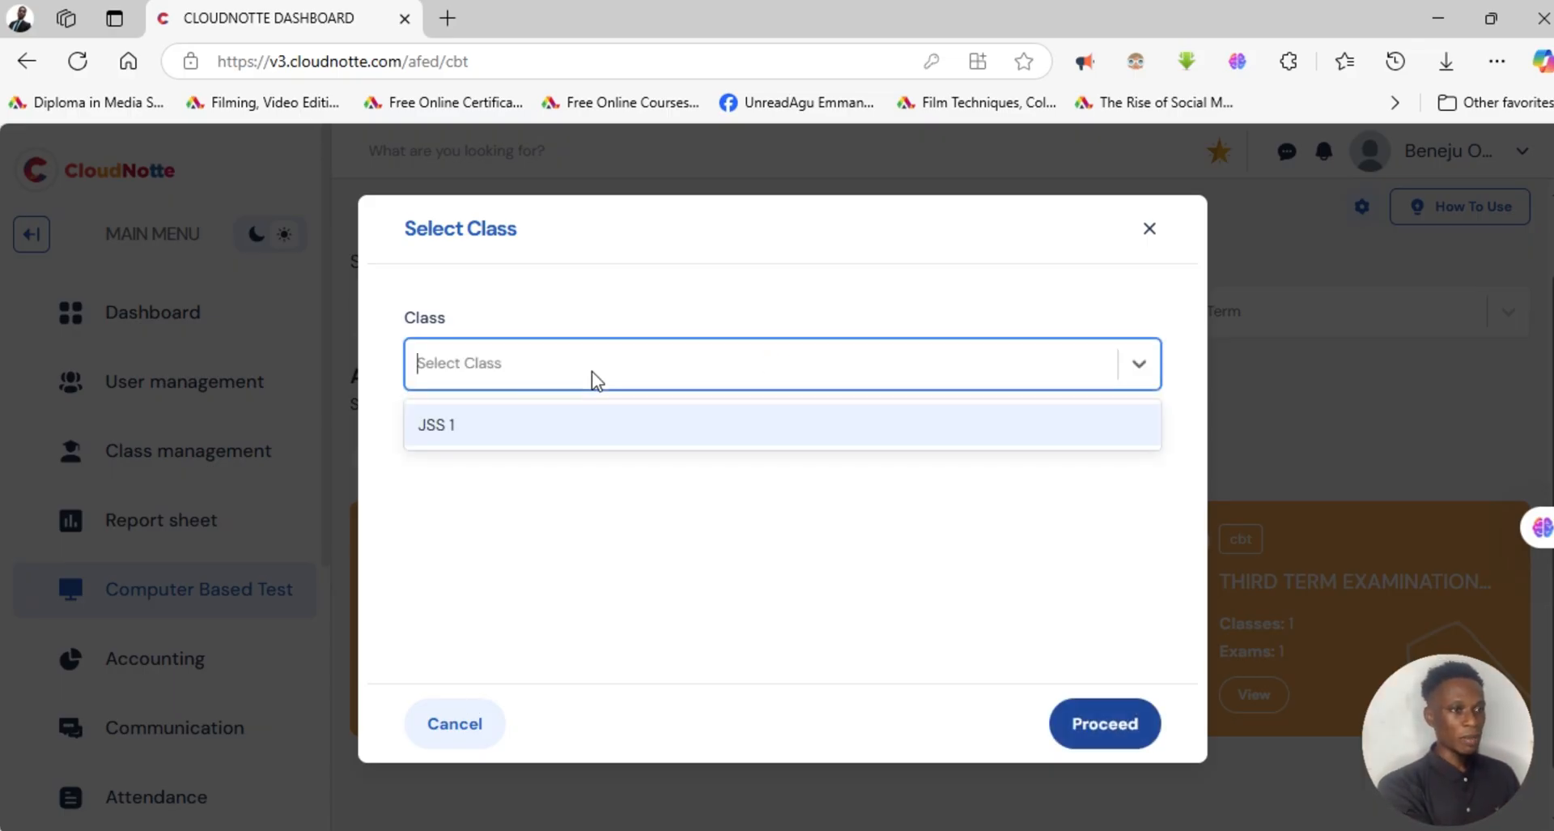
click(531, 423)
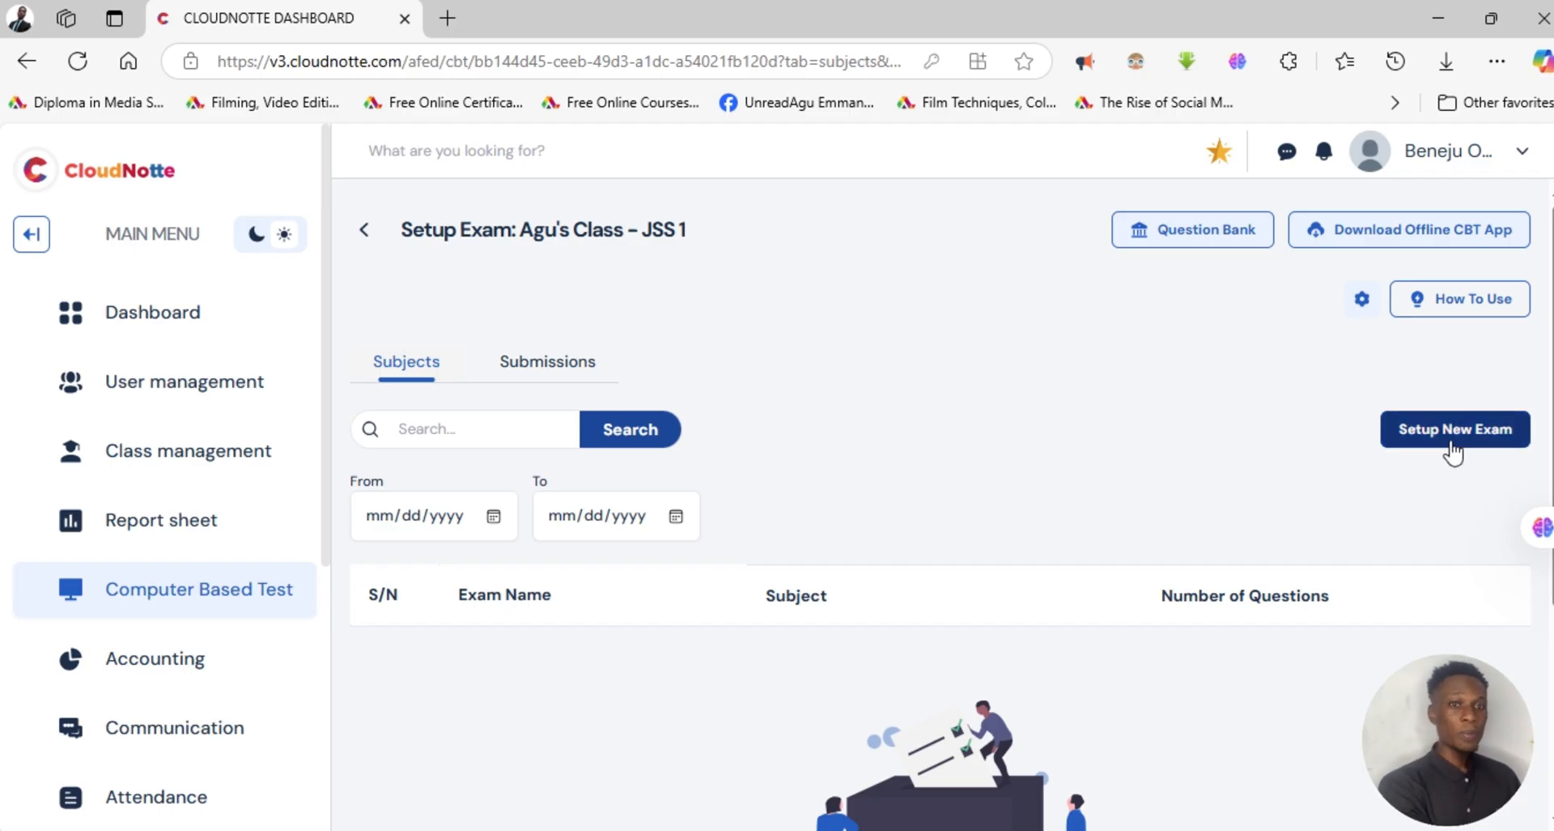
Set up a new exam in the group for the subject INFORMATION TECHNOLOGY.
click(1478, 441)
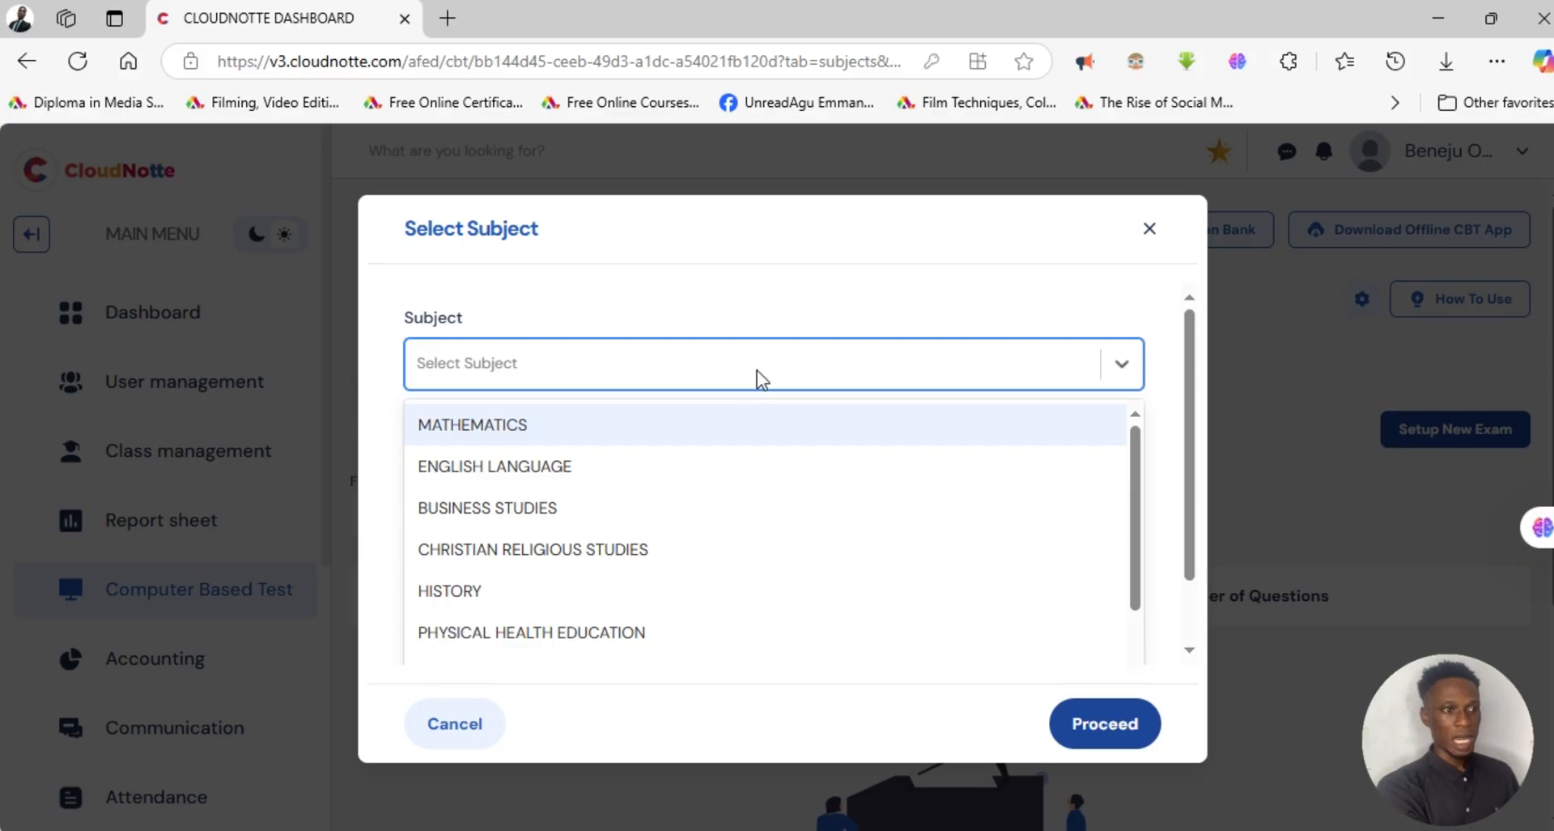
text(in)
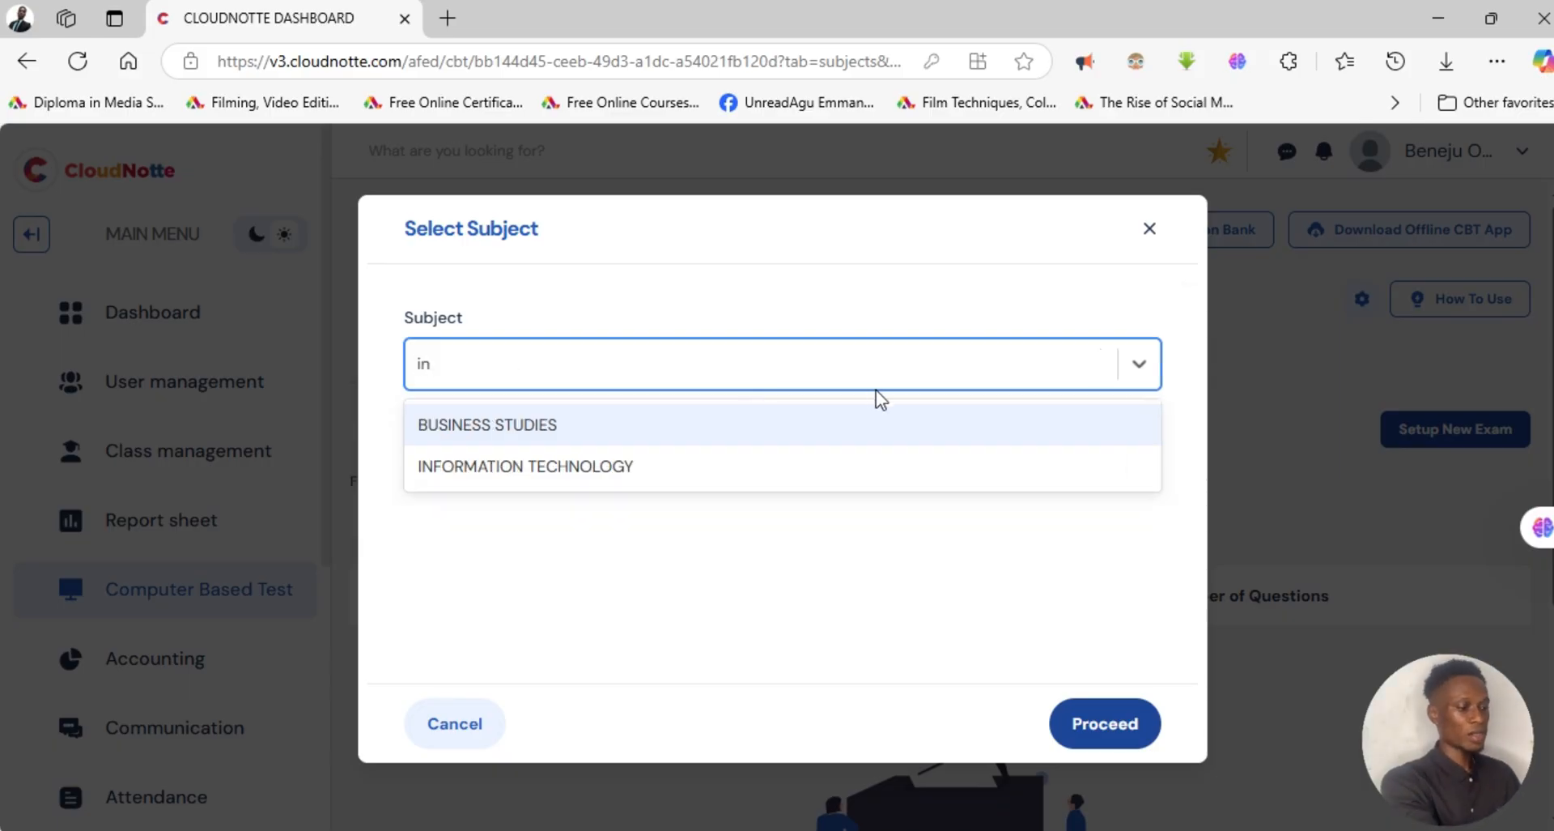
click(769, 465)
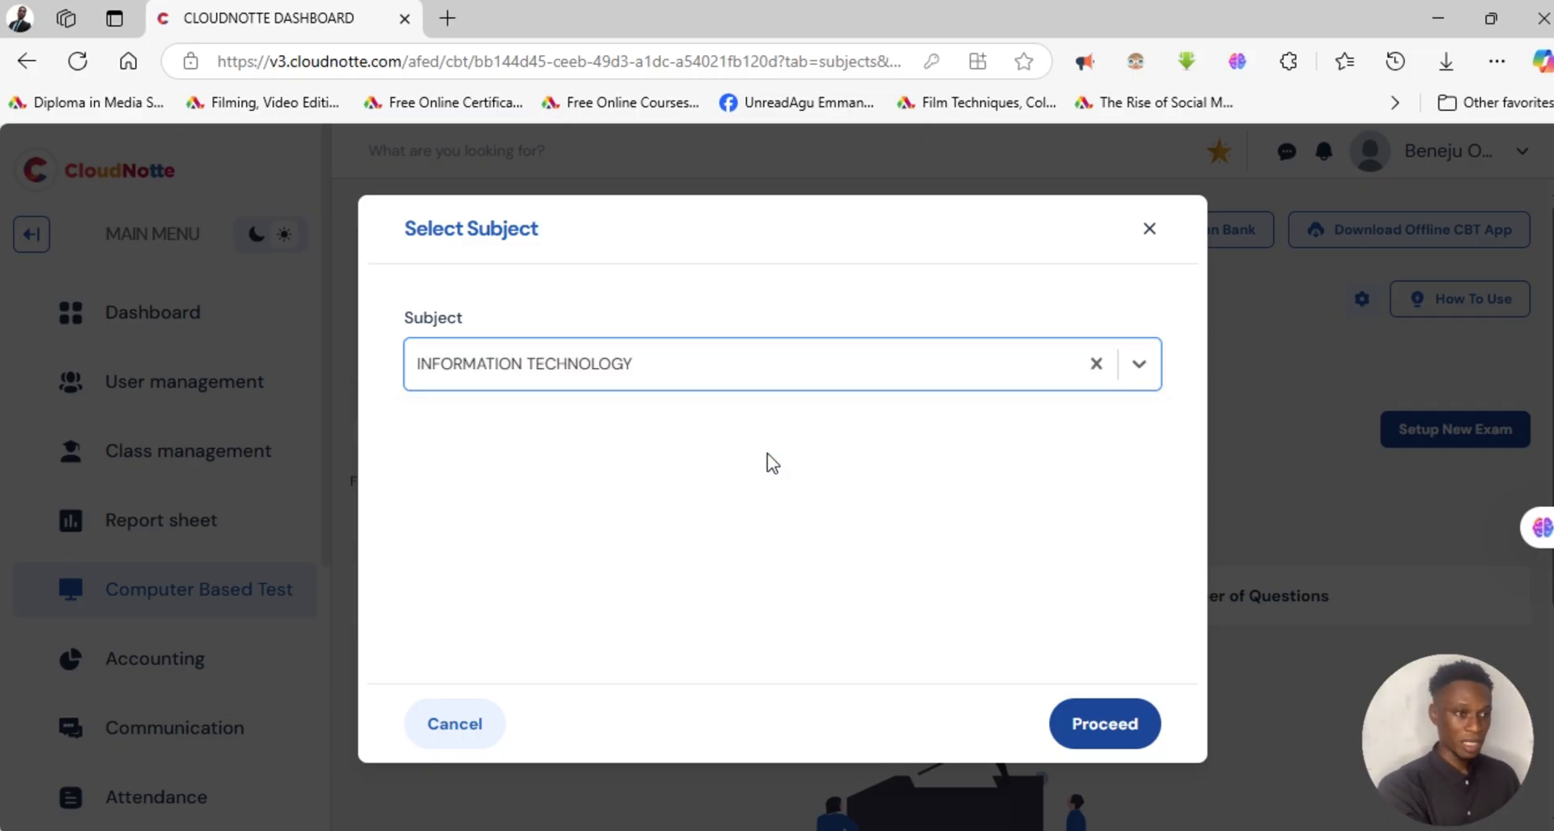
click(1084, 713)
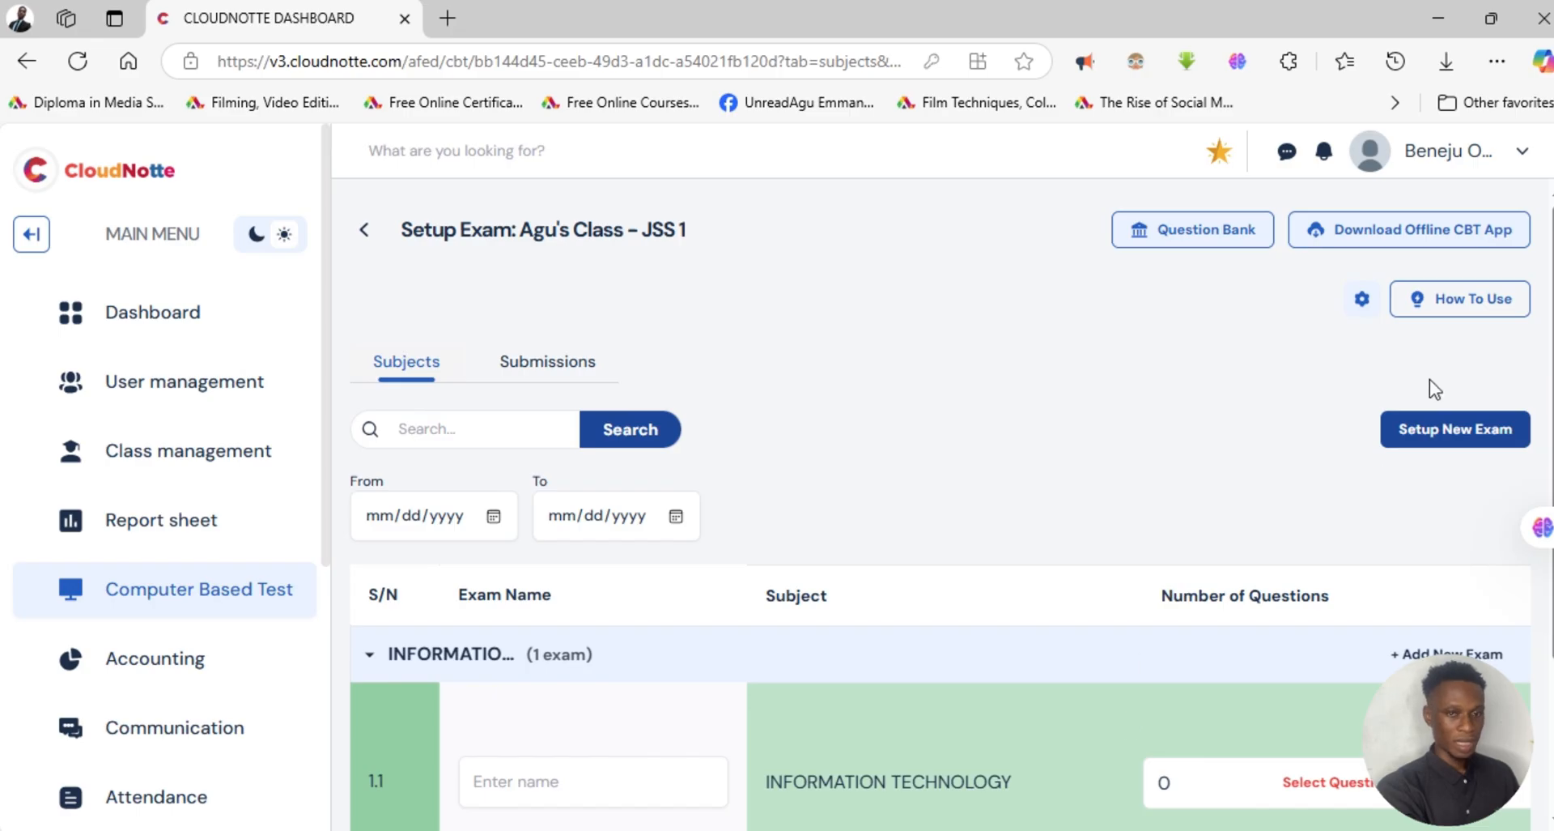
Name the new Information Technology exam ICT.
scroll(1544, 525, down, 3)
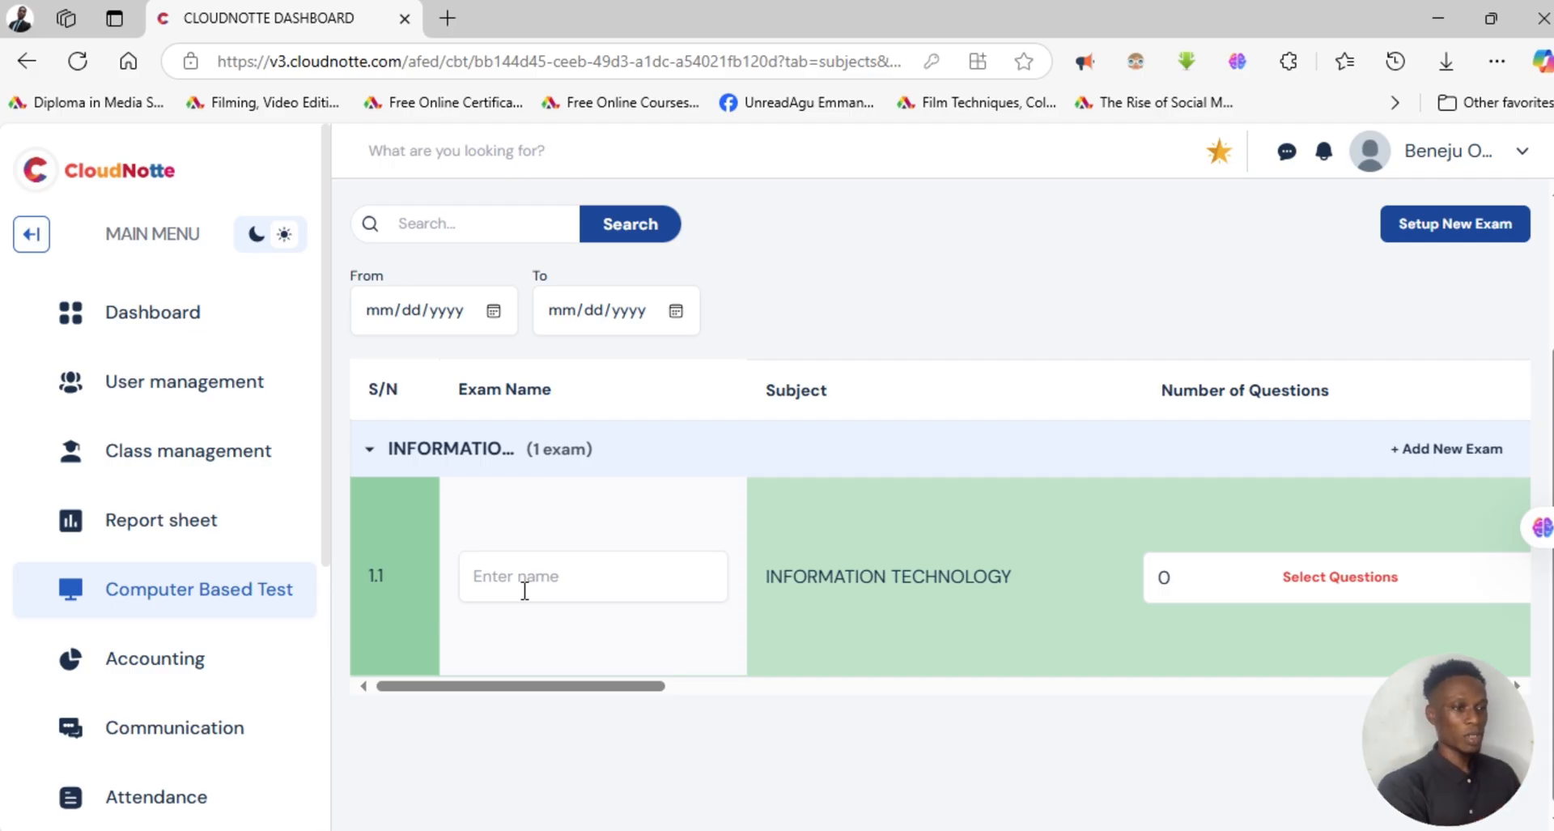
click(565, 581)
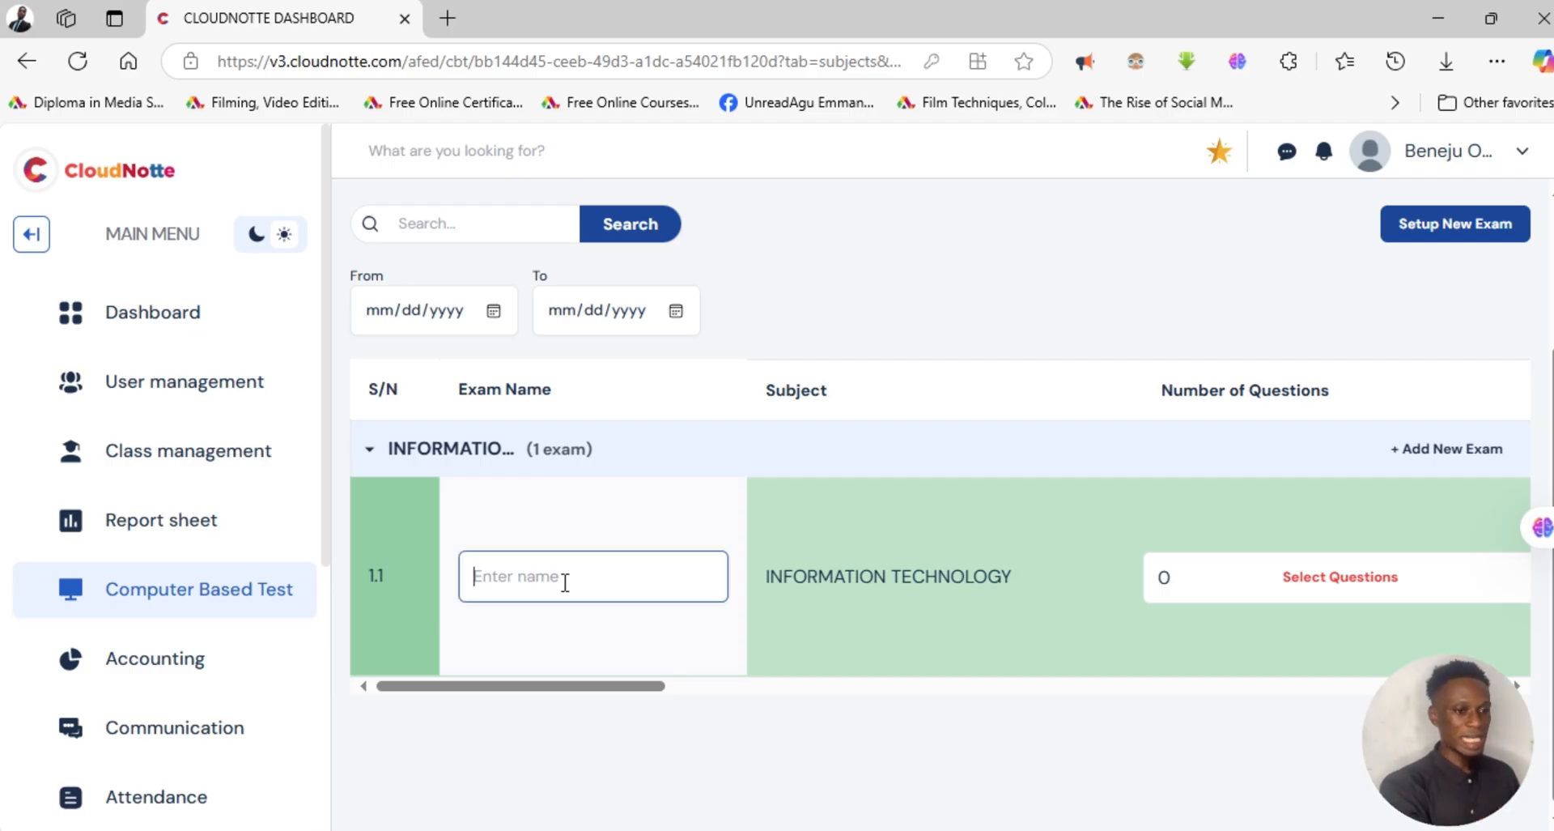
text(ICT)
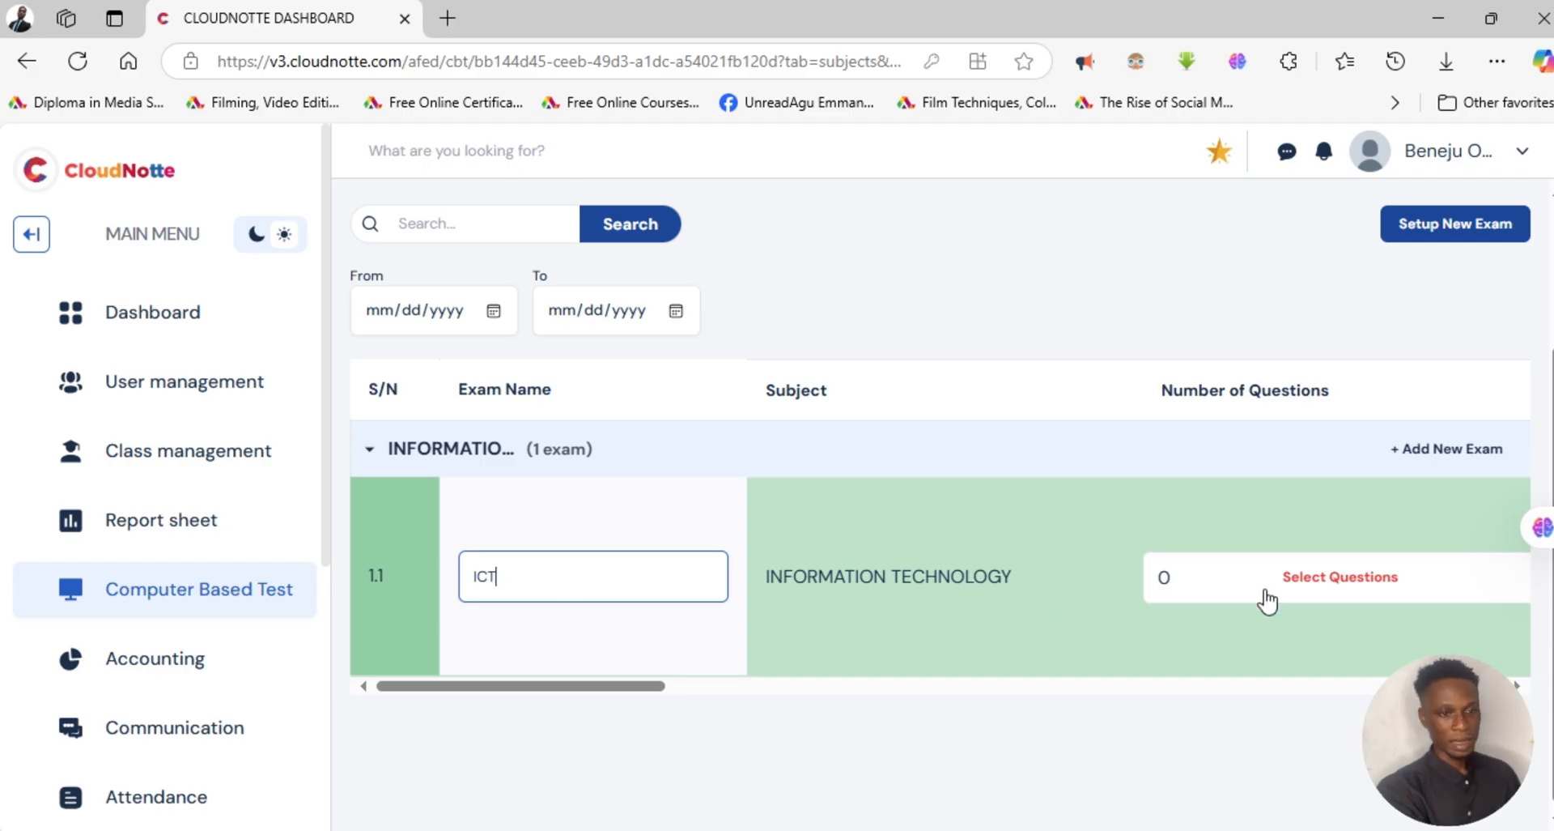
Select all questions in the question bank for the ICT exam and continue to their review.
click(1295, 584)
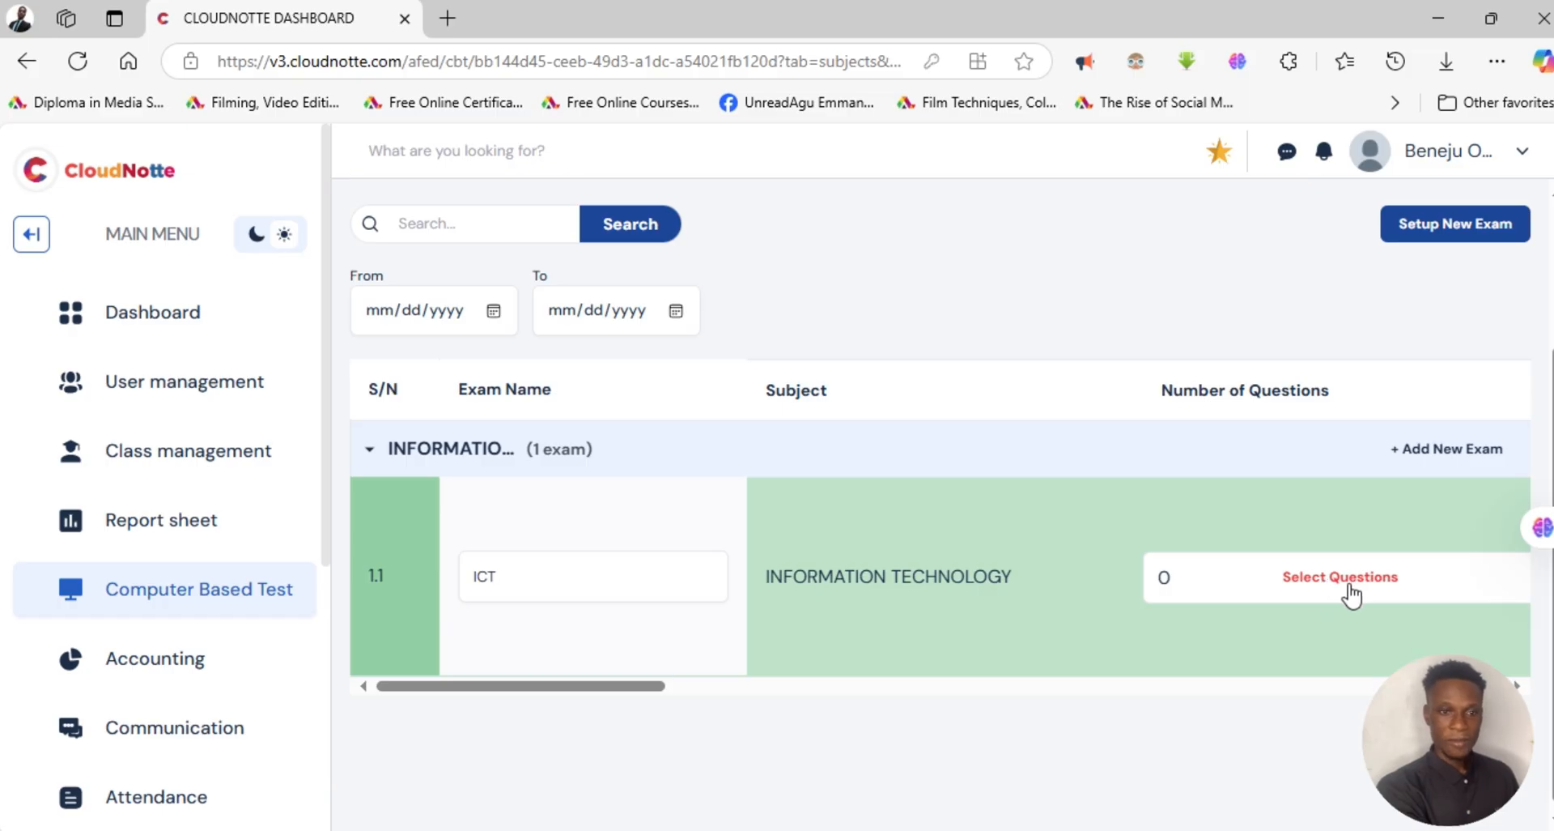
click(1326, 595)
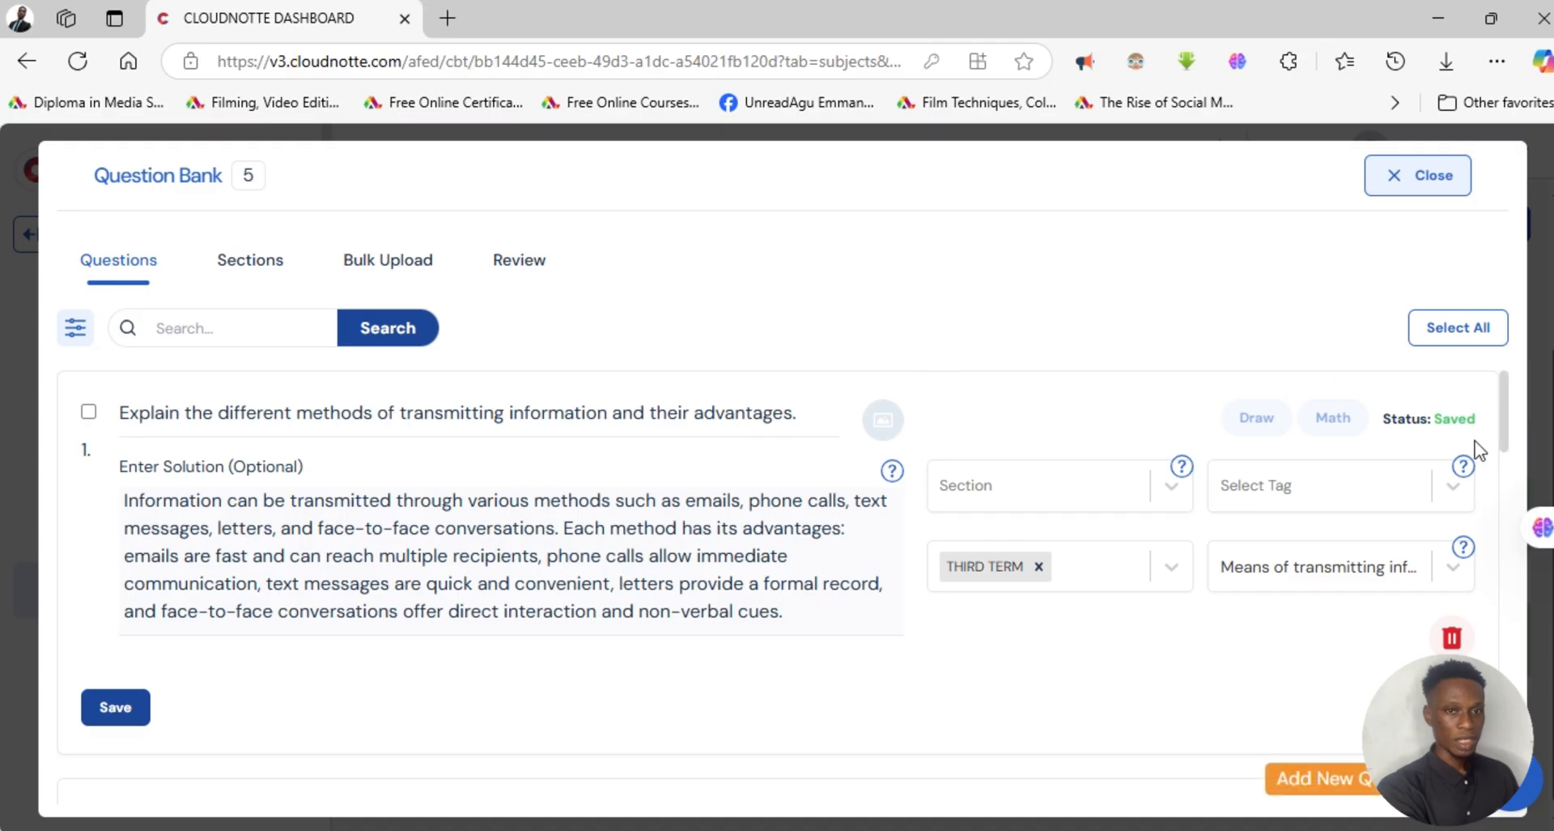
drag(1502, 409, 1518, 482)
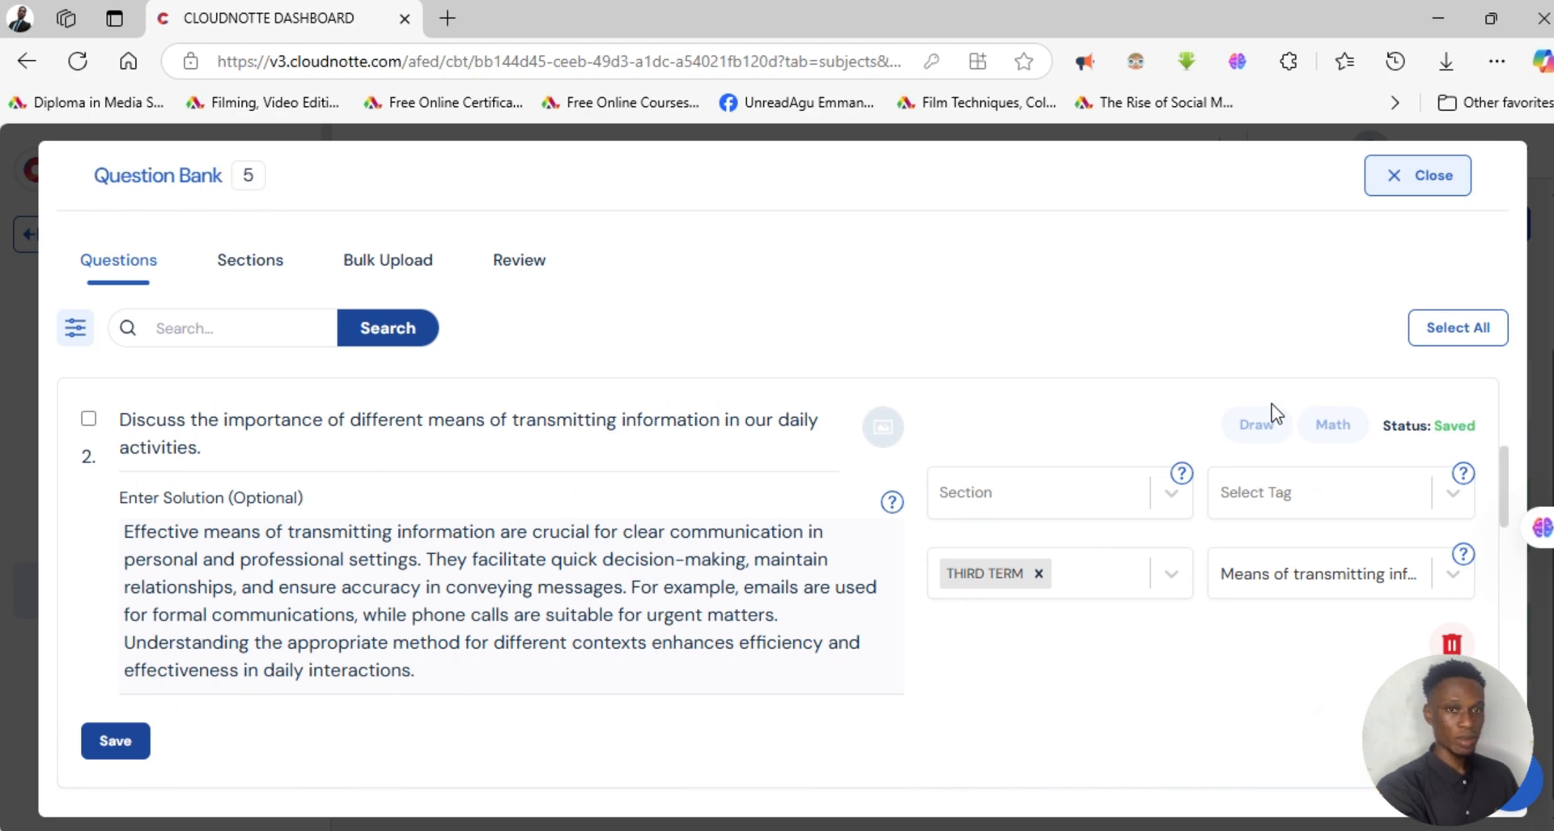
click(1460, 342)
mouse_move(1508, 476)
mouse_down()
mouse_move(1502, 648)
mouse_move(1499, 489)
mouse_up()
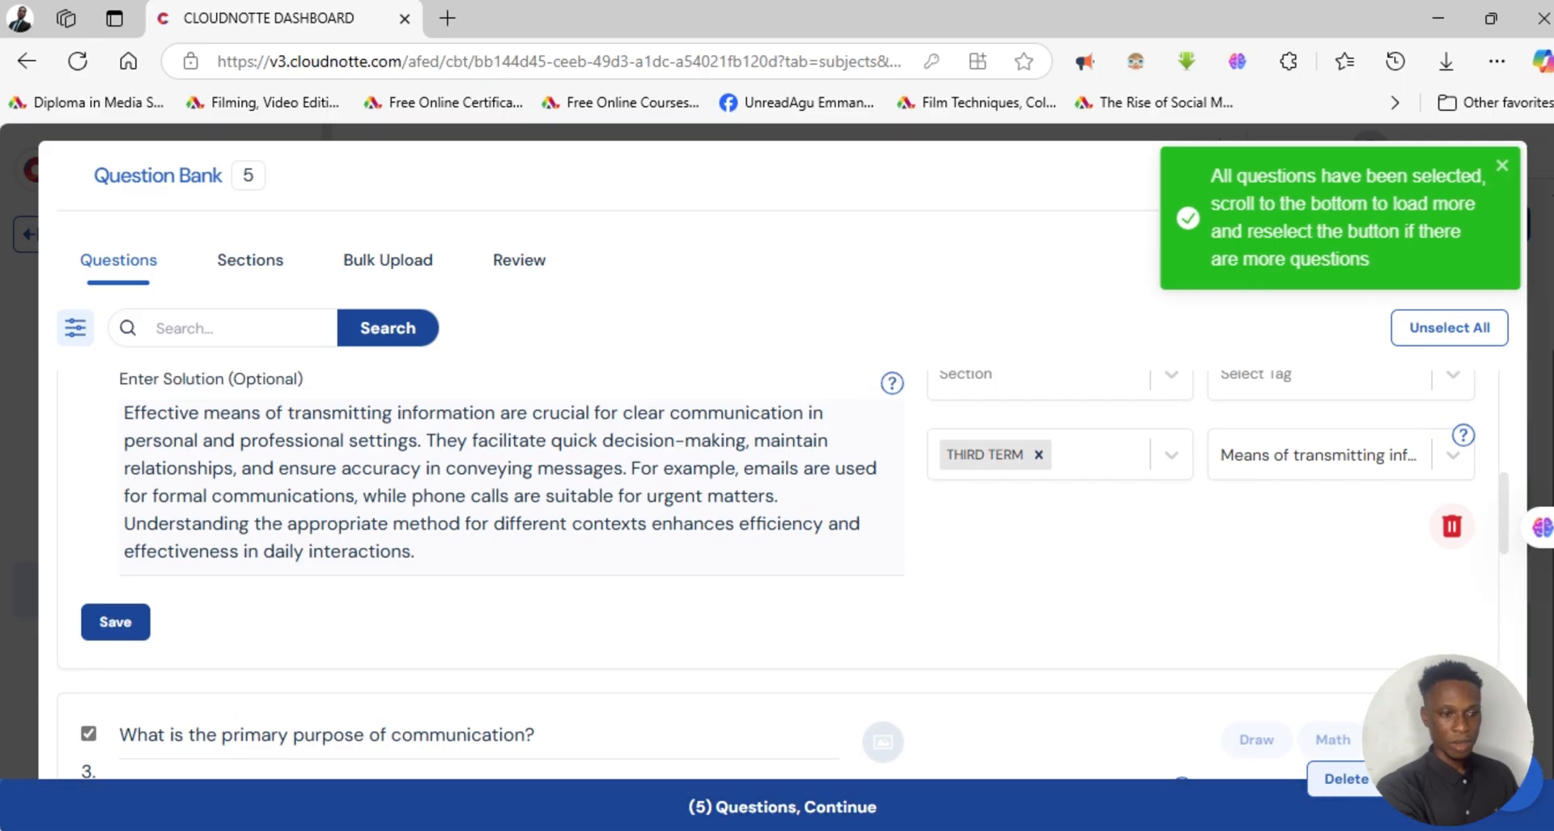
click(1084, 819)
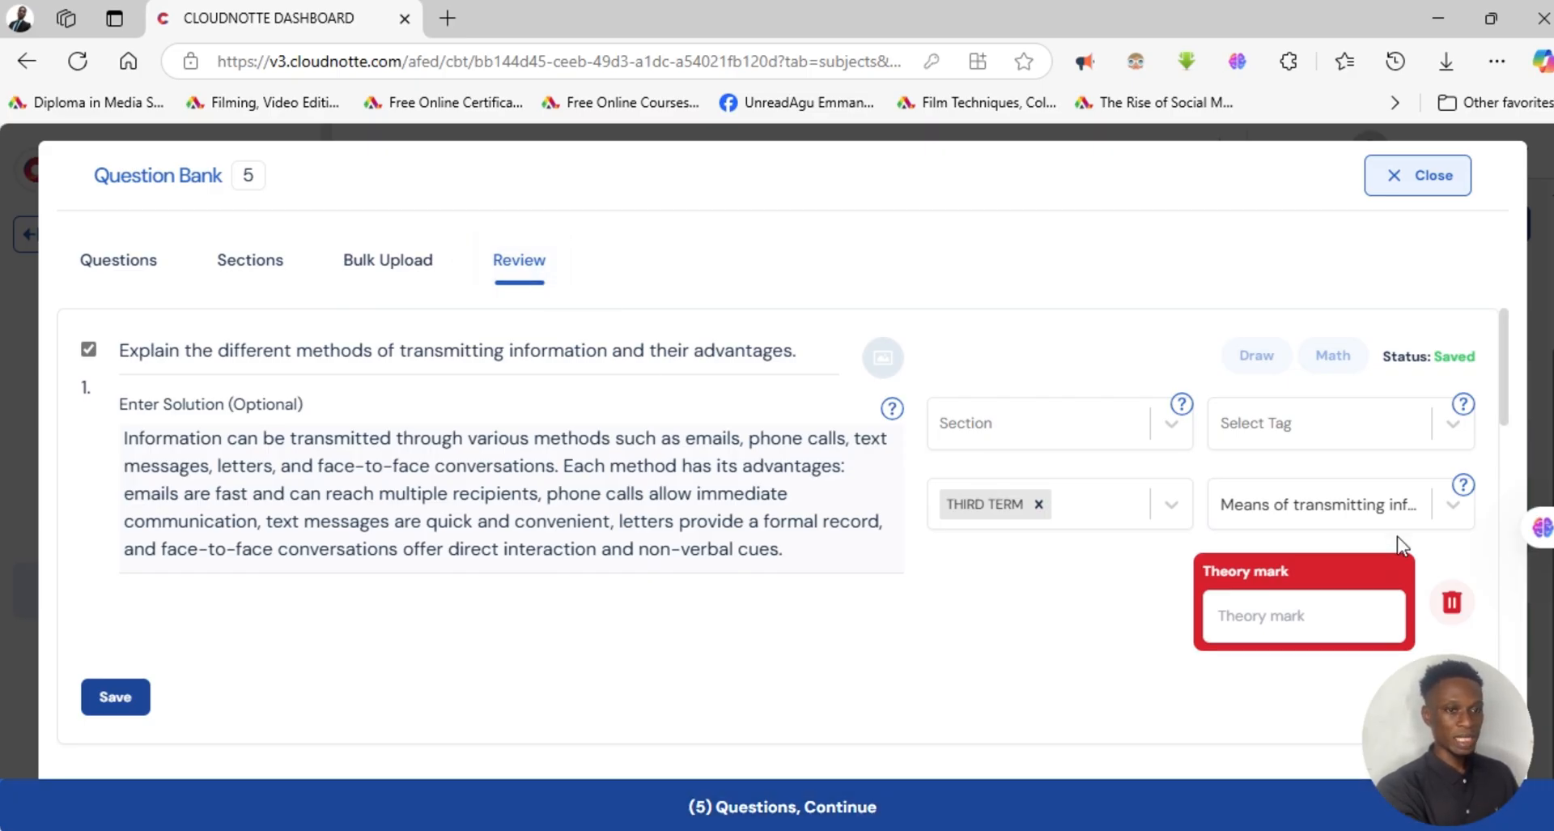
Give the theory questions a mark of 5 each and add the selected questions to the exam.
drag(1507, 355, 1504, 314)
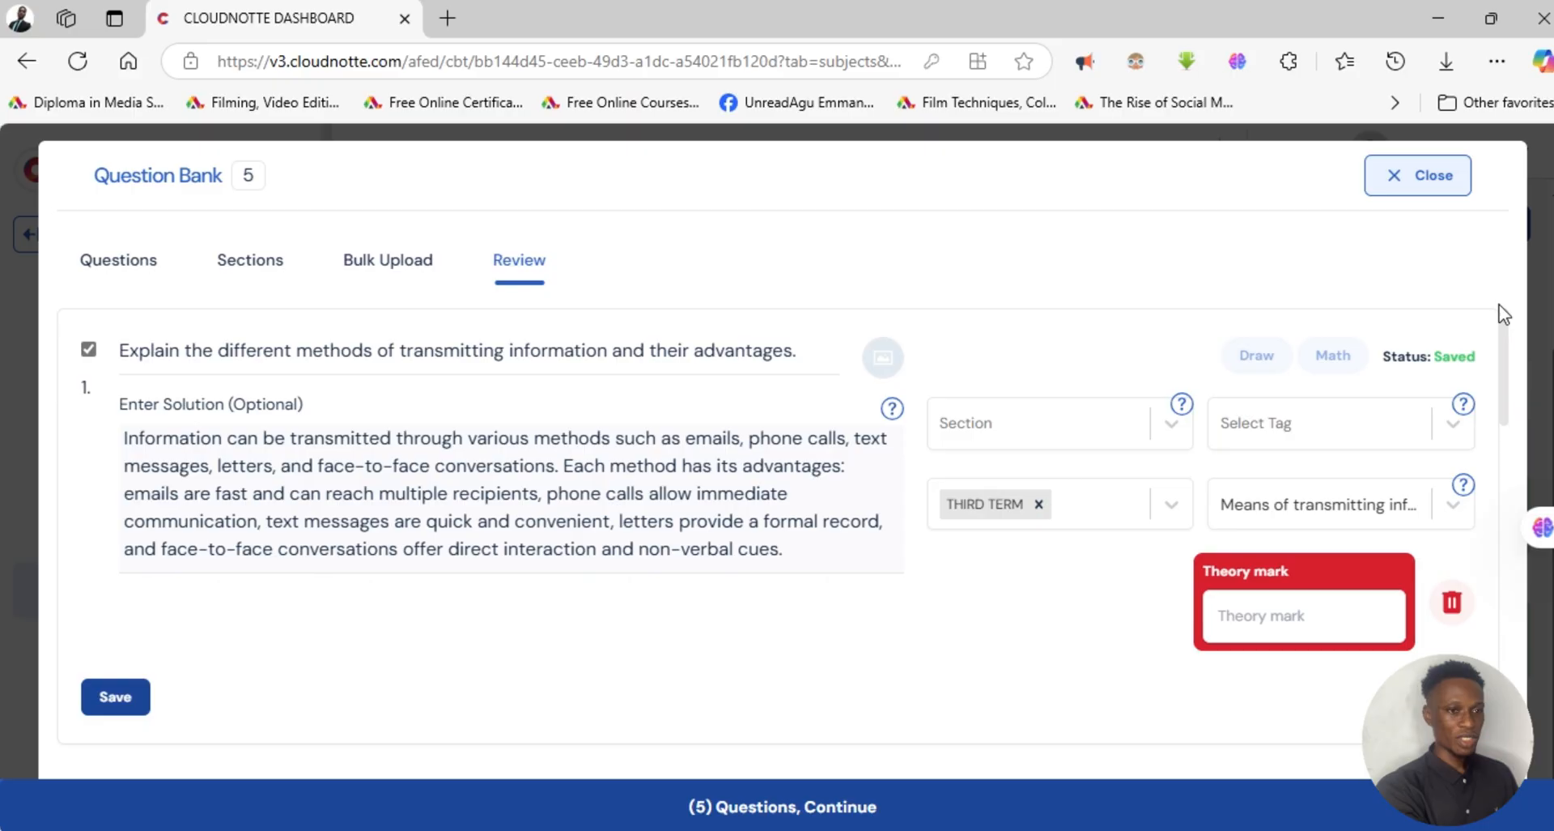
click(1334, 624)
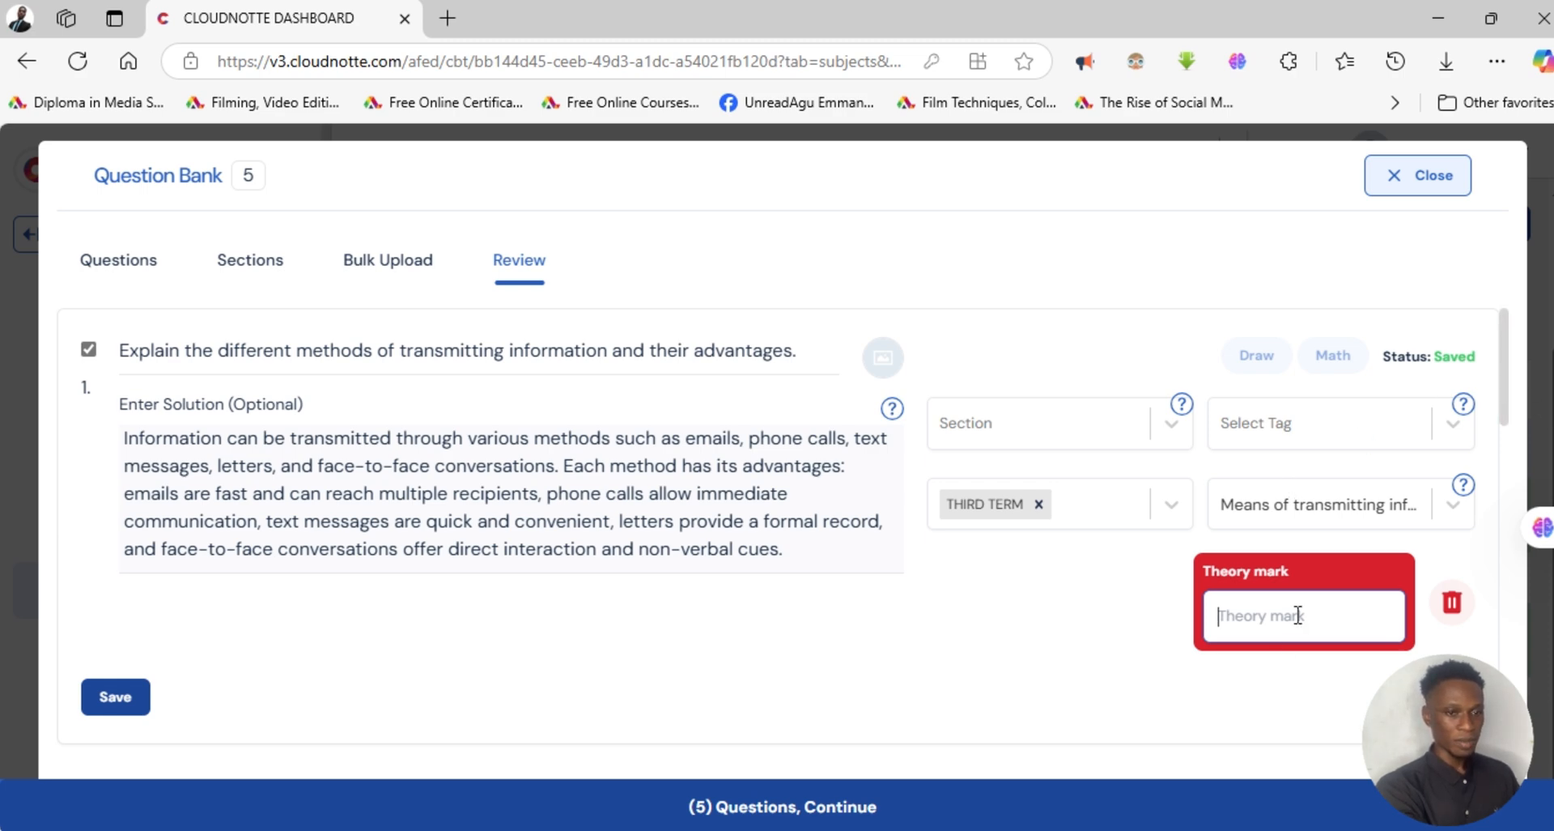
text(5)
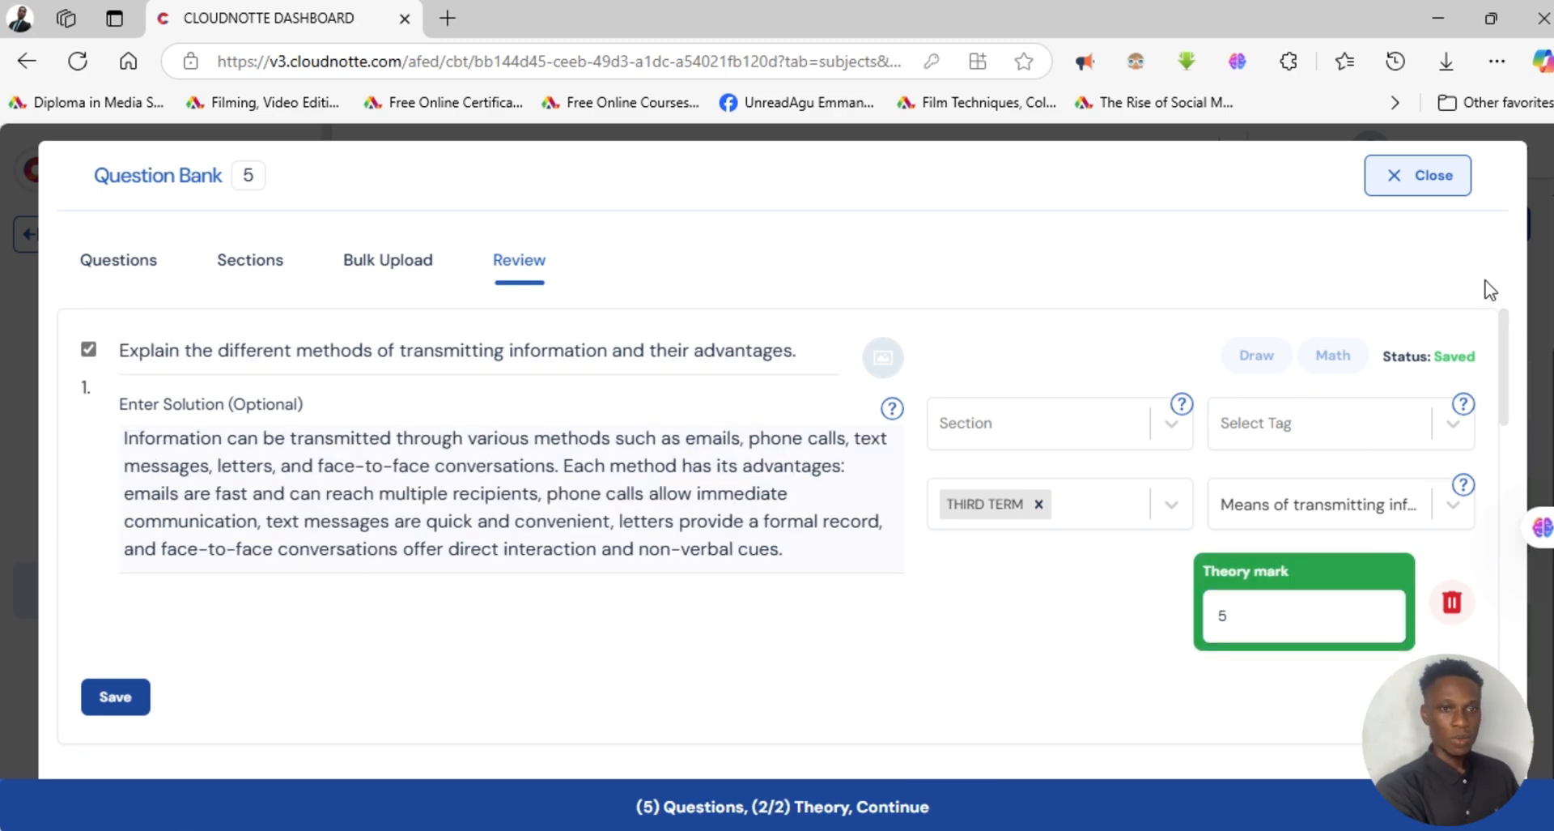
click(1105, 819)
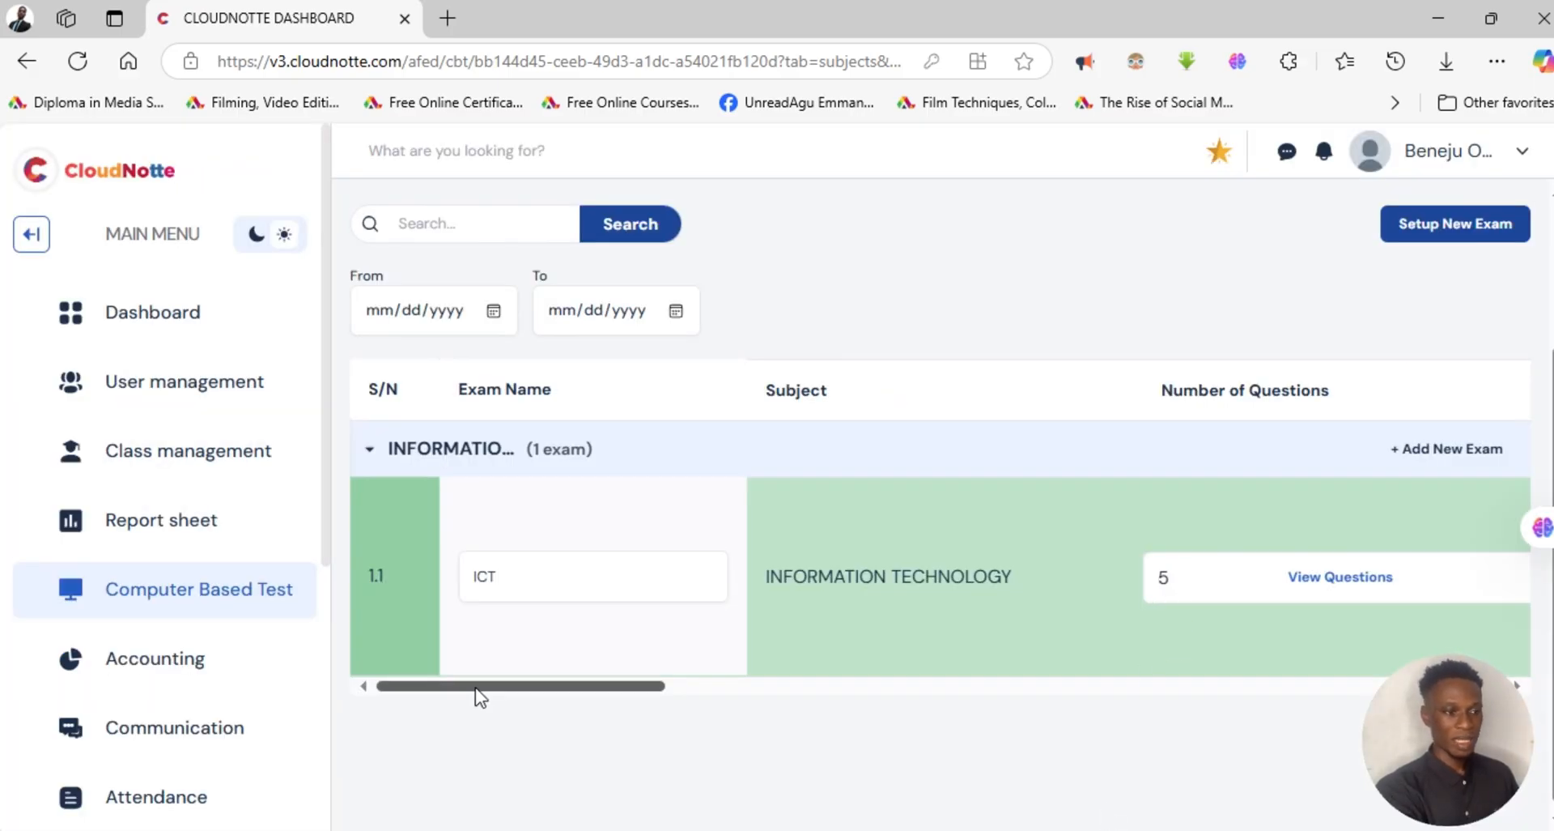
Set the ICT exam's total mark to 30.
drag(478, 688, 670, 705)
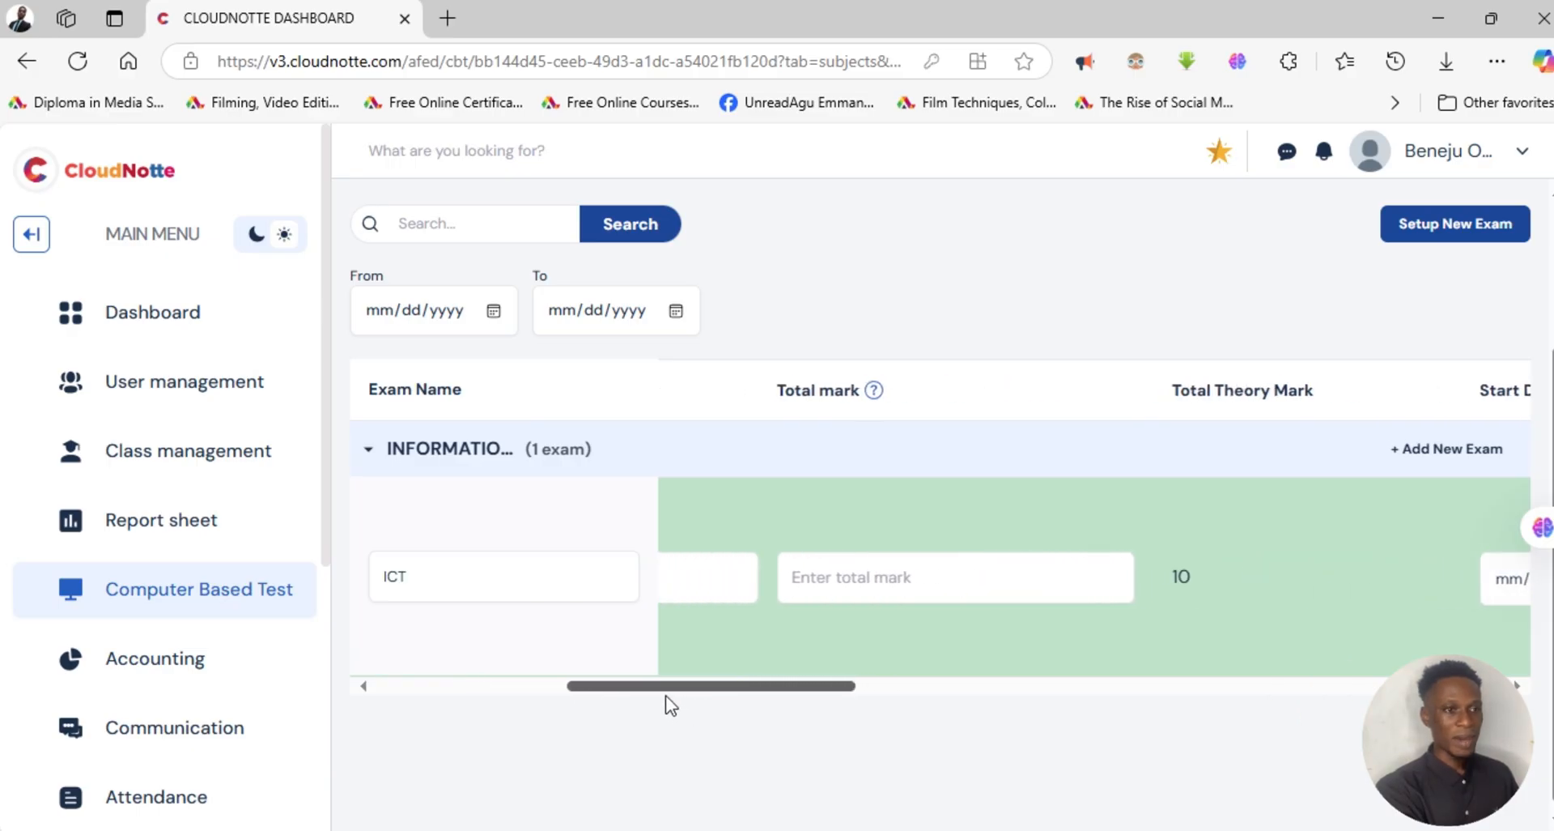
click(854, 586)
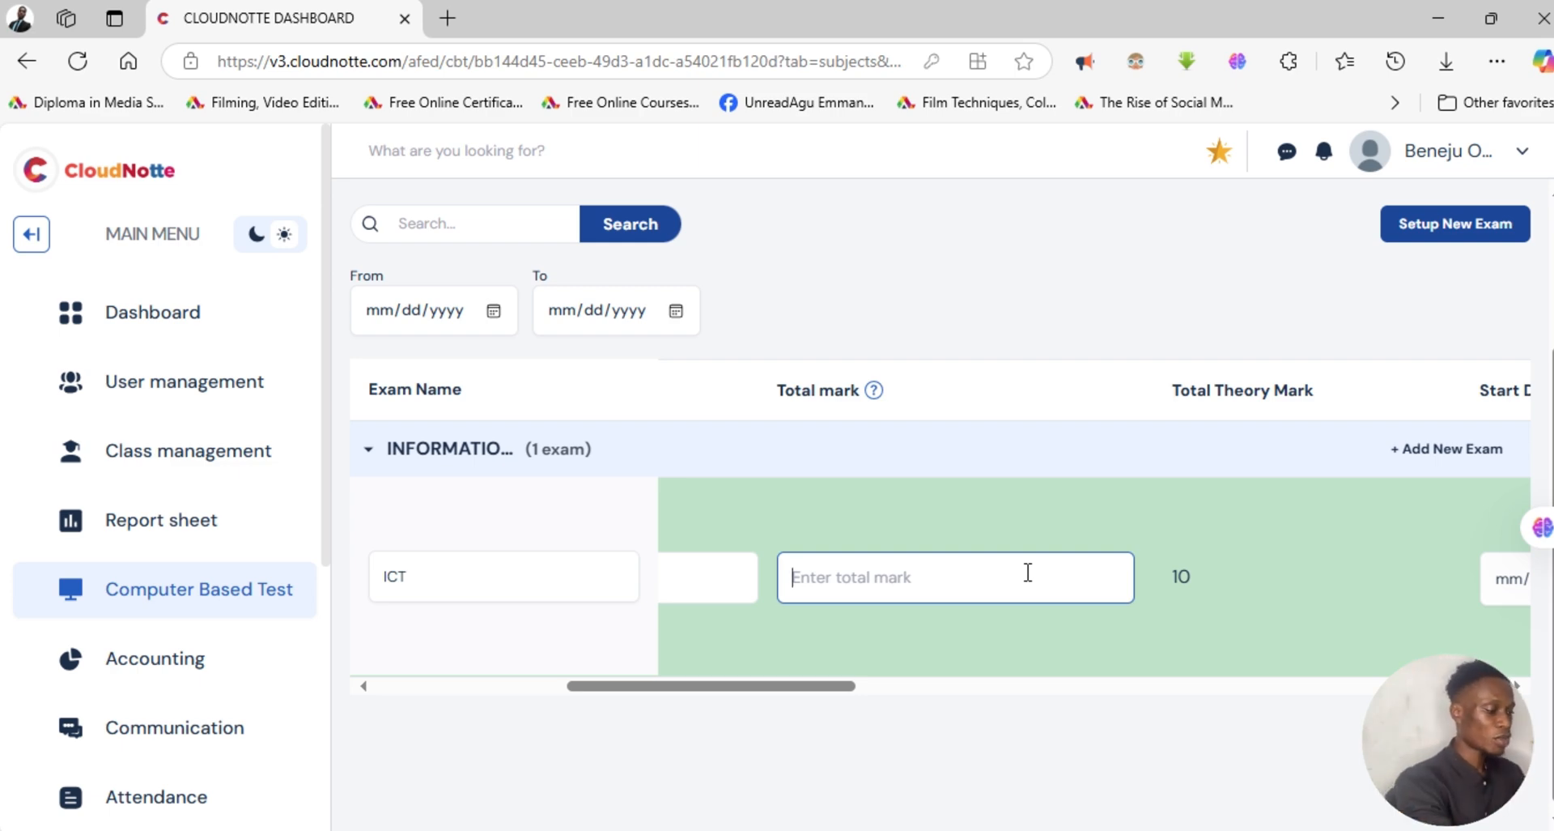
text(30)
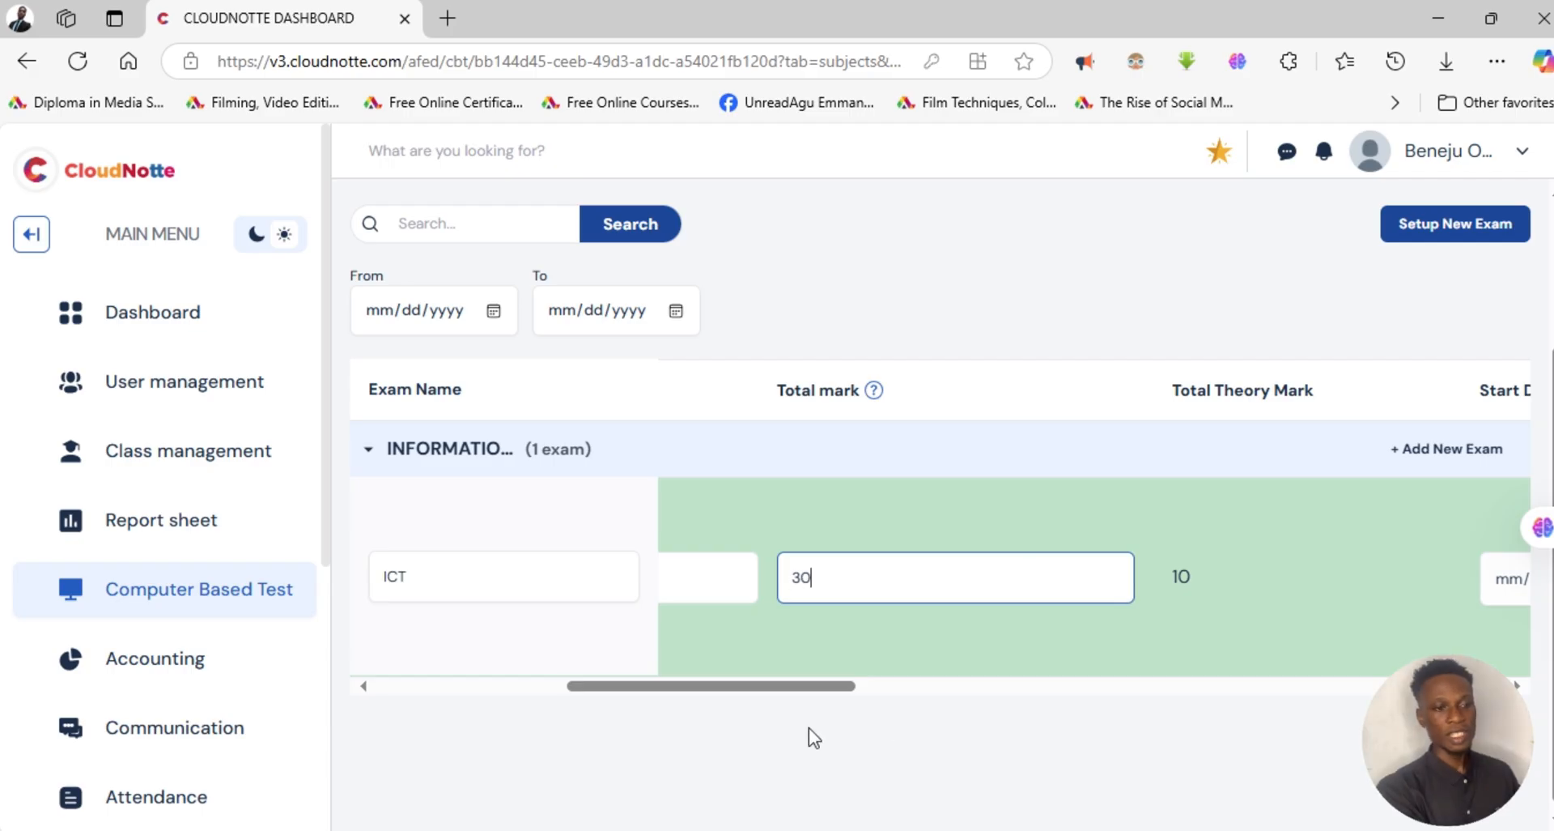
Set the ICT exam's start date to April 23, 2025 and its end date to April 25, 2025.
drag(811, 690, 1016, 662)
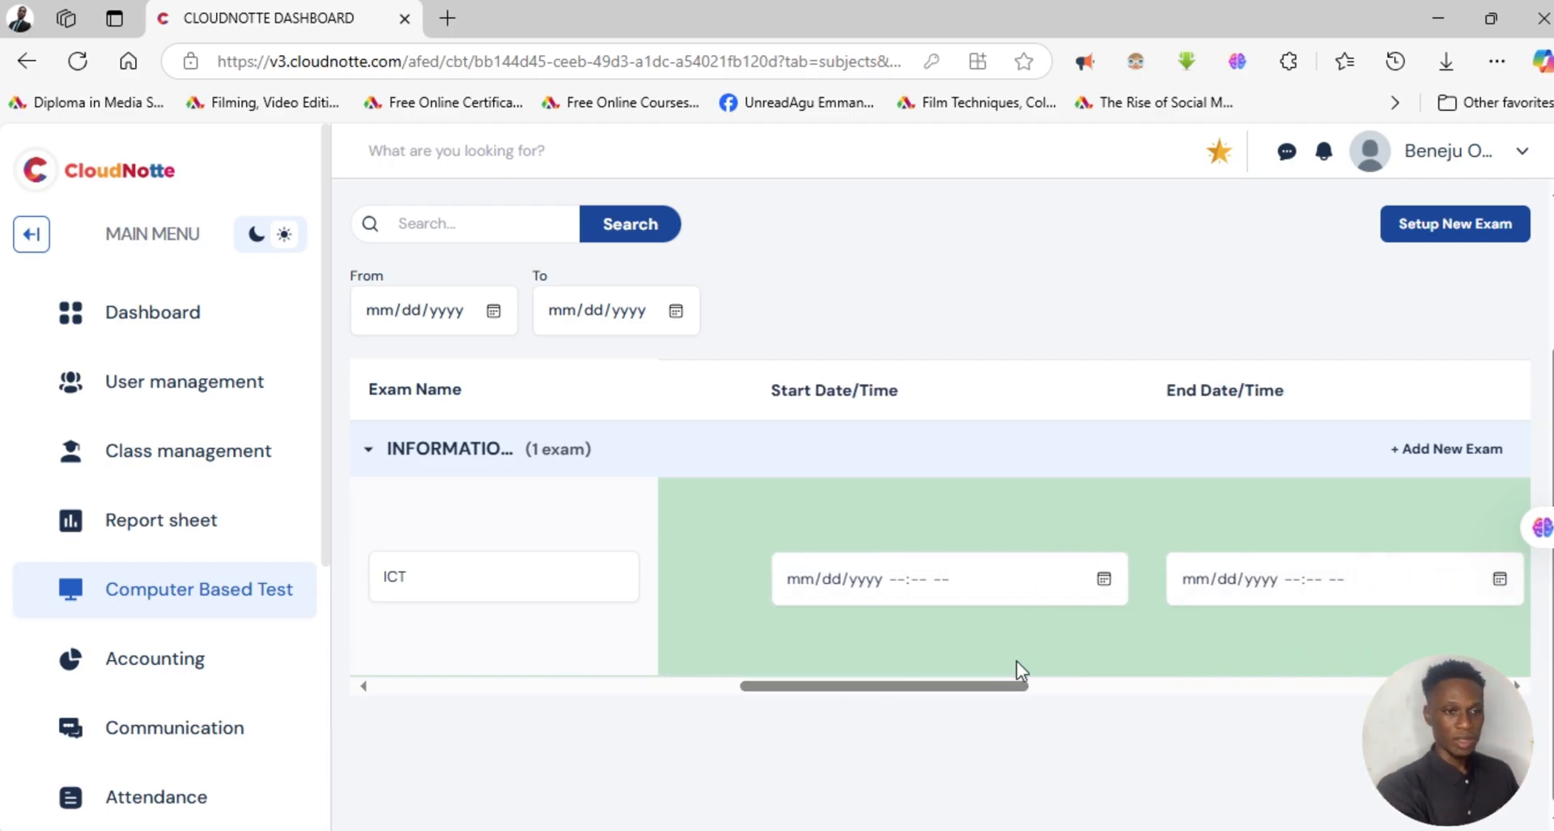
click(1106, 578)
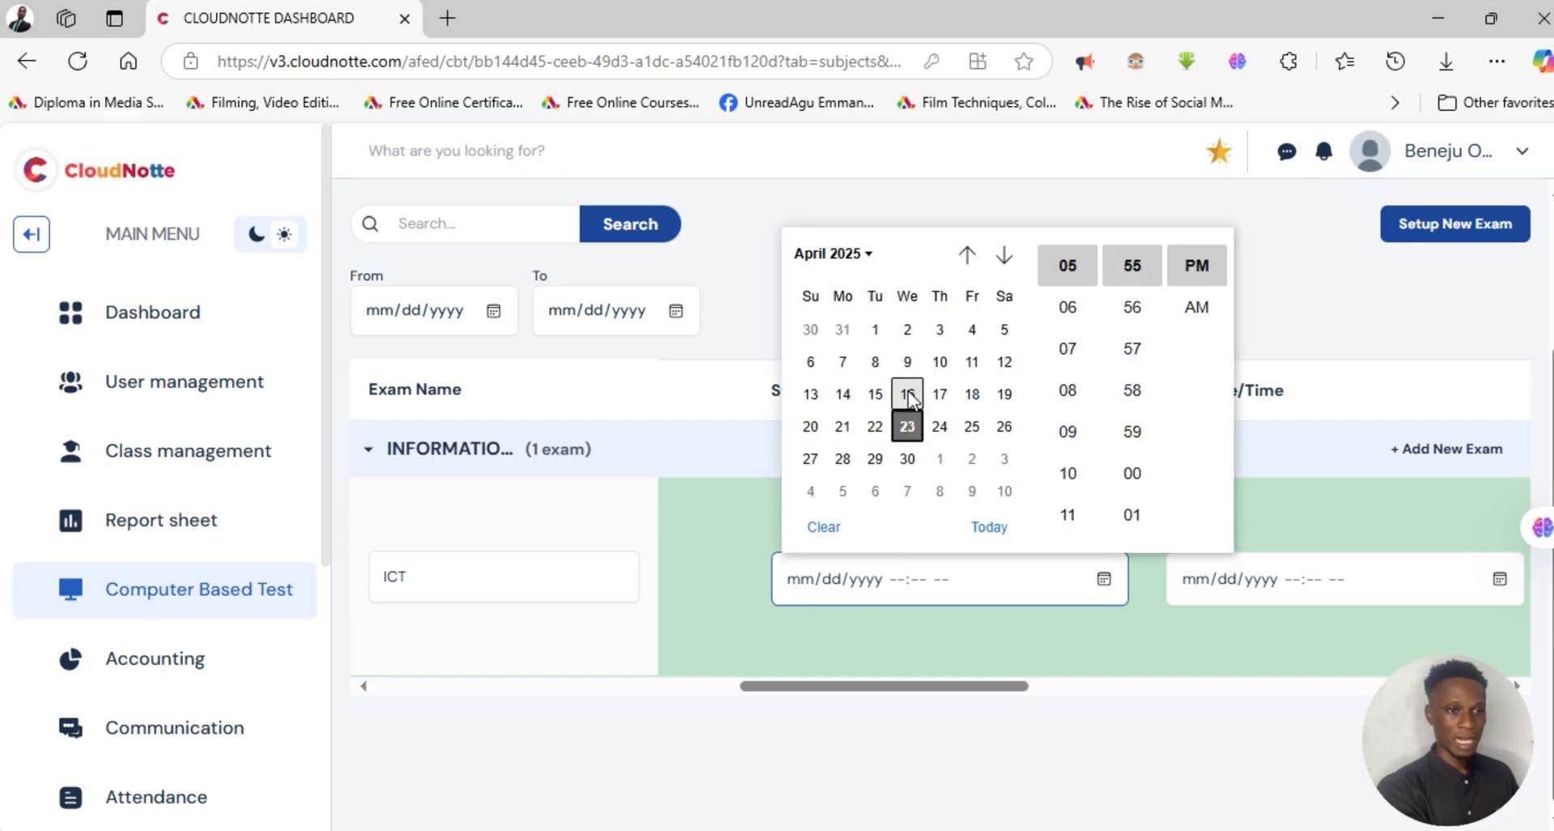
click(906, 425)
drag(1017, 688, 1117, 688)
click(1084, 578)
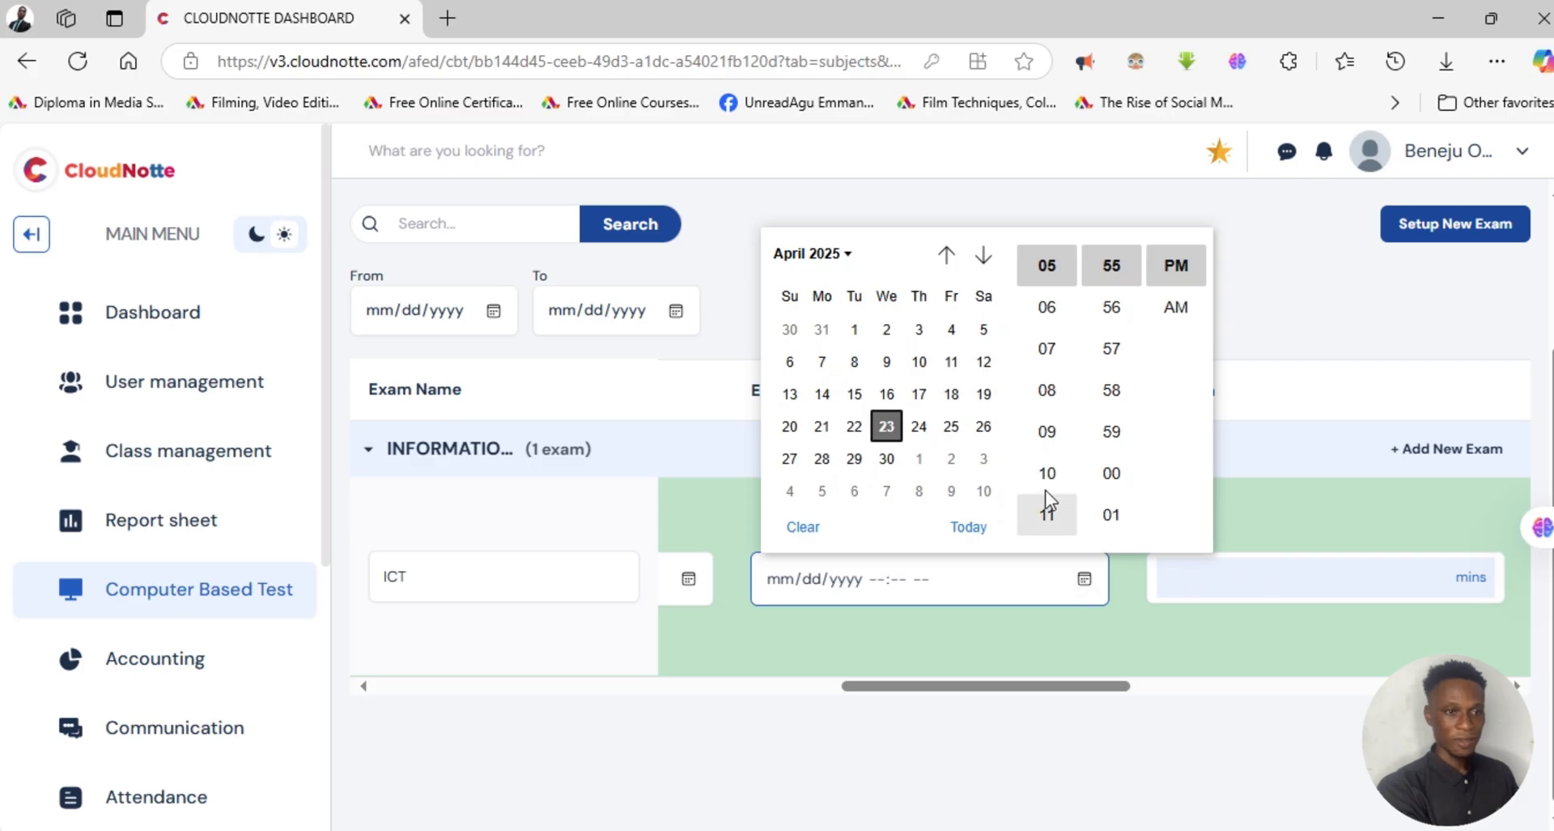
click(951, 427)
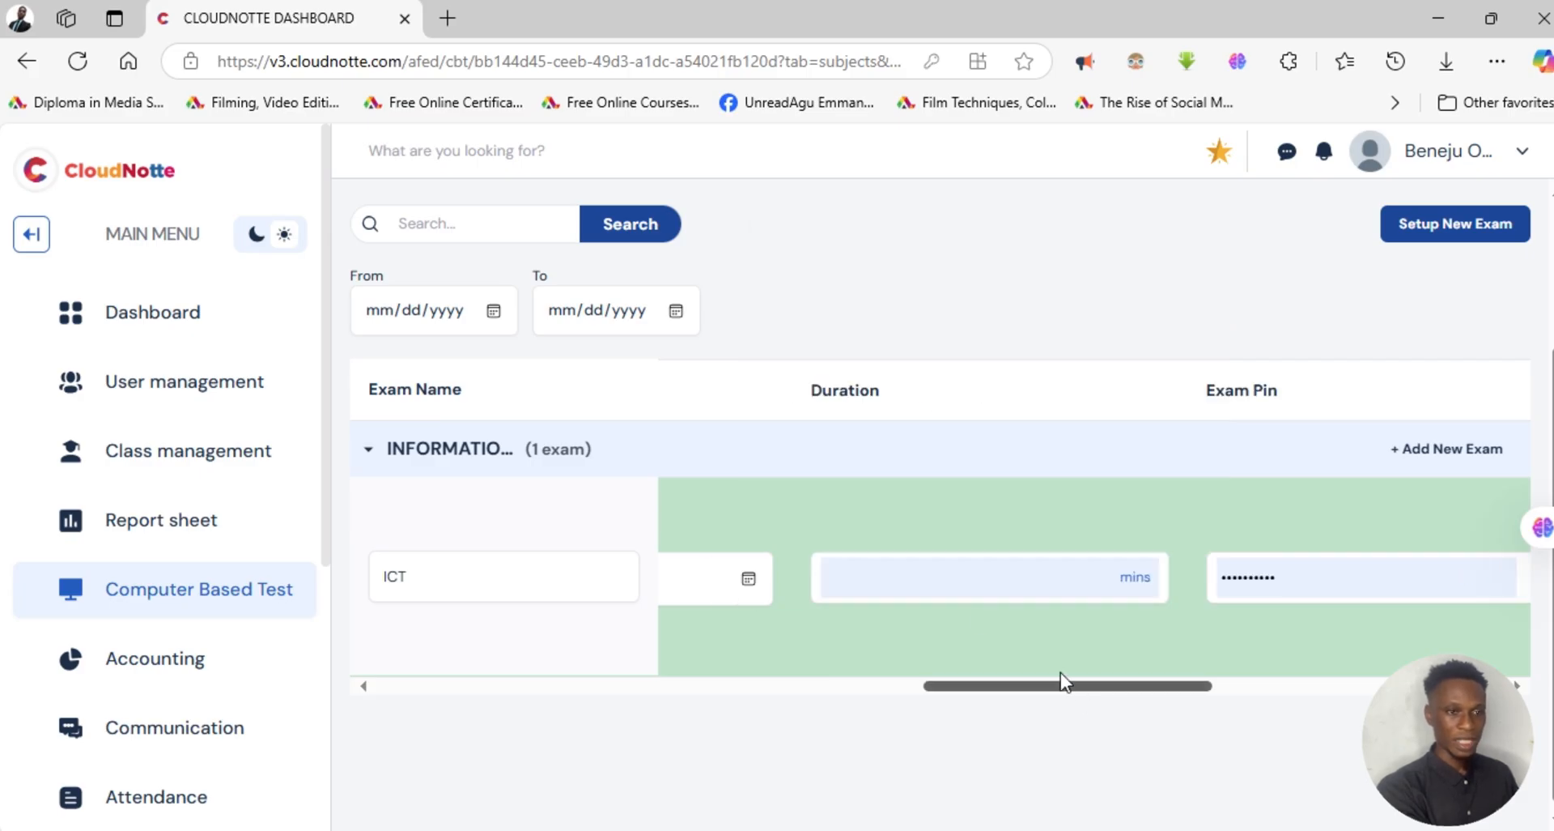
Set the ICT exam's duration to 15 minutes and create the exam.
click(955, 580)
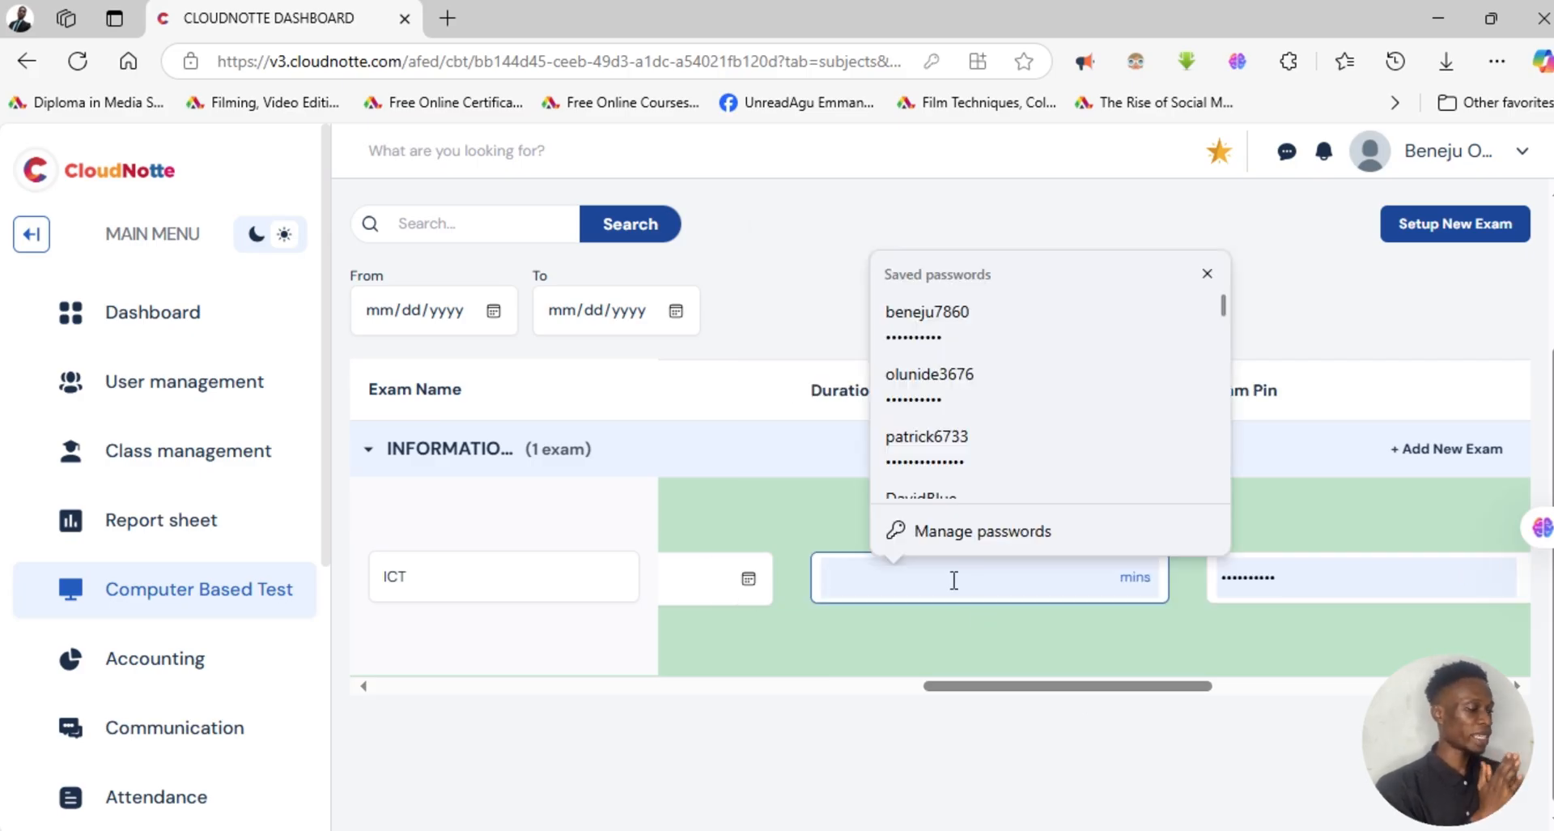
text(1)
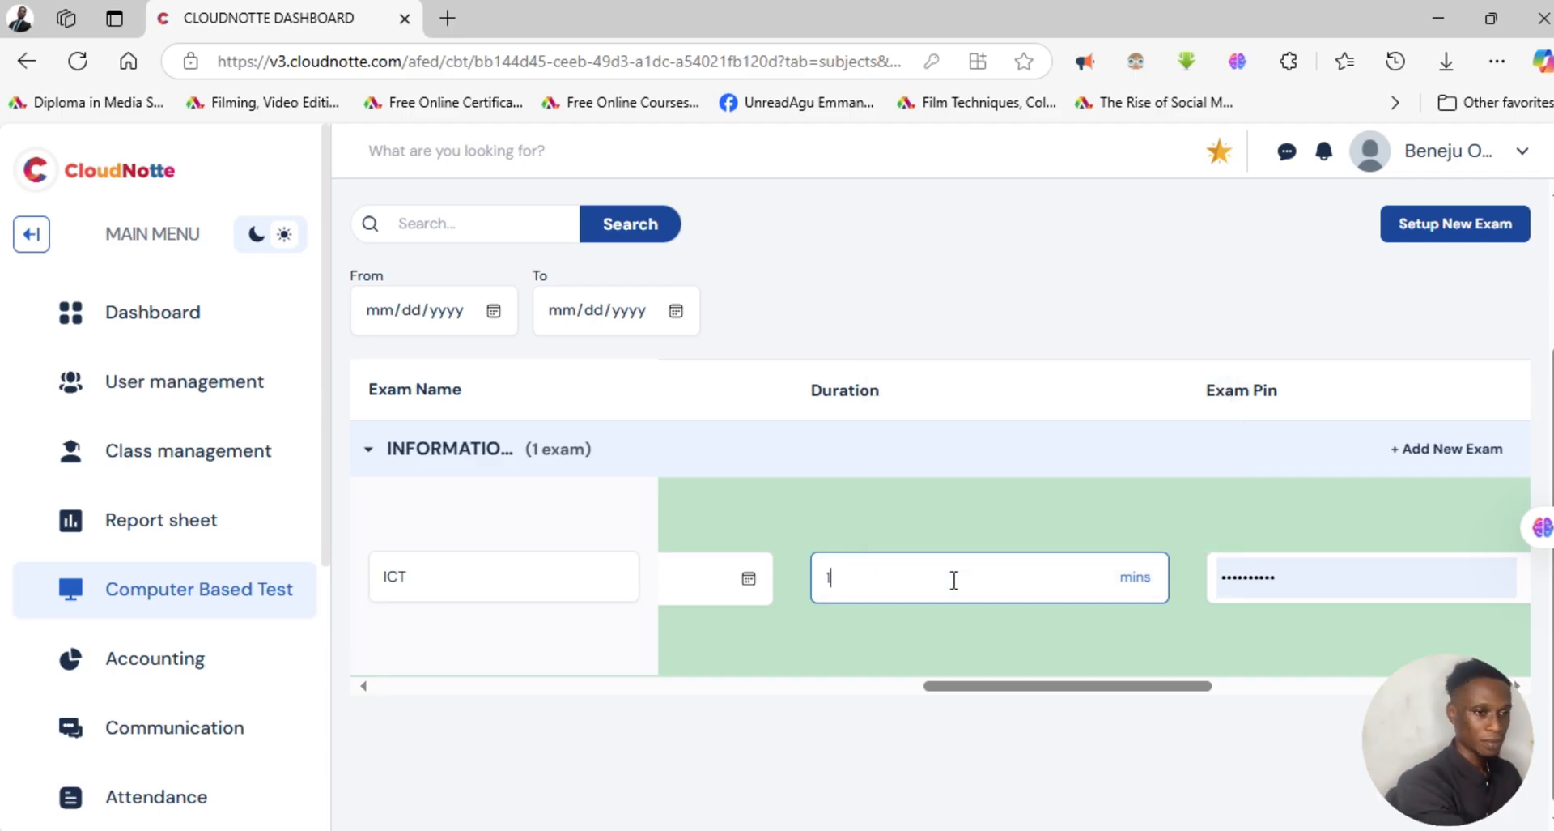
text(5)
drag(1133, 685, 1220, 685)
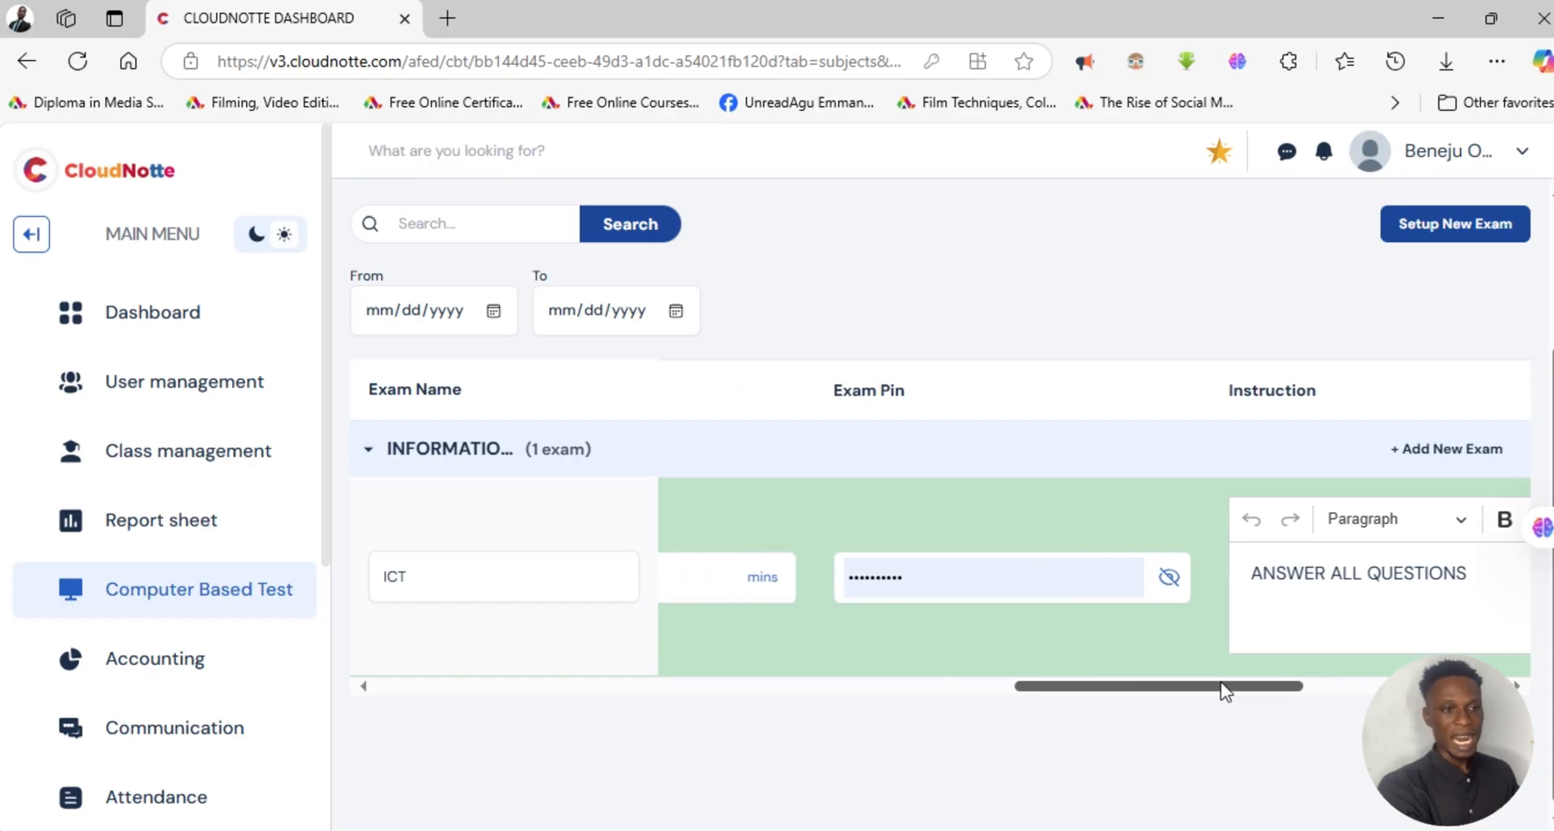
click(982, 577)
click(1174, 577)
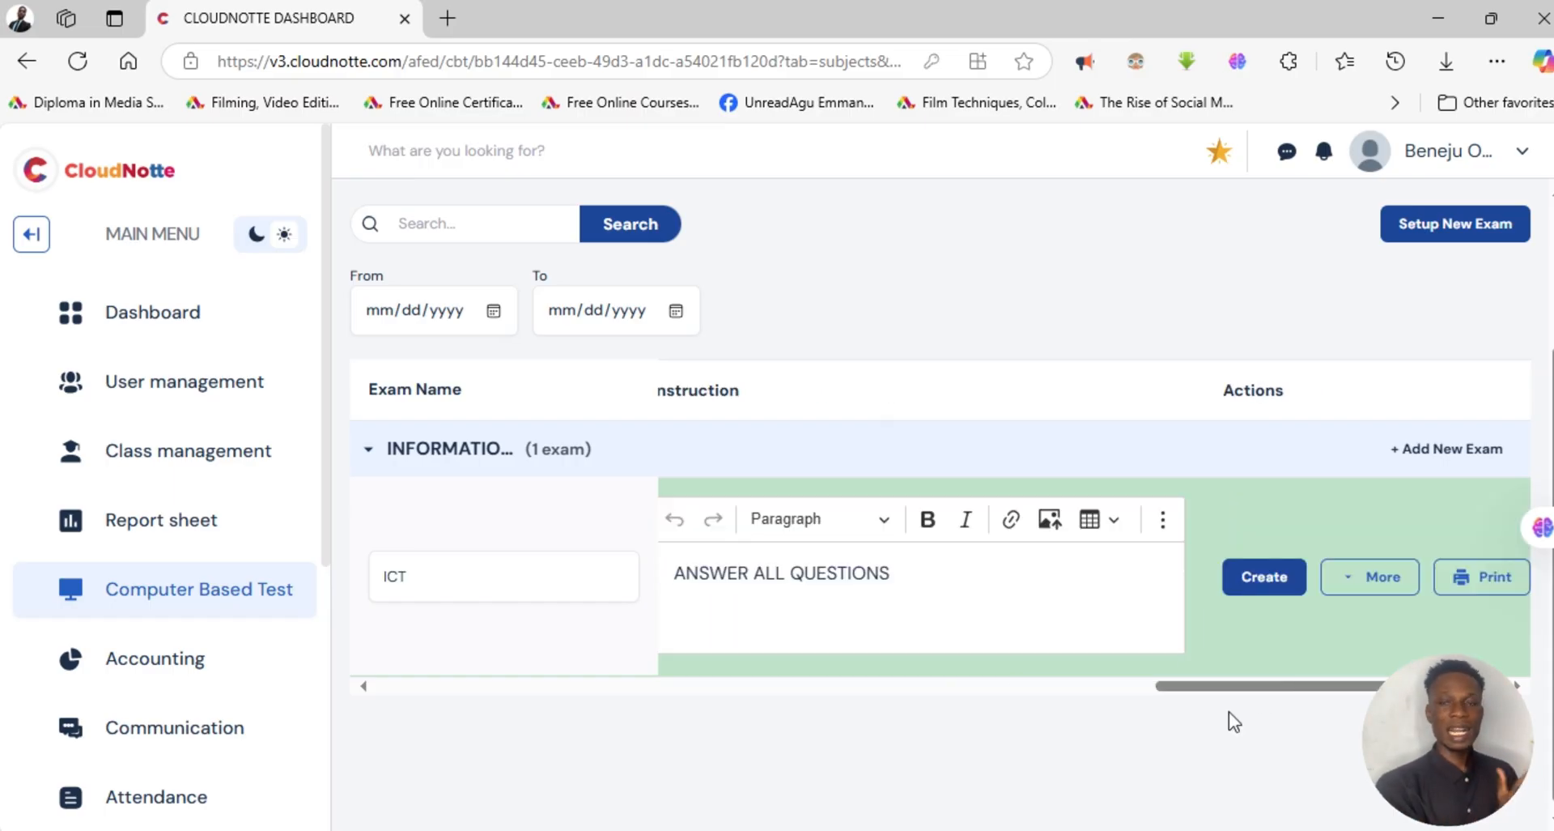
click(1282, 579)
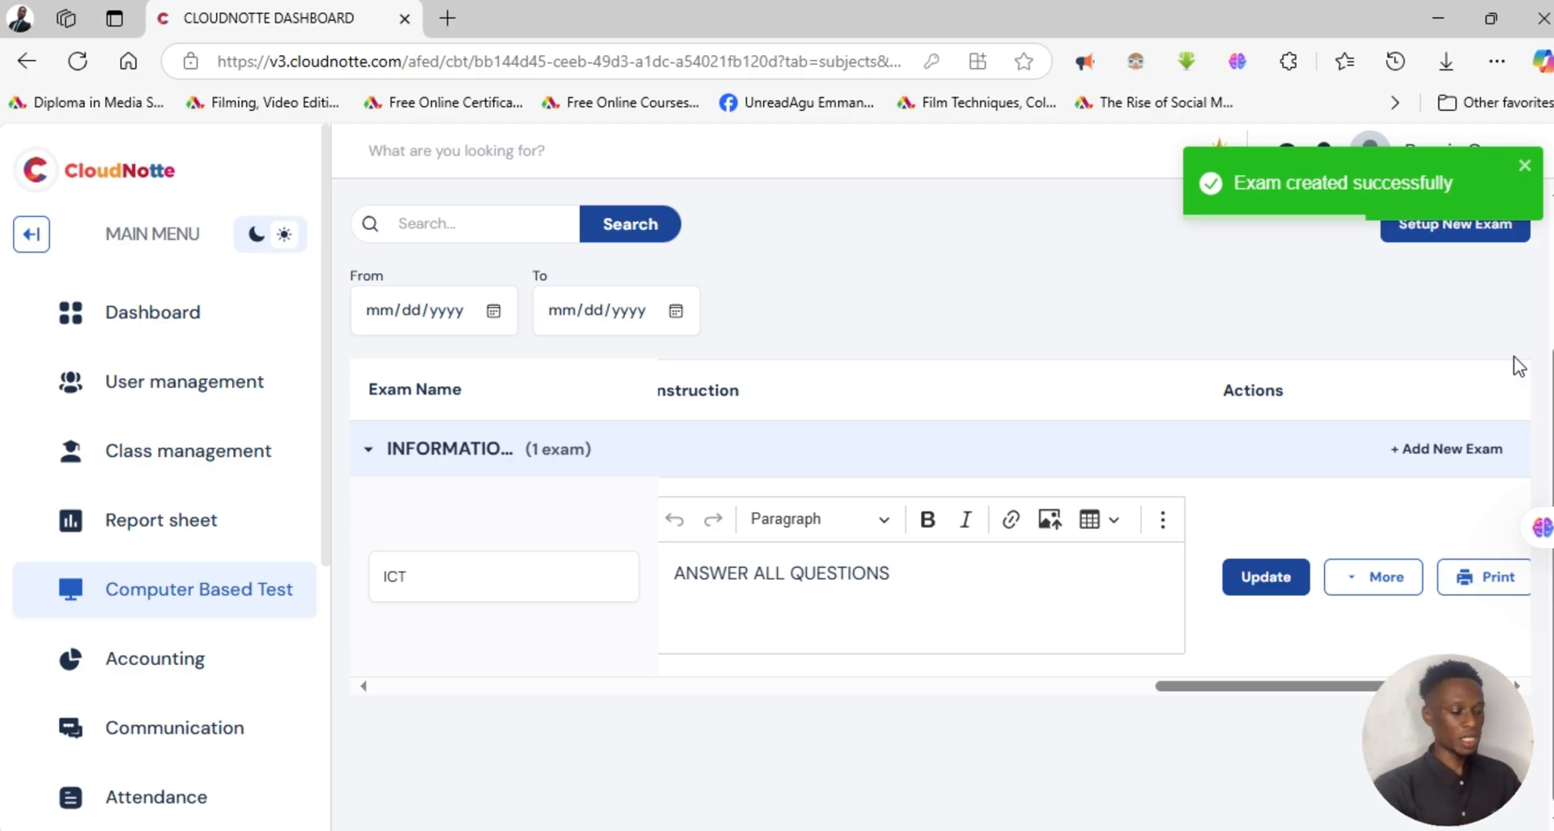
Open the printable exam sheet of the ICT exam and look over its objective and theory sections.
drag(1360, 685, 1419, 685)
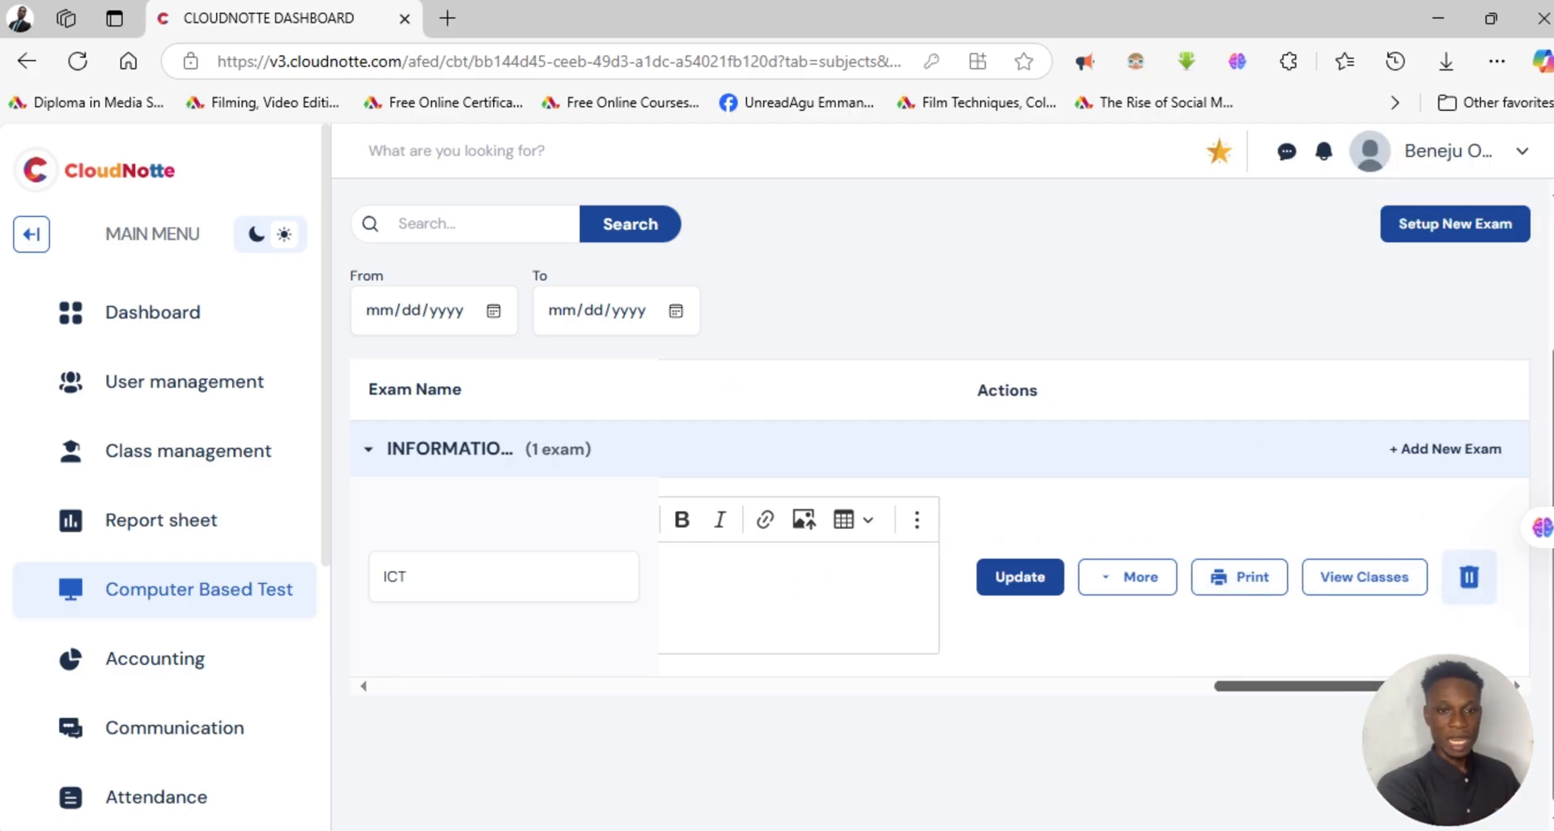
click(1254, 591)
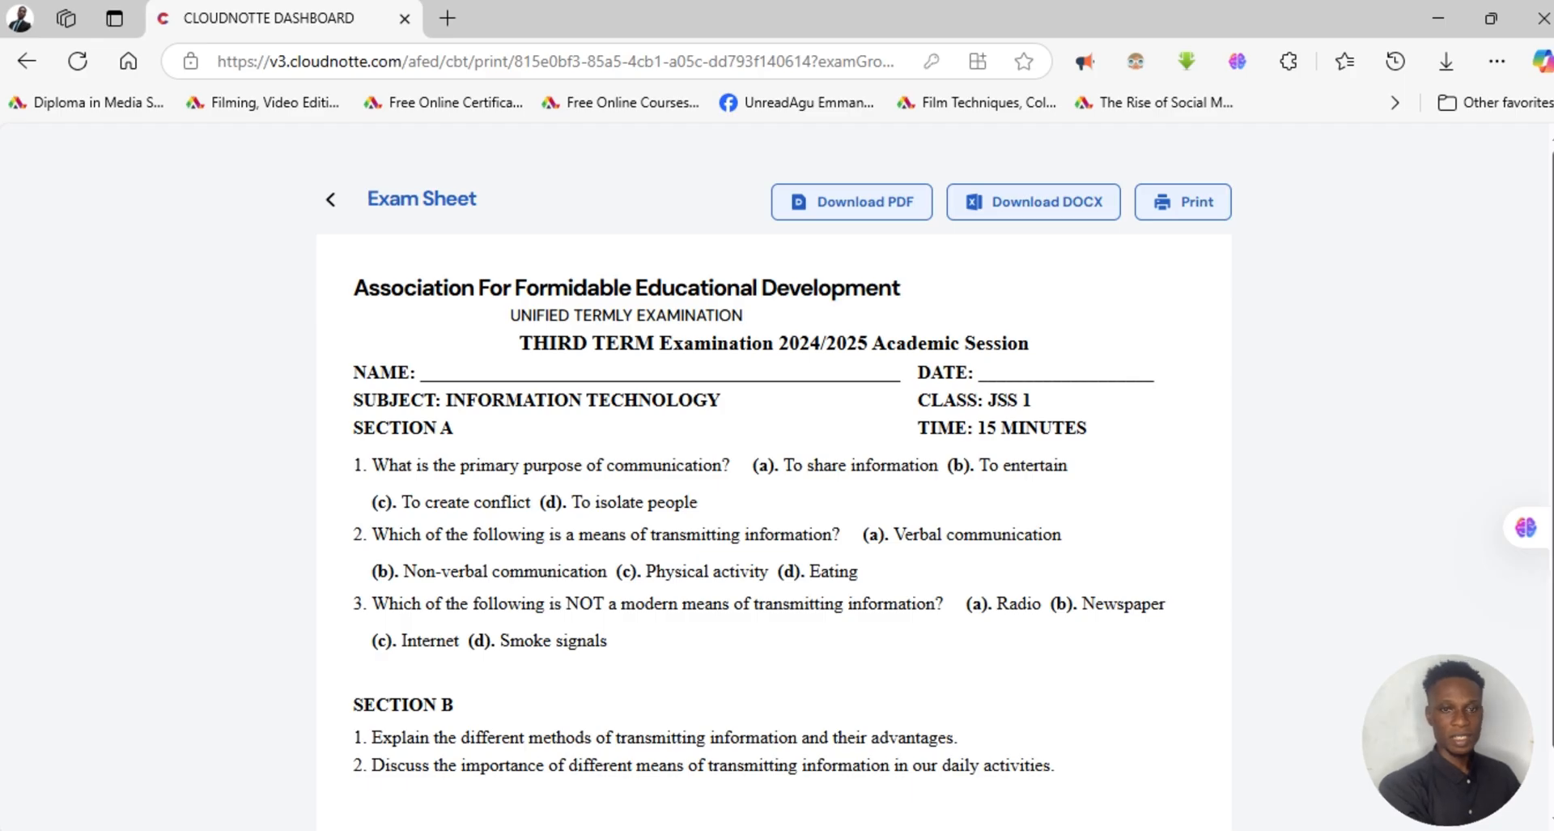
scroll(773, 486, down, 1)
scroll(774, 485, up, 1)
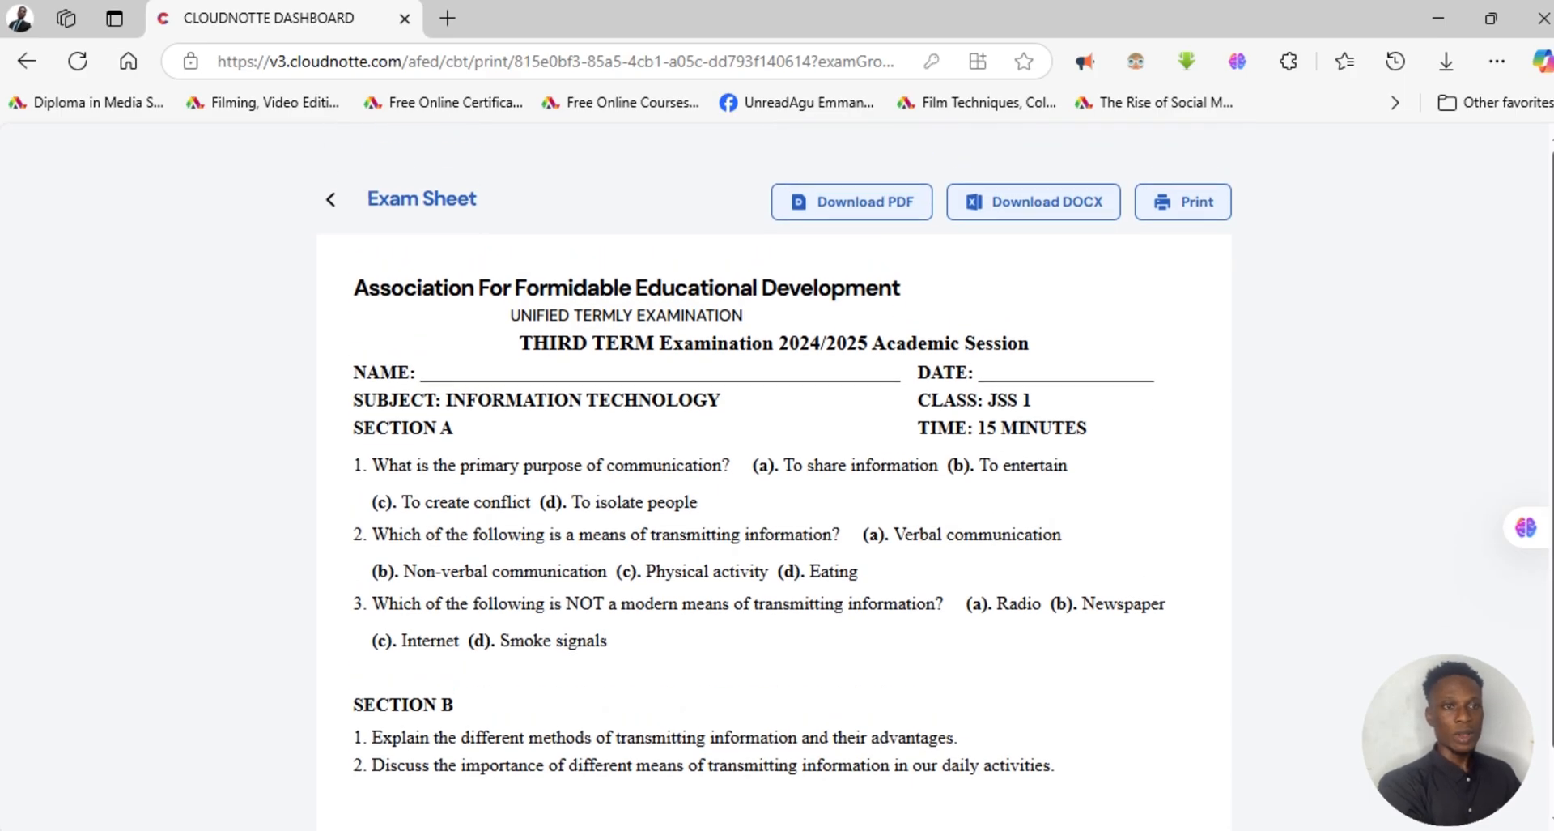